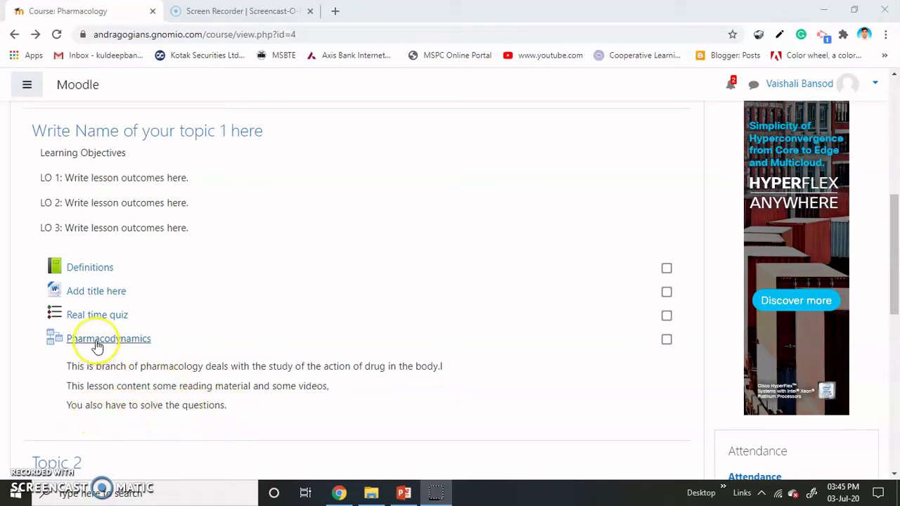
Open the Pharmacodynamics lesson from the course page
click(97, 346)
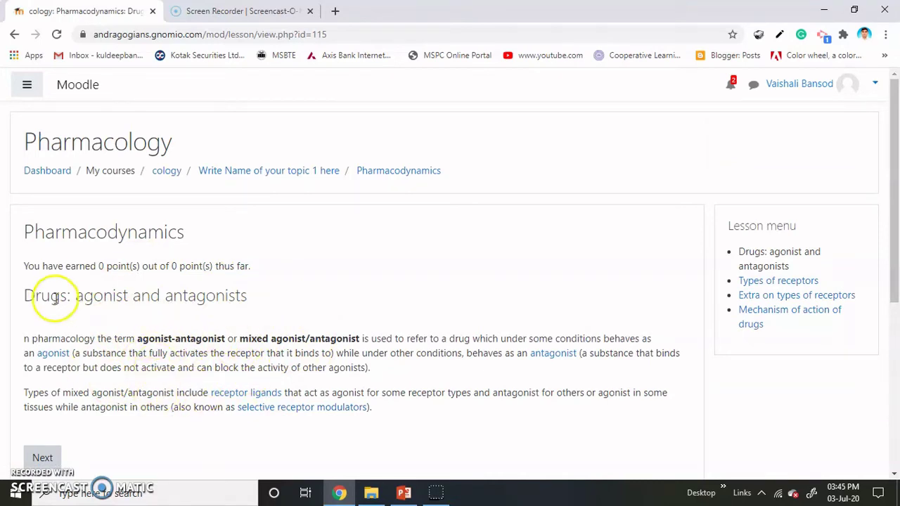
Highlight the page heading, completion line and Lesson menu heading, then move to the next page
drag(34, 297, 262, 297)
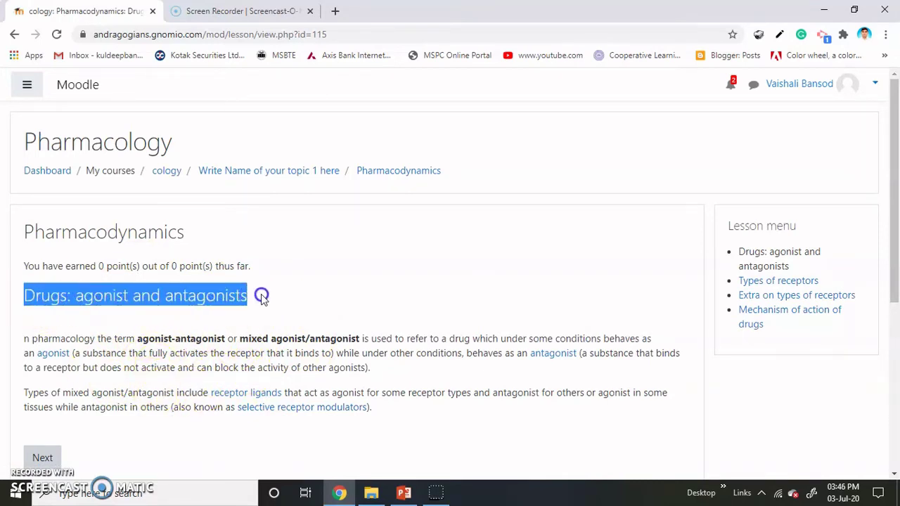
click(27, 268)
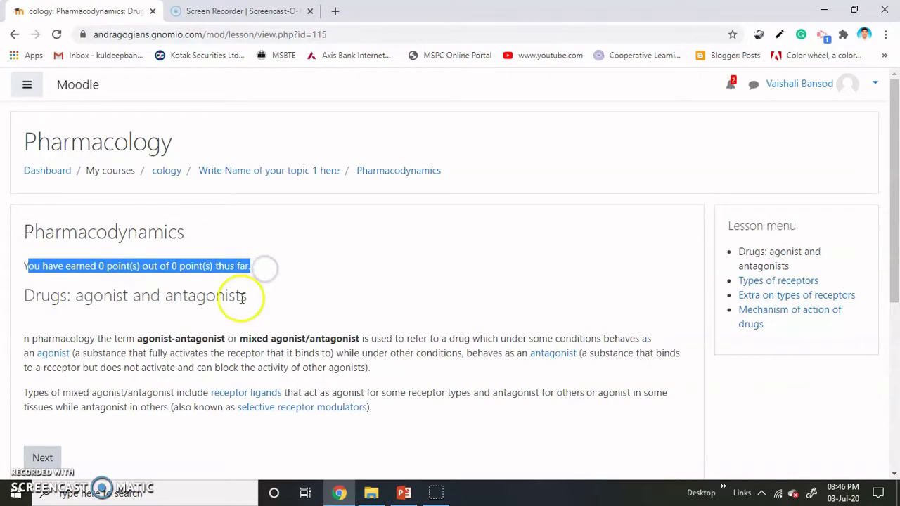
scroll(211, 323, down, 1)
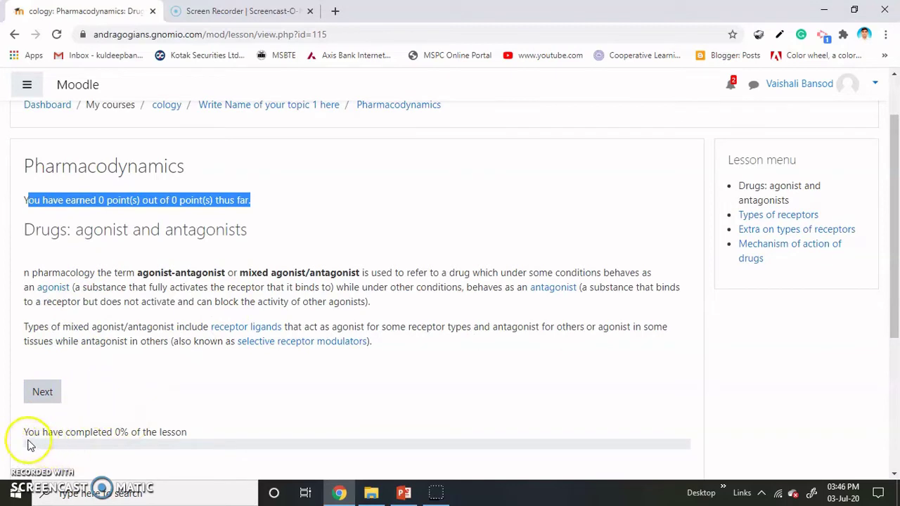
drag(26, 432, 111, 432)
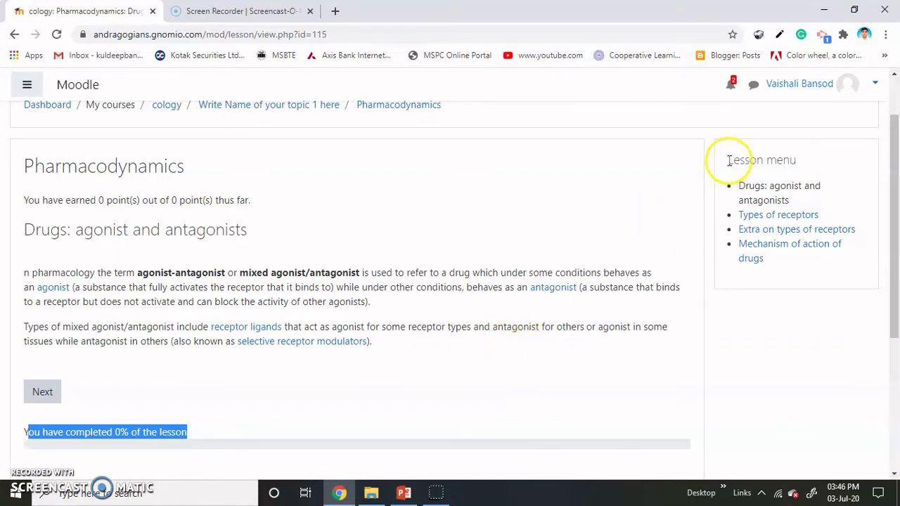
drag(729, 160, 809, 163)
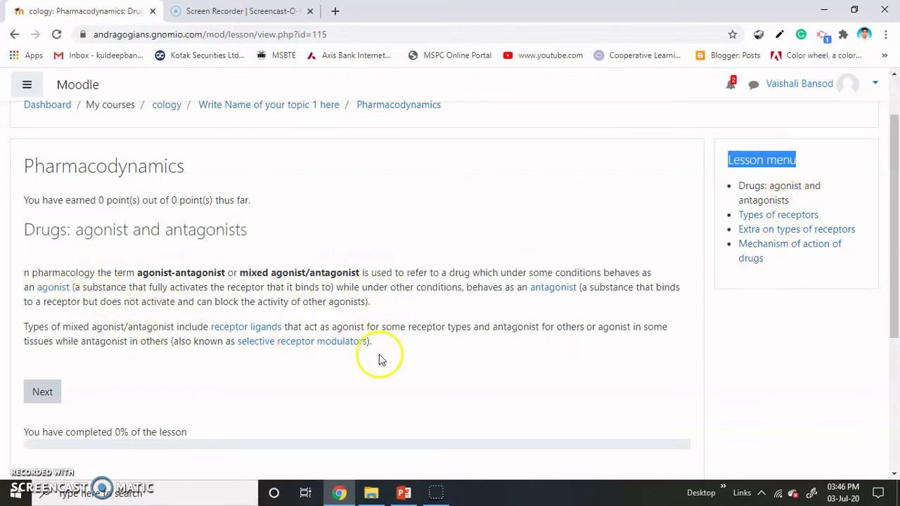
click(44, 394)
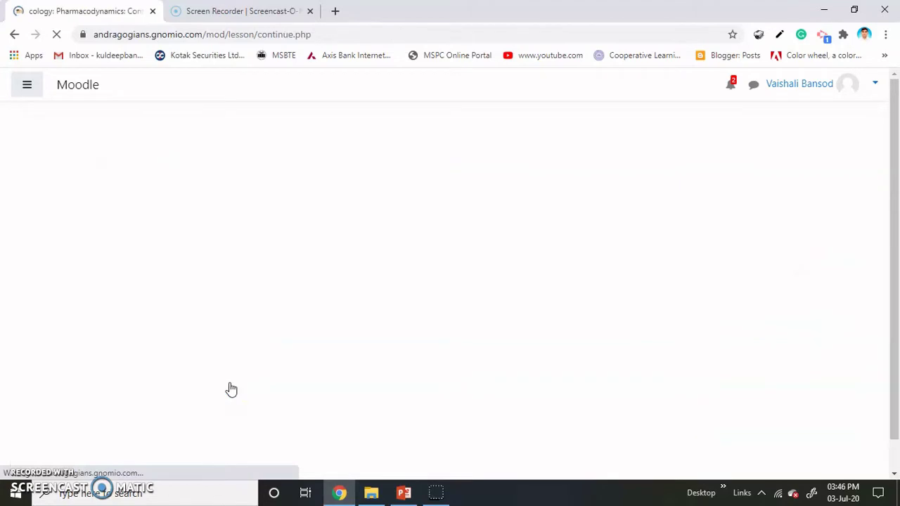
Highlight the 1 of 1 points score and continue to the Types of receptors video page
scroll(197, 307, down, 2)
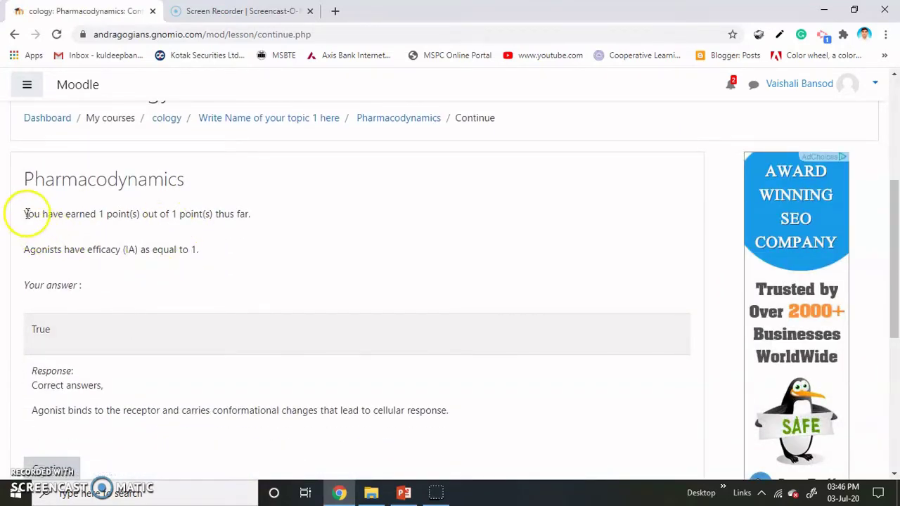
drag(113, 215, 198, 215)
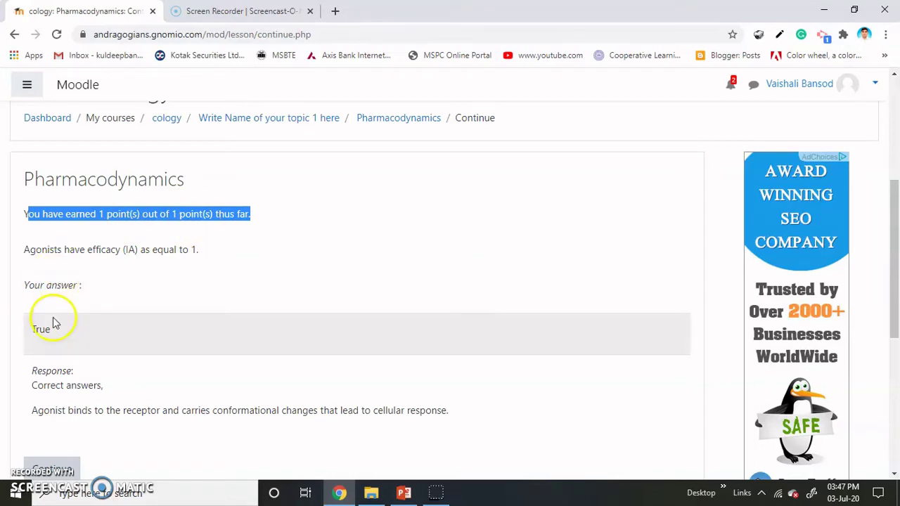
scroll(40, 374, down, 2)
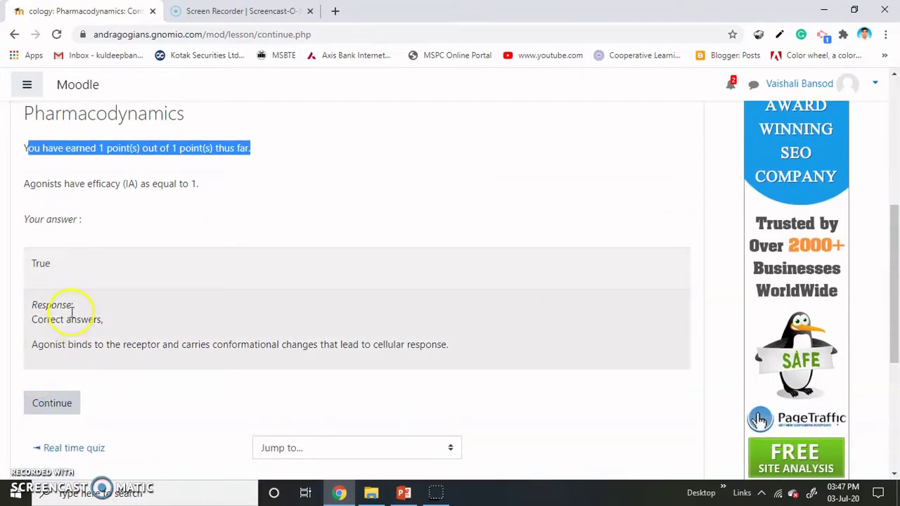
click(65, 404)
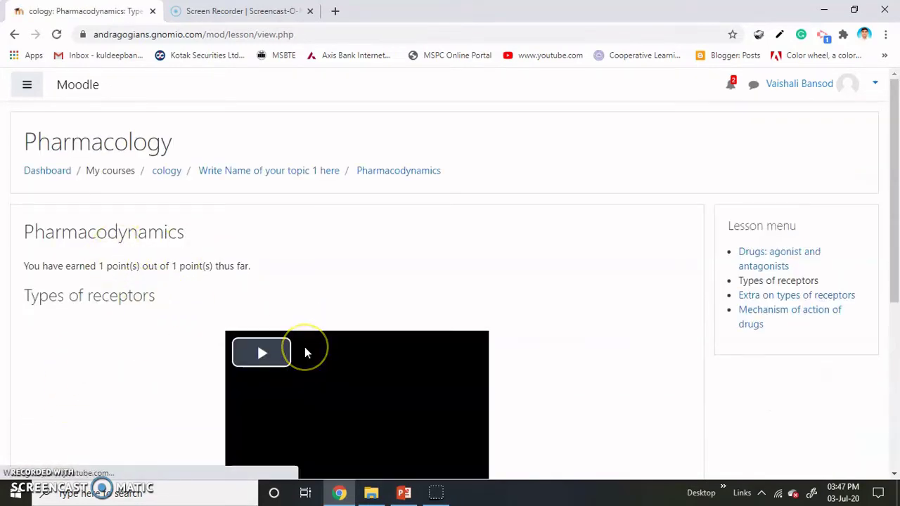
Answer the receptor-types question with Membrane unbound and Nucleated receptors and submit
scroll(304, 352, down, 2)
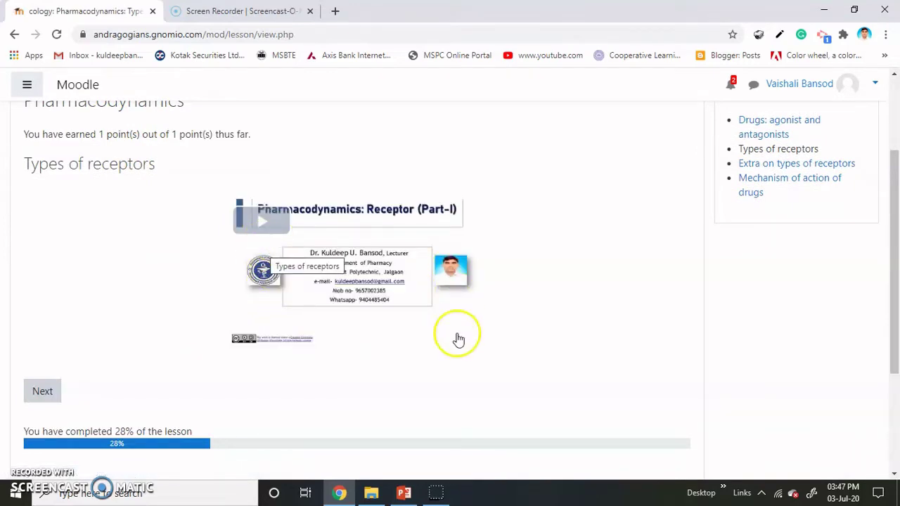
click(40, 393)
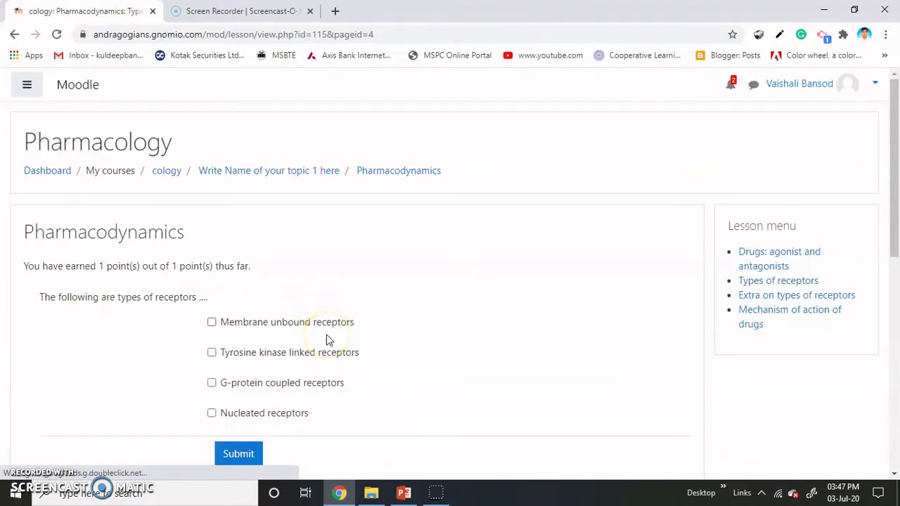
scroll(327, 339, down, 1)
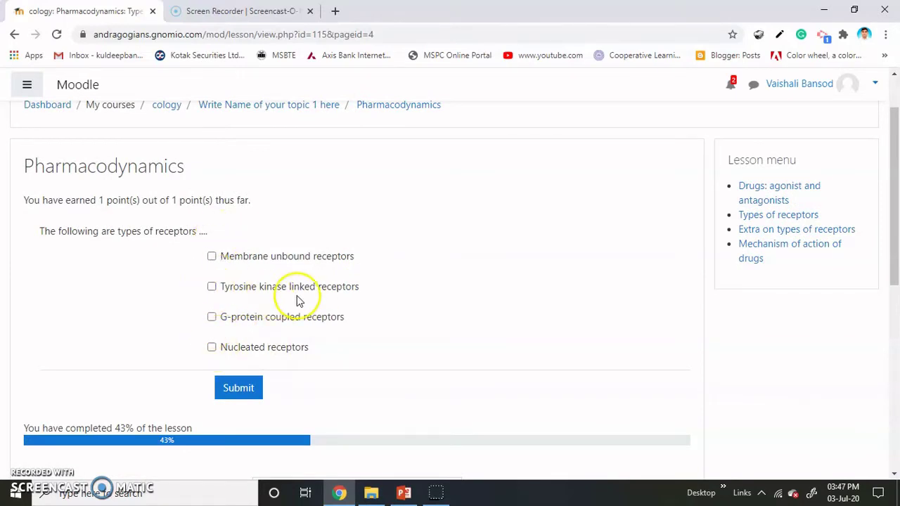
click(211, 347)
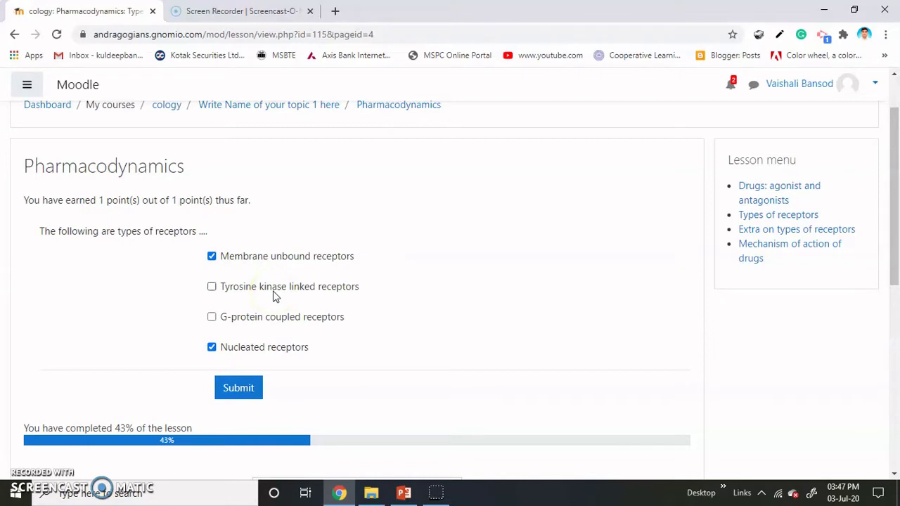
click(240, 392)
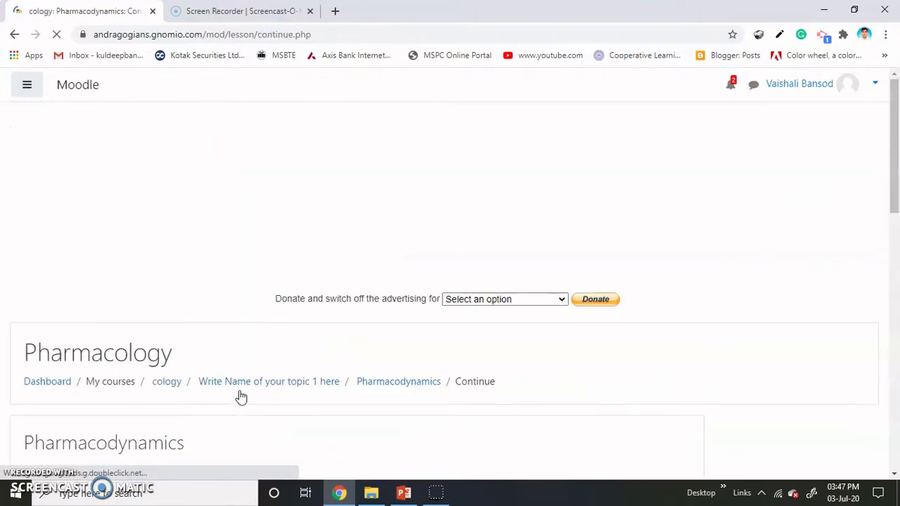
Highlight the 1 of 2 points score, read through Extra on types of receptors, and go on
scroll(270, 301, down, 5)
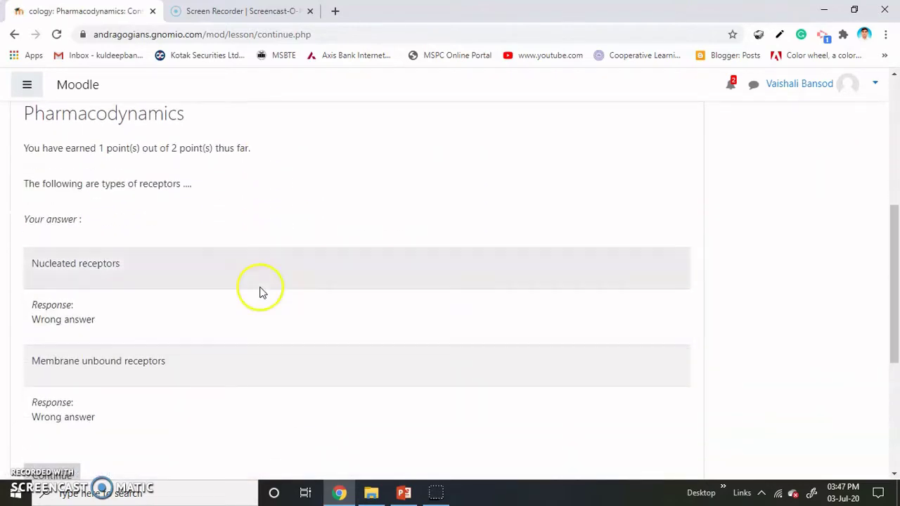
drag(98, 149, 151, 149)
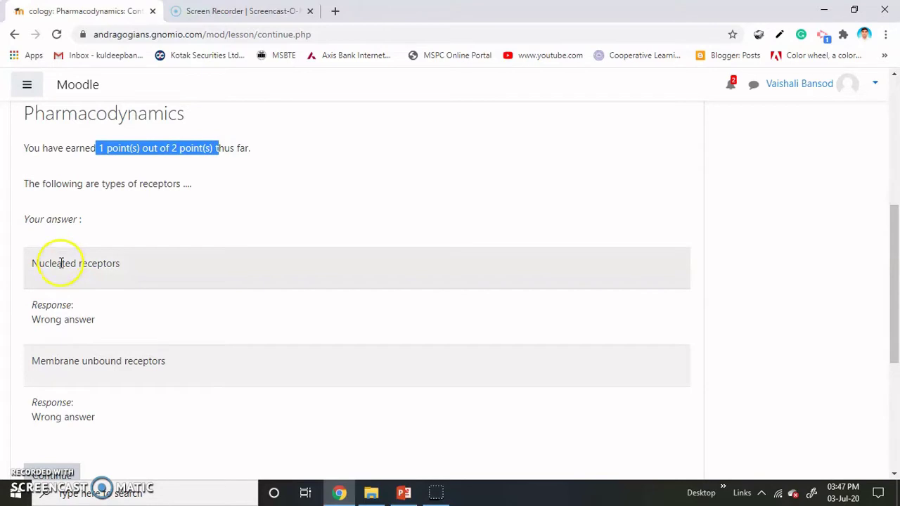
scroll(63, 313, down, 1)
scroll(69, 316, down, 1)
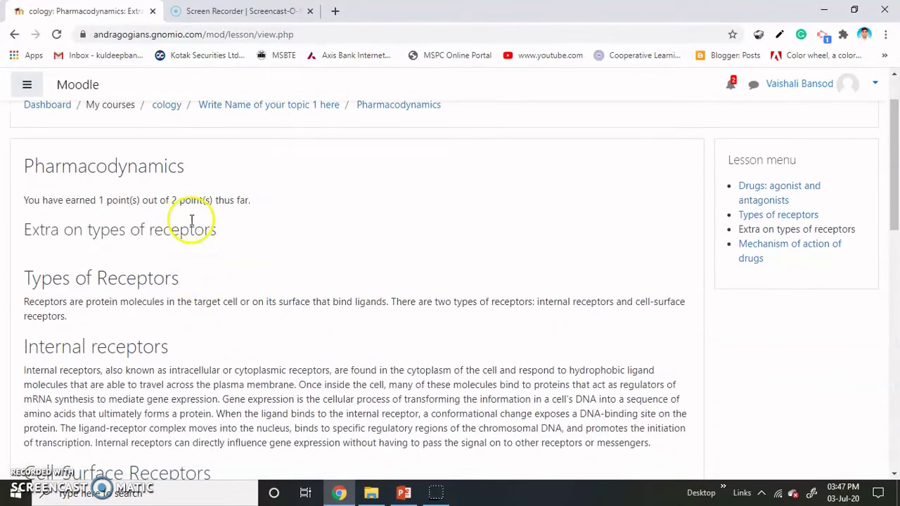
scroll(196, 318, down, 2)
scroll(198, 317, down, 5)
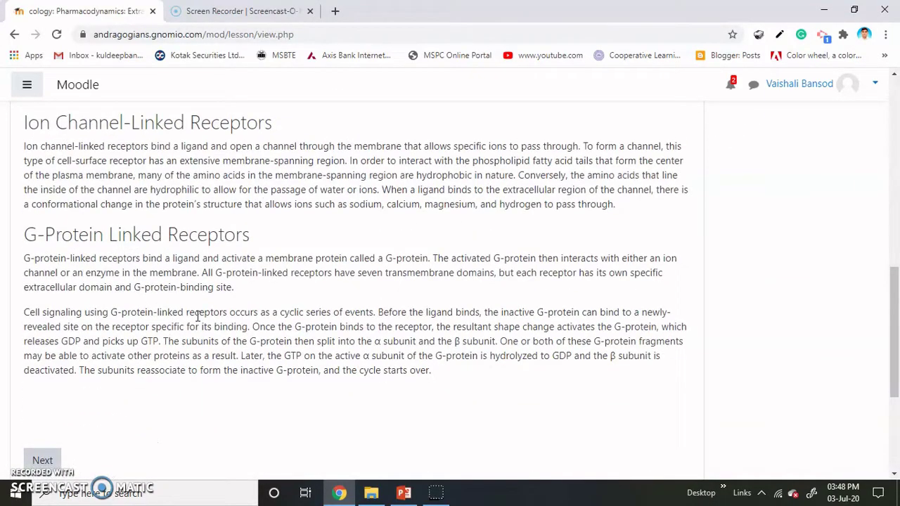
scroll(196, 316, down, 2)
click(43, 331)
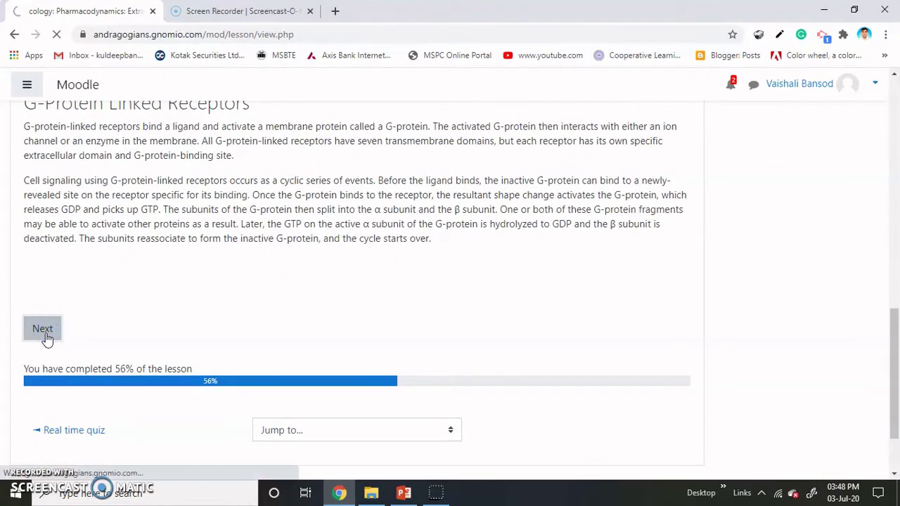
scroll(183, 321, down, 1)
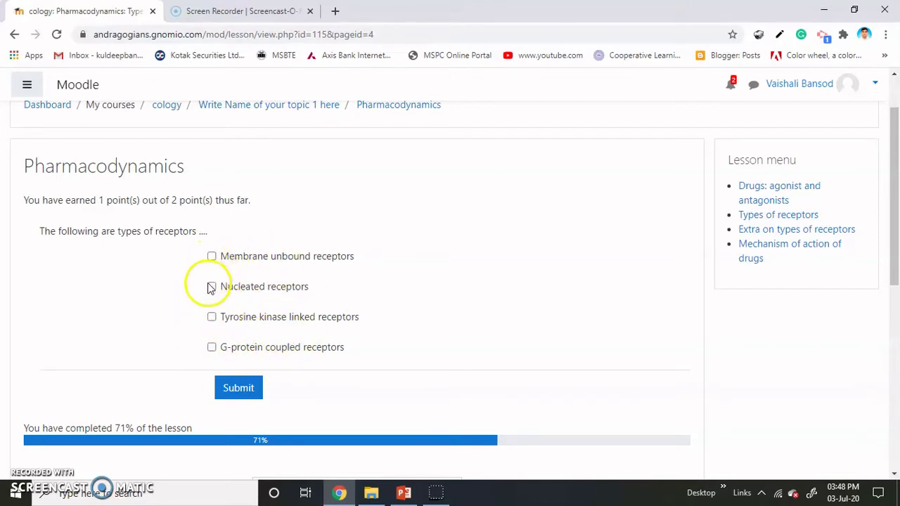
Answer with Tyrosine kinase linked and G-protein coupled receptors and submit
click(212, 317)
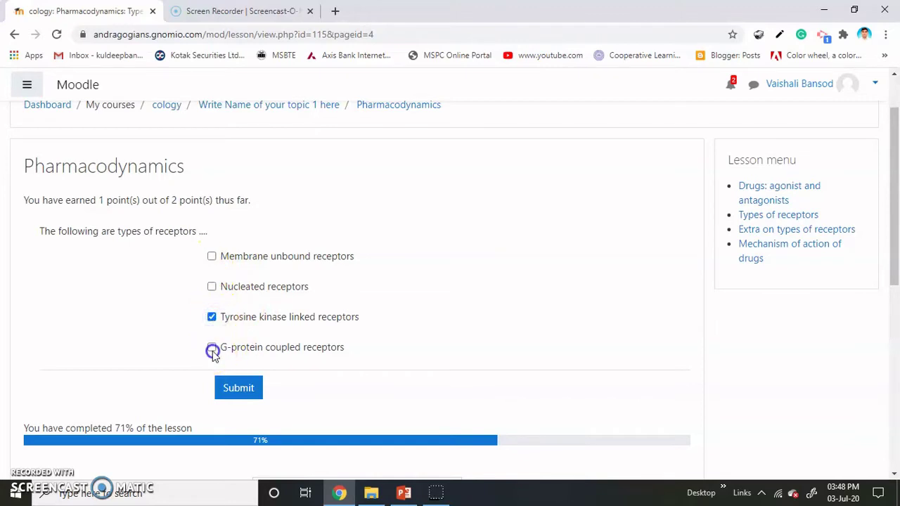
click(212, 347)
click(252, 397)
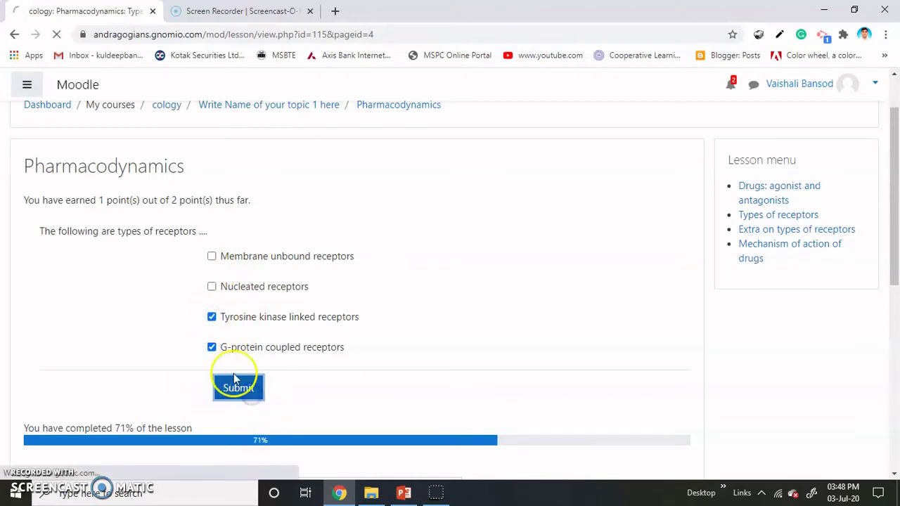
Highlight the 2 of 2 points score and continue to Mechanism of action of drugs
scroll(234, 378, down, 5)
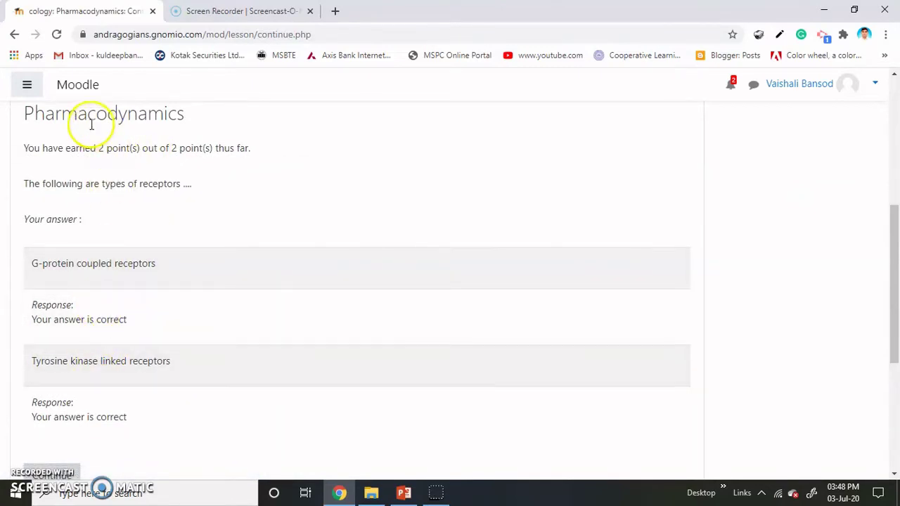
drag(33, 148, 194, 148)
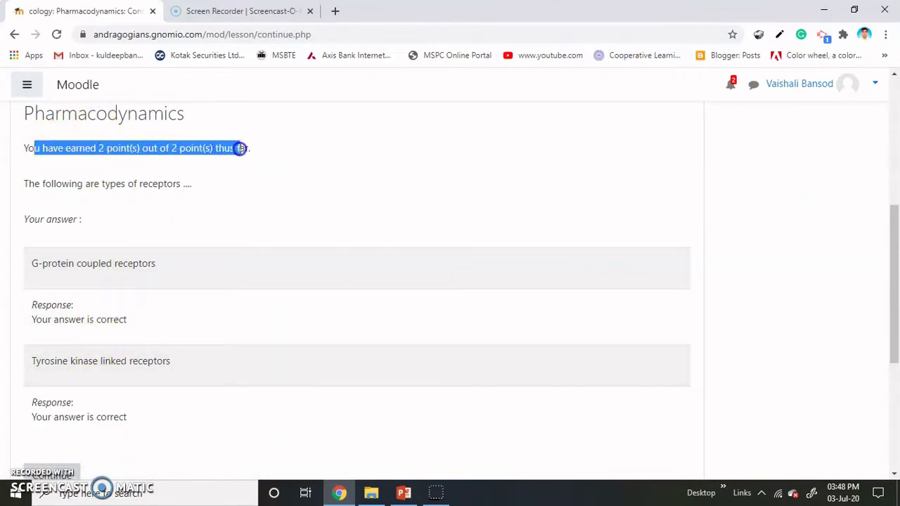
scroll(199, 222, down, 3)
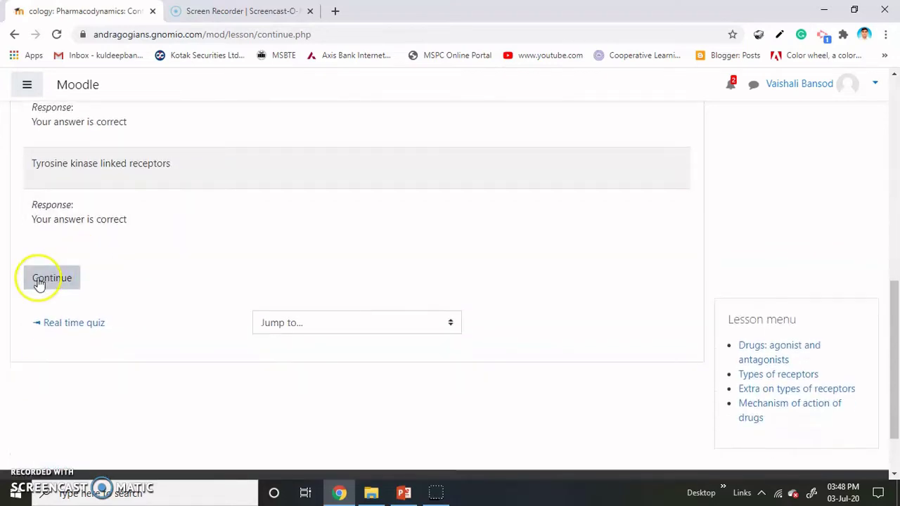
click(55, 281)
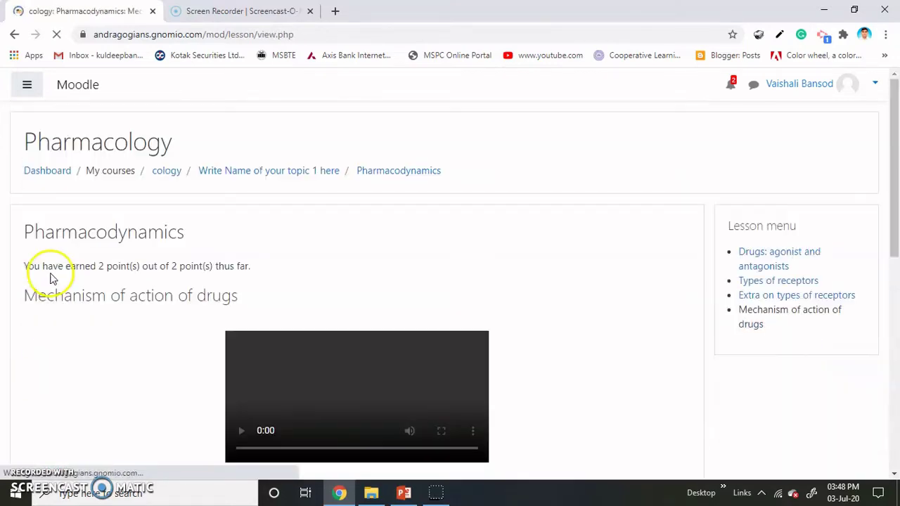
Emphasize the Mechanism of action of drugs heading, then advance to the g-protein question
scroll(145, 279, down, 2)
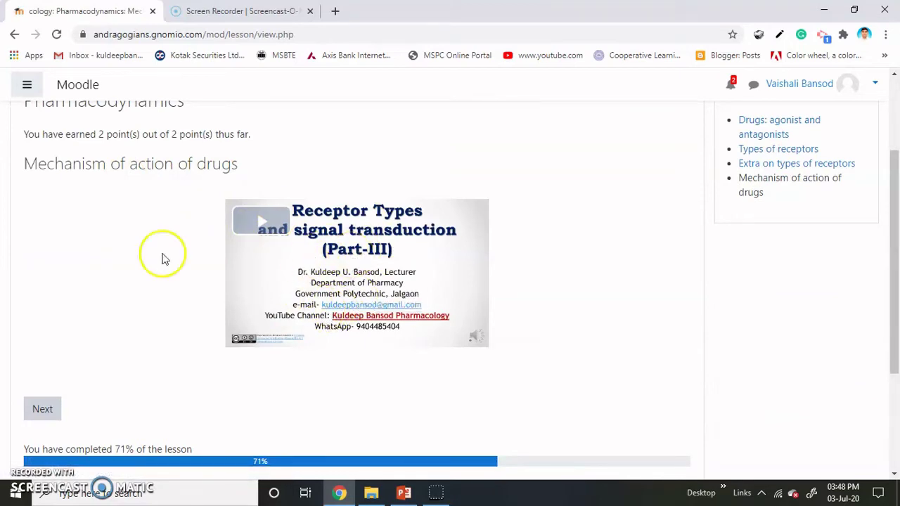
drag(63, 164, 247, 169)
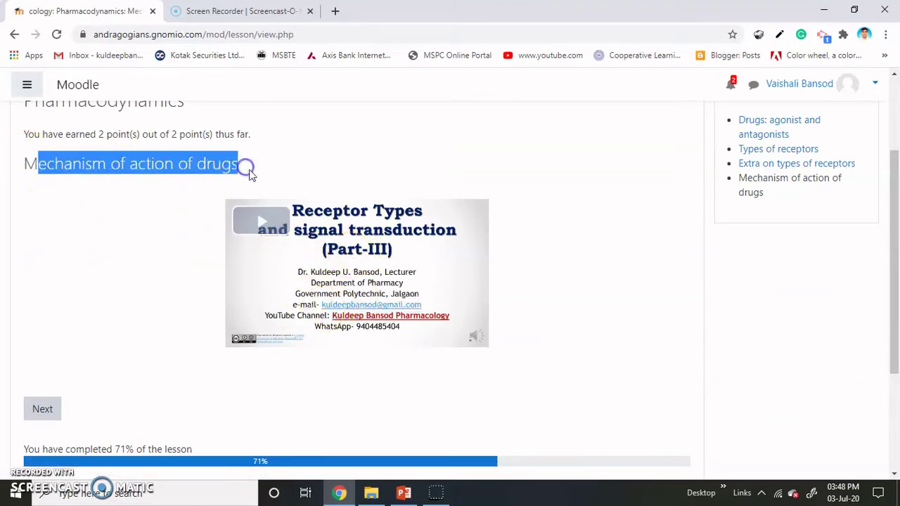
click(510, 269)
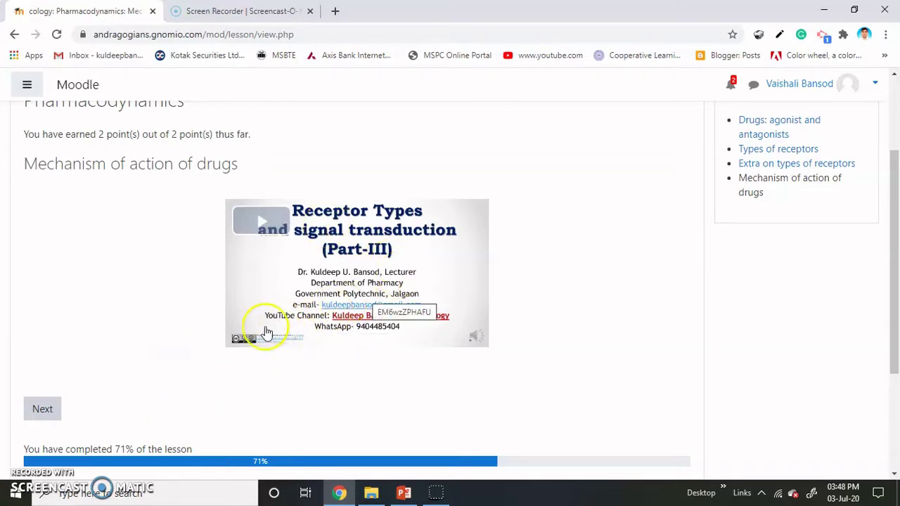
click(40, 414)
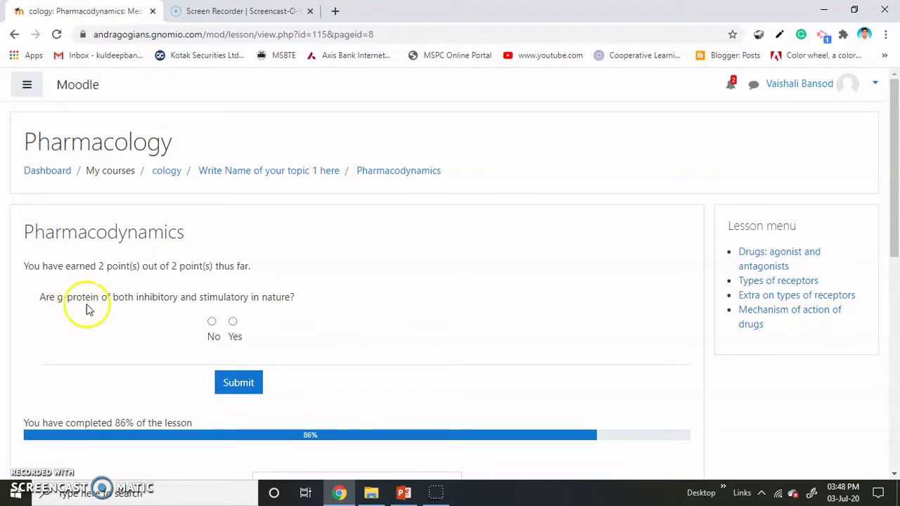
Answer Yes to the g-protein question, submit, and continue past the feedback
click(233, 322)
click(239, 383)
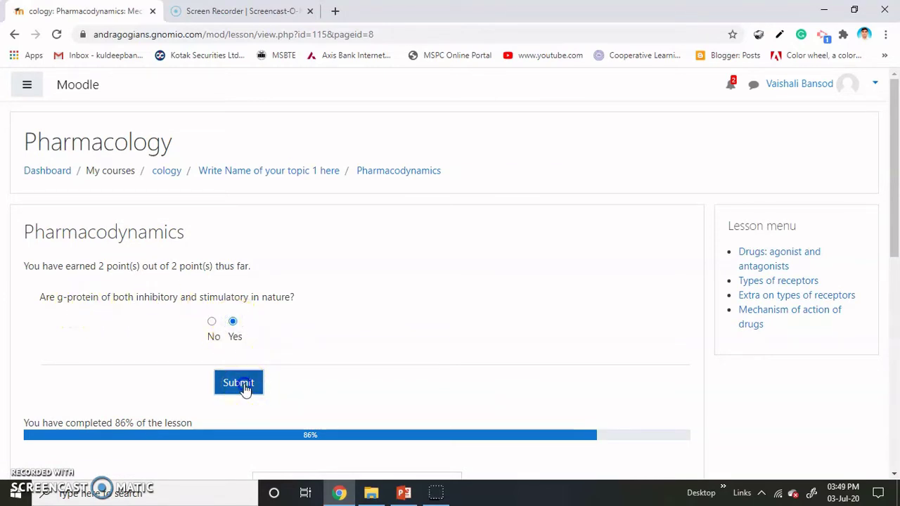
scroll(246, 391, down, 1)
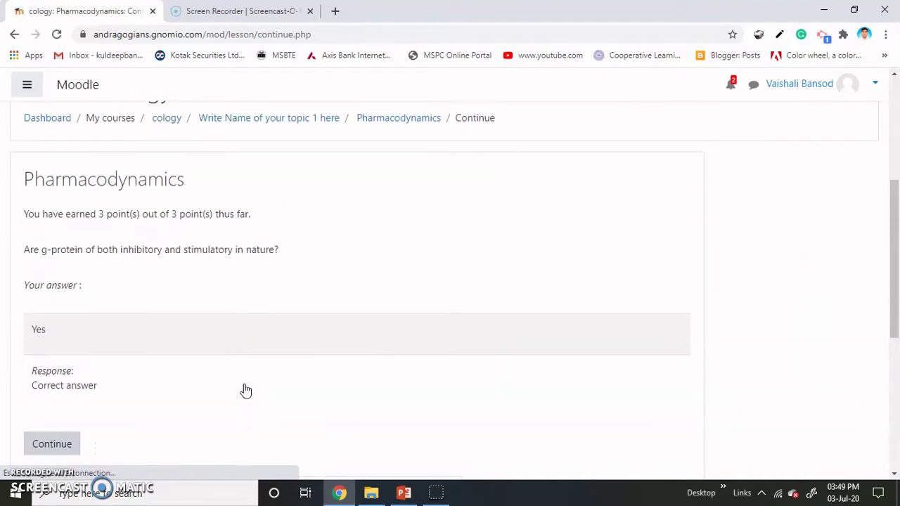
drag(41, 213, 209, 215)
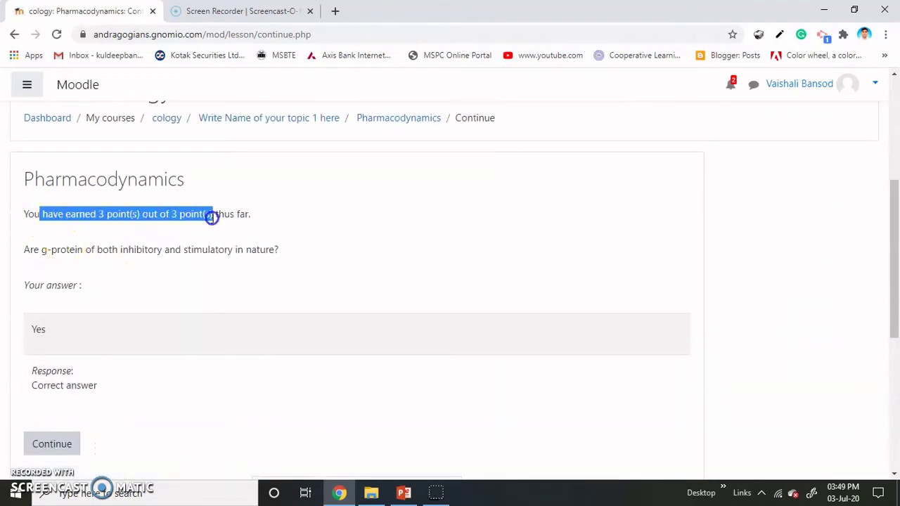
scroll(175, 283, down, 2)
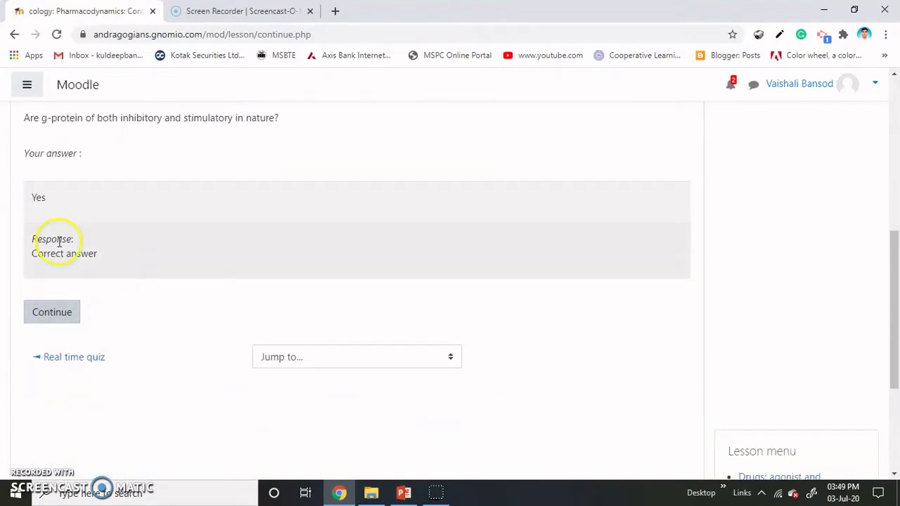
click(62, 316)
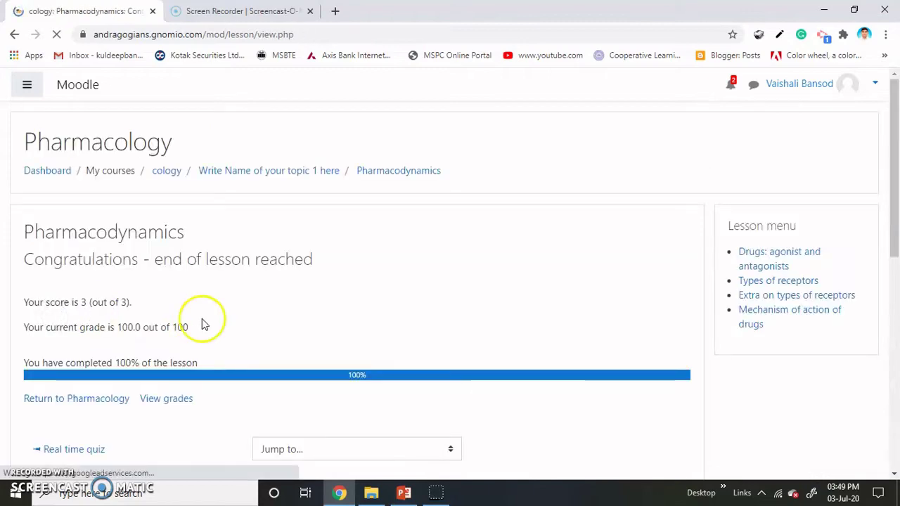
Highlight the lesson title and end-of-lesson score, then switch to the flowchart slideshow
scroll(201, 321, down, 2)
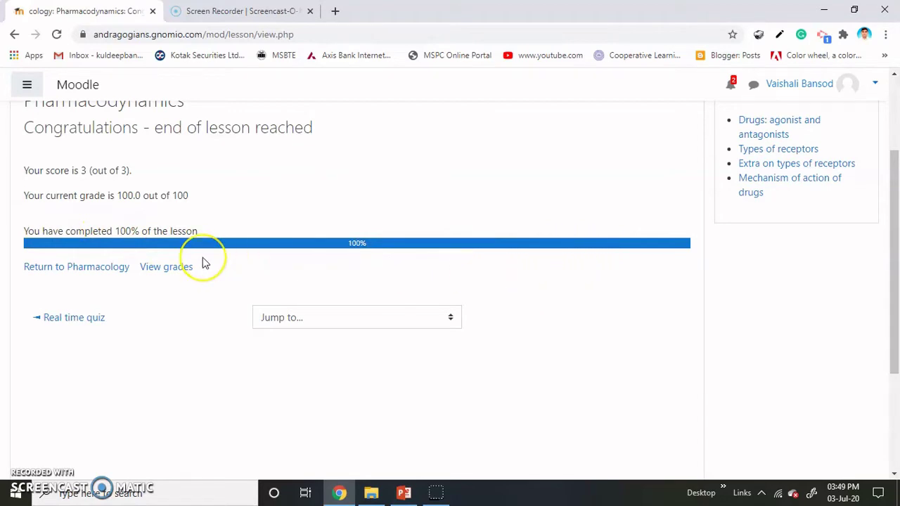
scroll(202, 262, up, 1)
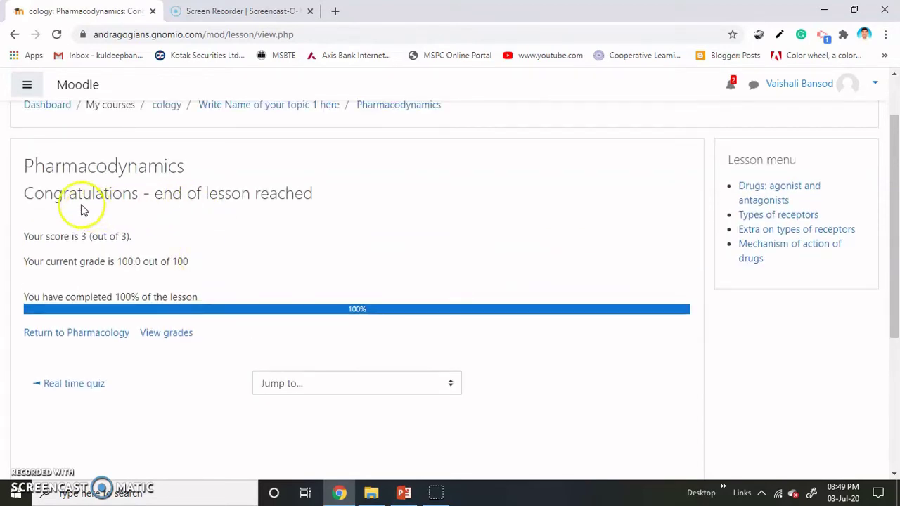
drag(28, 163, 186, 168)
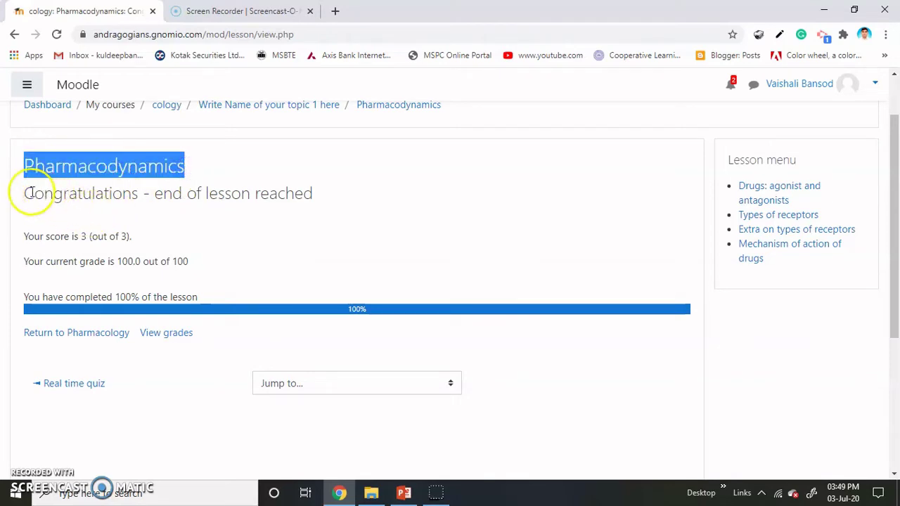
drag(26, 193, 322, 206)
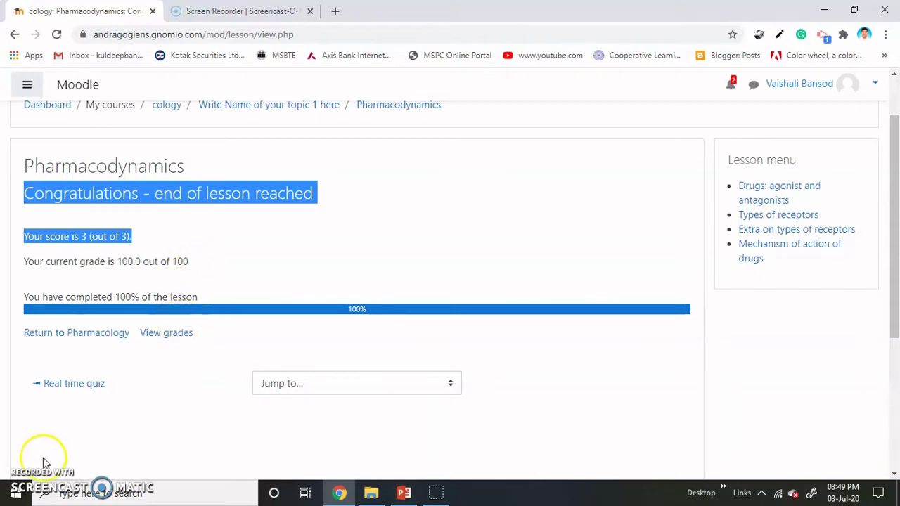
key(alt+Tab)
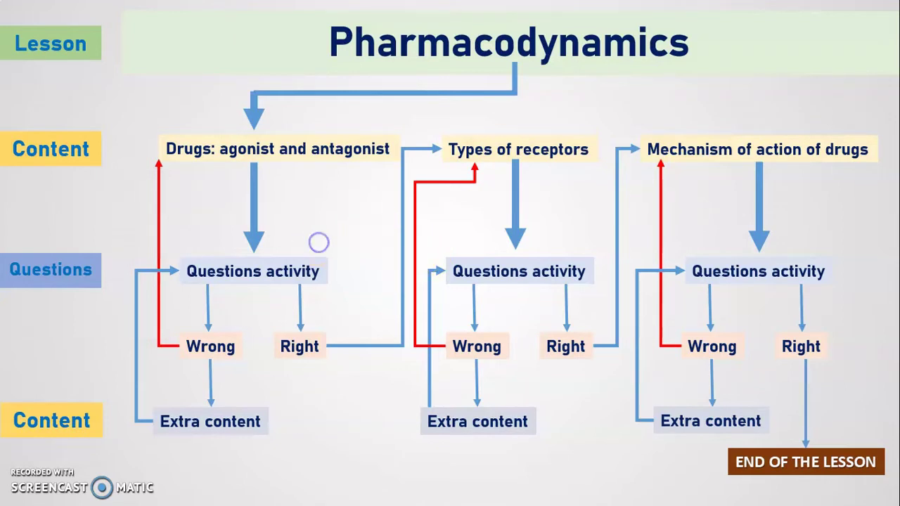
Advance the slideshow to the Lesson: adaptive activity slide
click(318, 242)
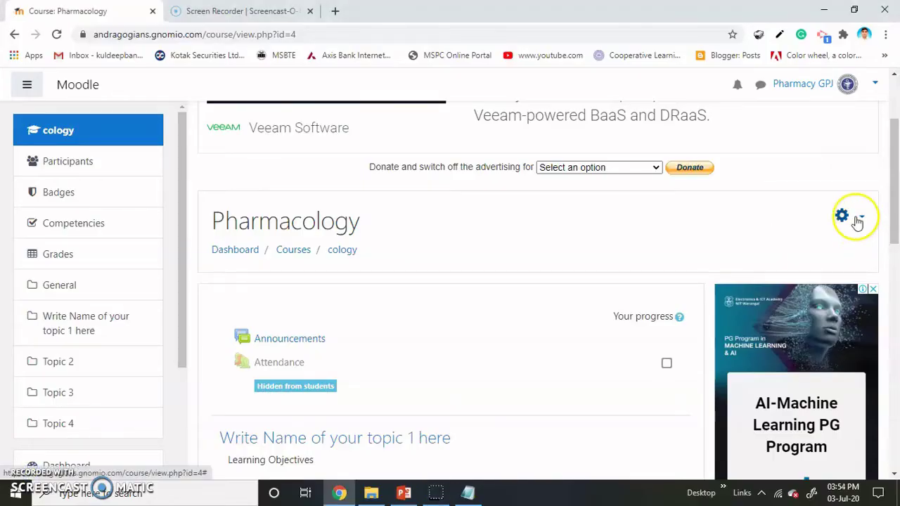
Turn editing on and start adding a new Lesson activity to the first topic
click(854, 218)
click(793, 266)
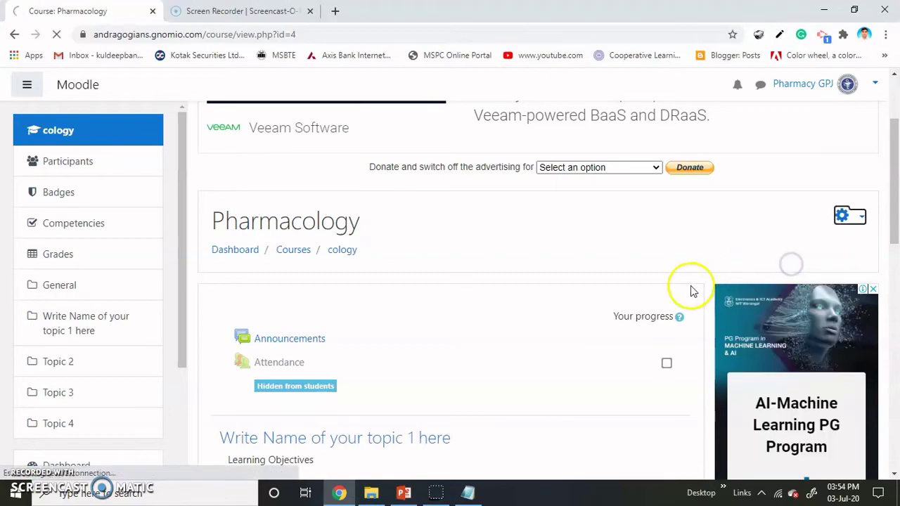
scroll(691, 289, down, 6)
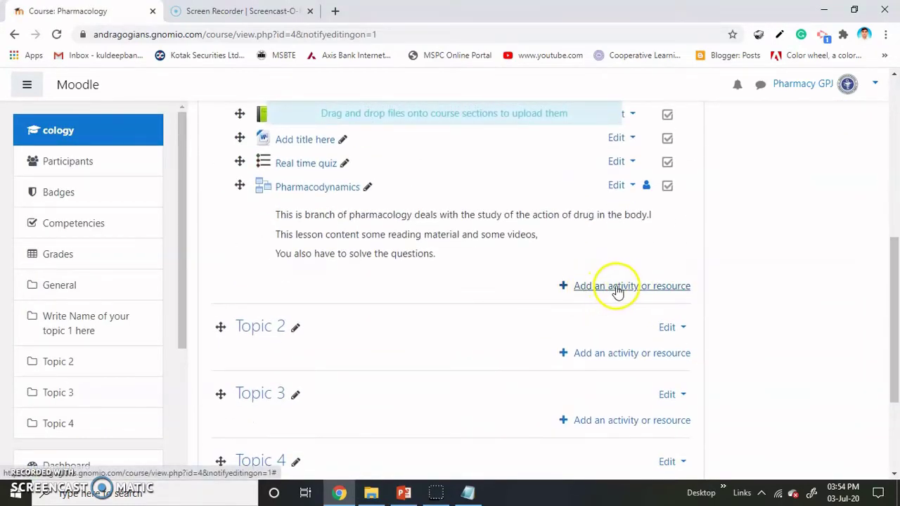
click(619, 287)
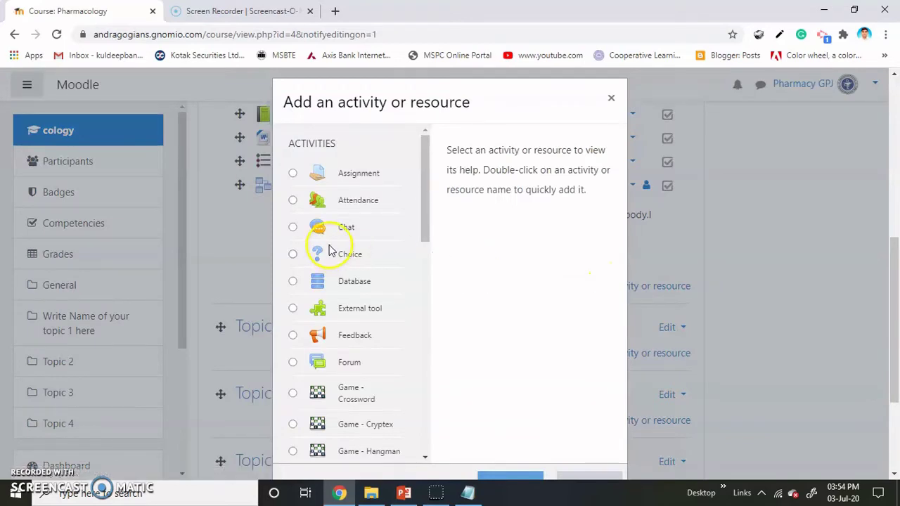
scroll(330, 249, down, 5)
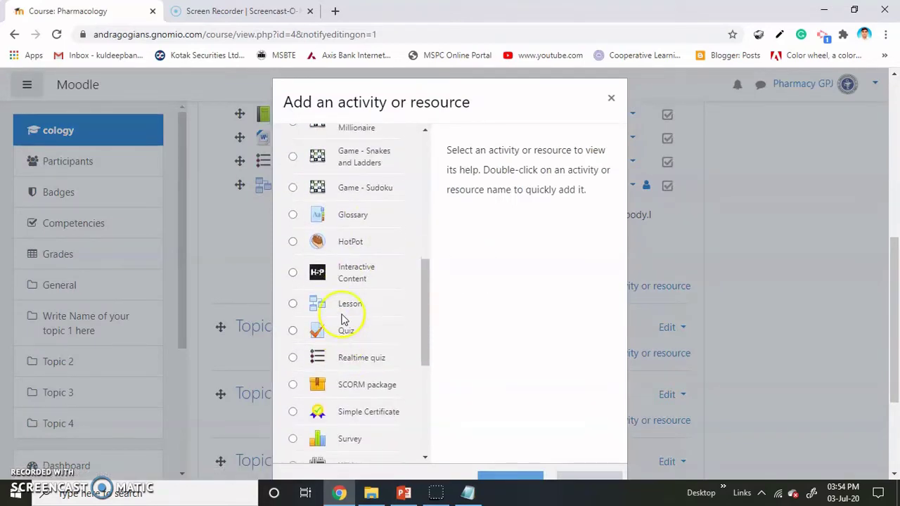
click(346, 304)
scroll(507, 414, down, 3)
click(519, 473)
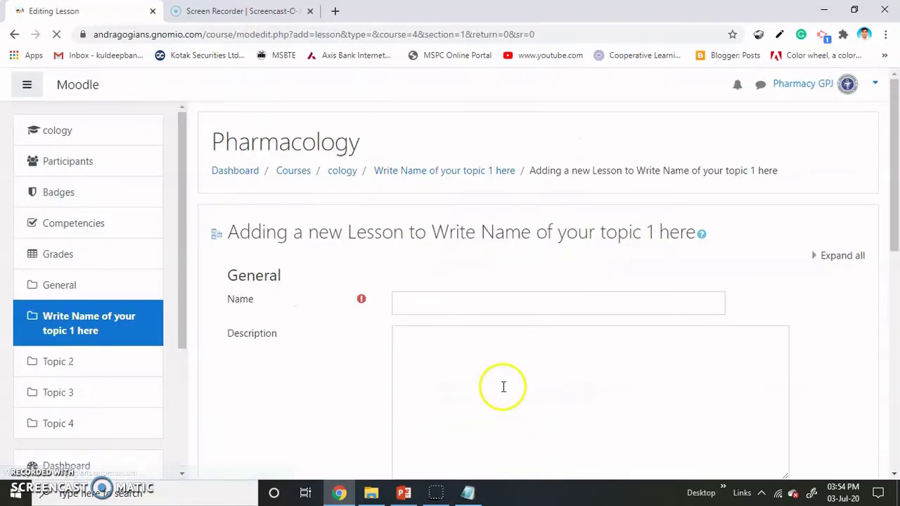
Name the lesson 'pharmacodynamics' and paste the three-line description about pharmacology, reading material, videos and questions
click(409, 301)
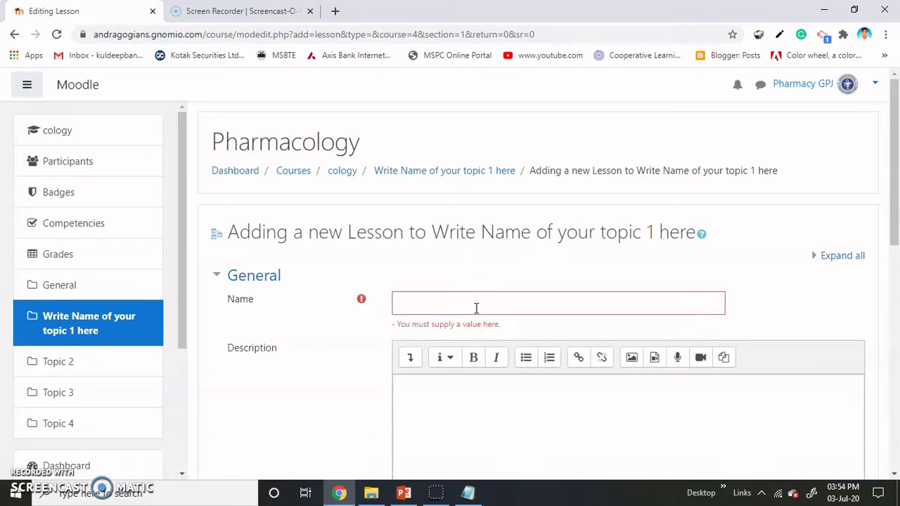
click(474, 306)
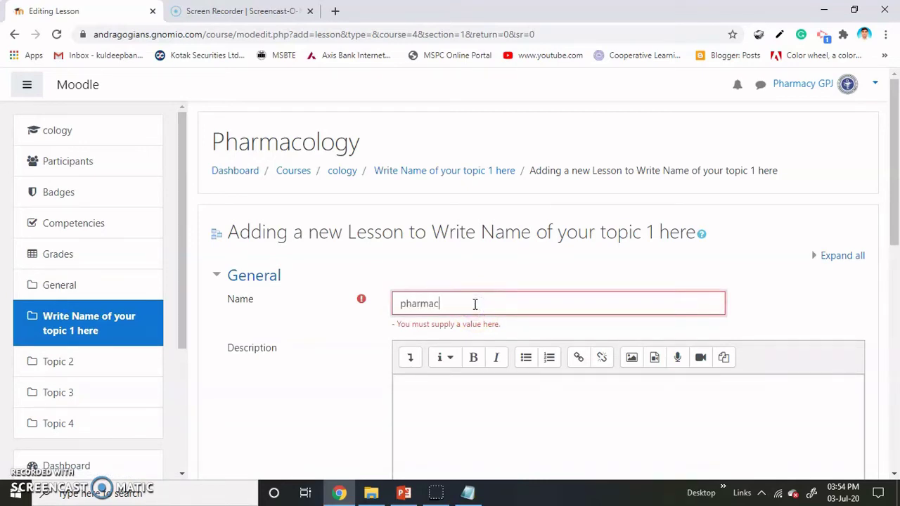
click(448, 396)
mouse_move(451, 485)
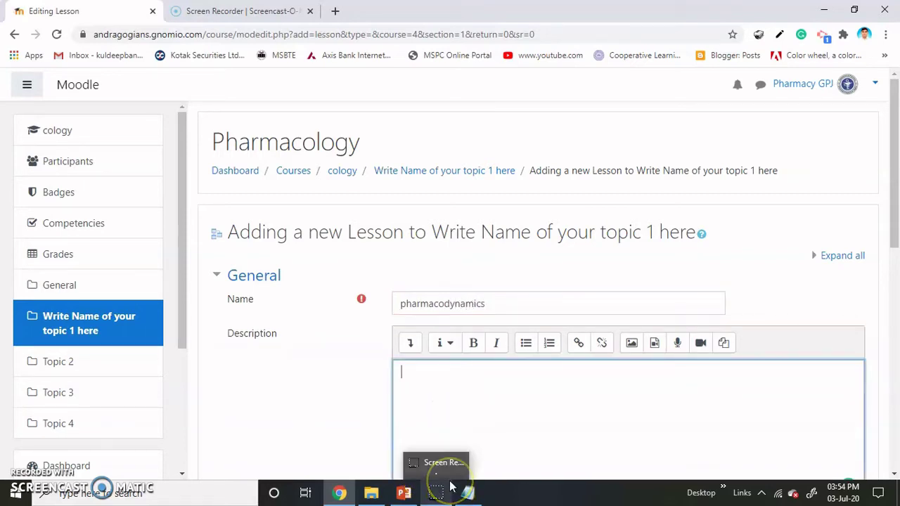
text(This is branch of pharmacology deals with the study of the action of drug in the body. This lesson content some reading material and some videos, You also have to solve the questions.)
scroll(466, 396, down, 1)
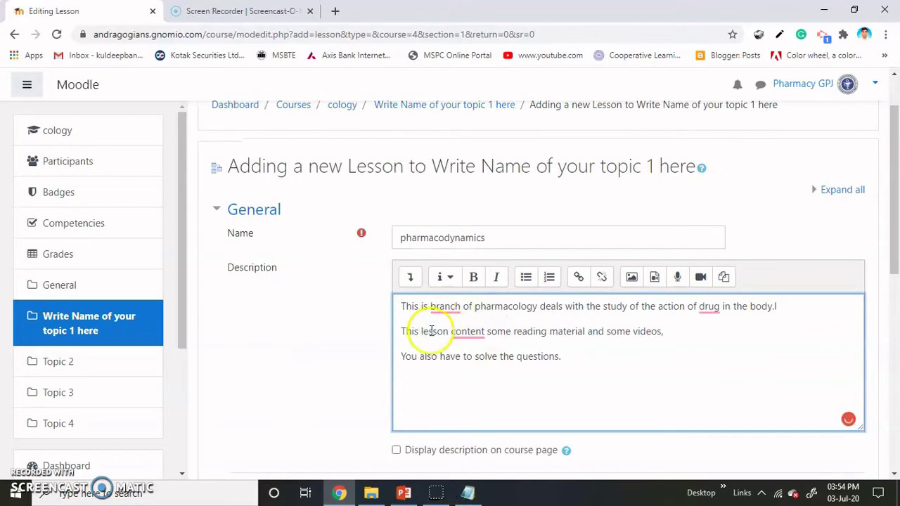
drag(401, 356, 542, 361)
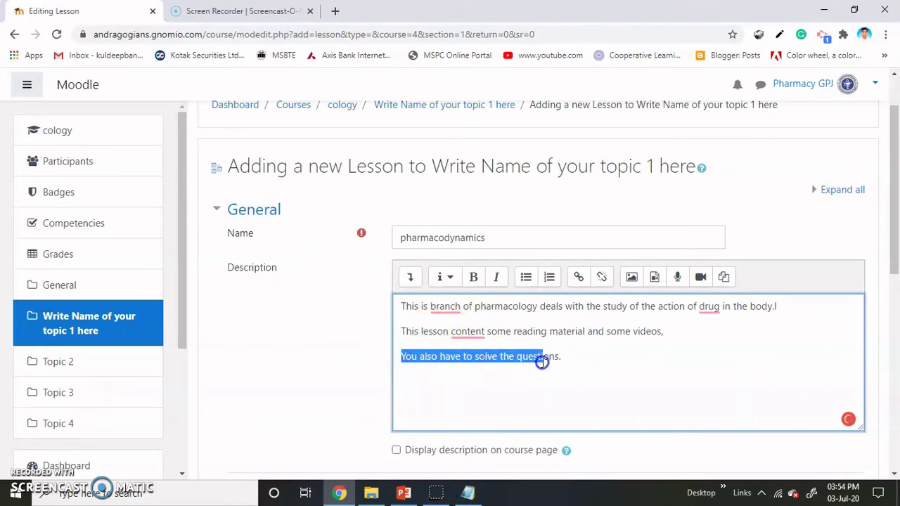
click(438, 367)
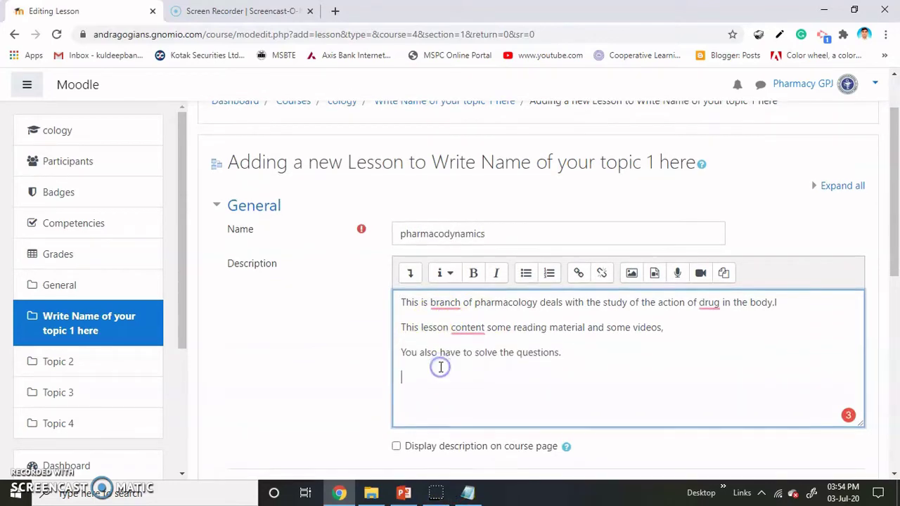
scroll(433, 313, down, 3)
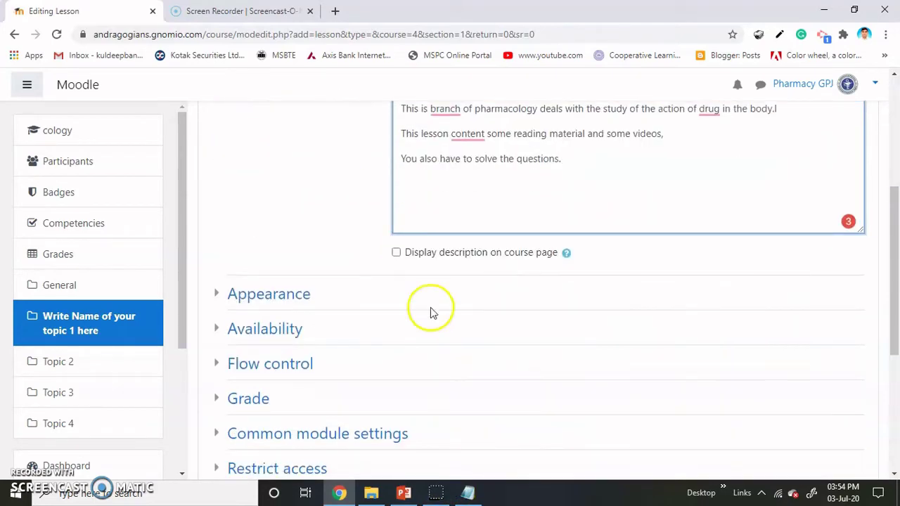
Show the description on the course page and set Progress bar and Display menu to Yes
click(397, 253)
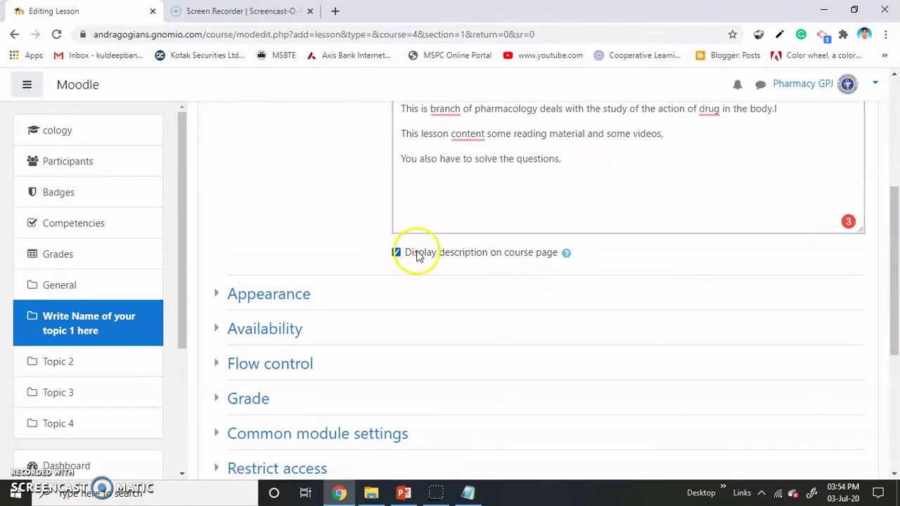
click(243, 296)
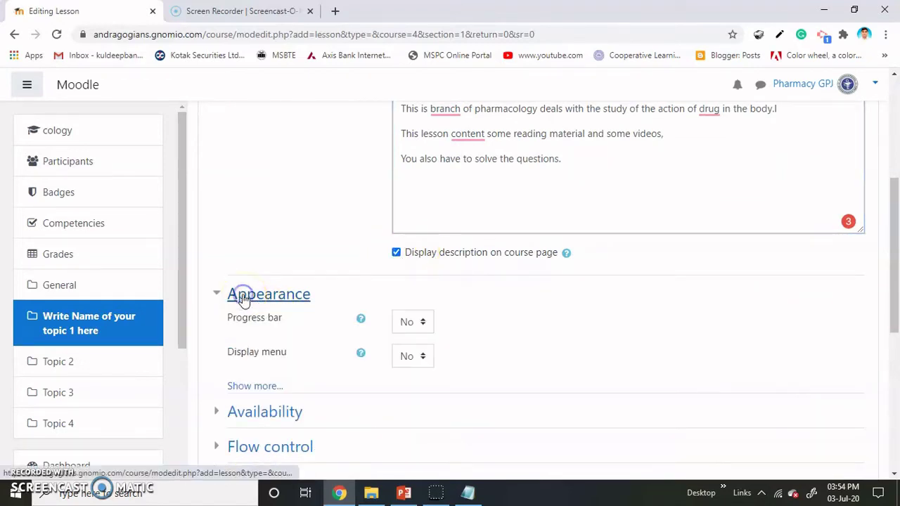
scroll(243, 297, down, 1)
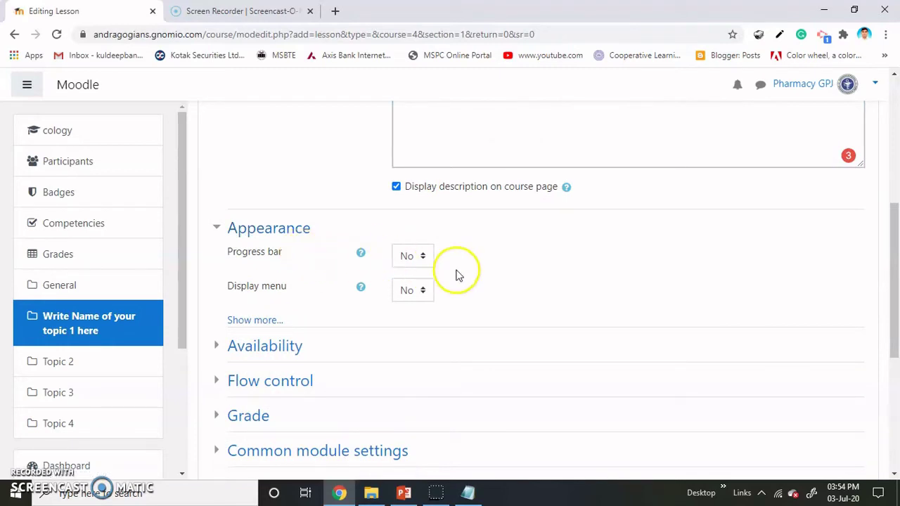
click(419, 257)
click(419, 291)
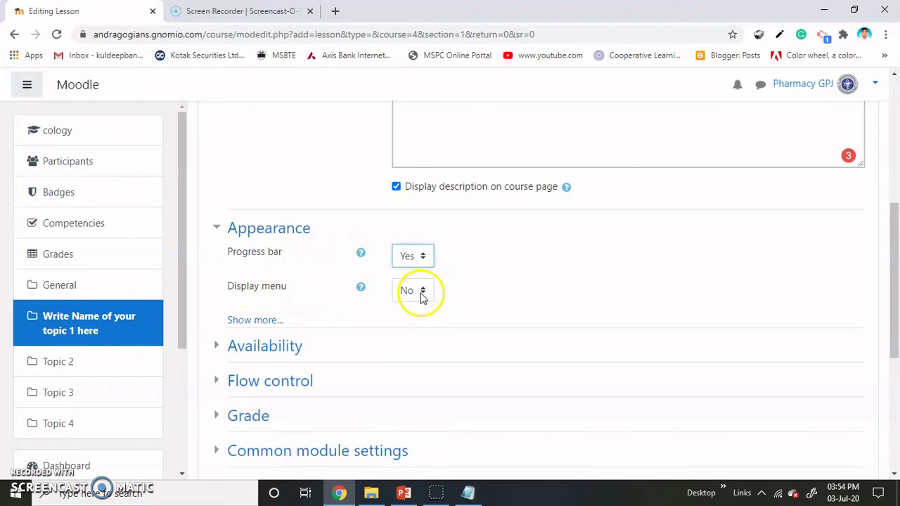
click(422, 292)
click(415, 322)
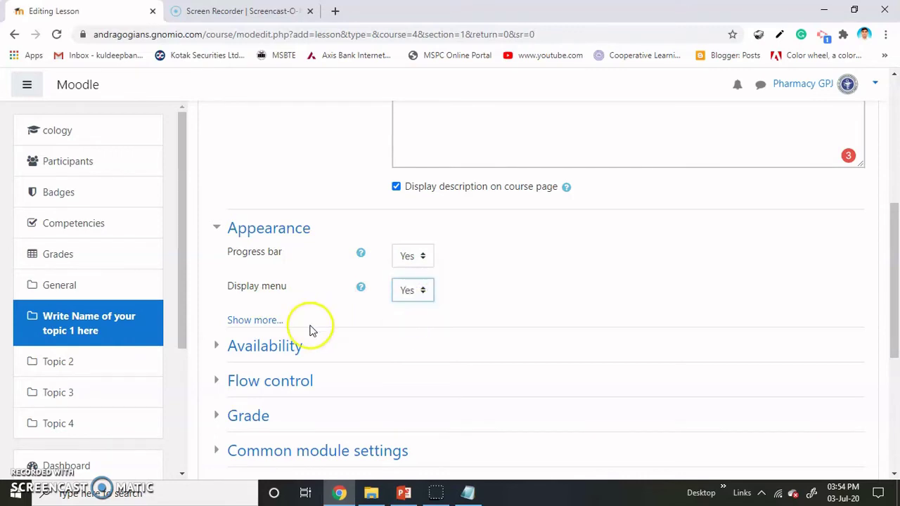
Reveal more appearance options, keeping minimum grade 0%, maximum answers 5 and next activity None
click(259, 322)
scroll(493, 308, down, 1)
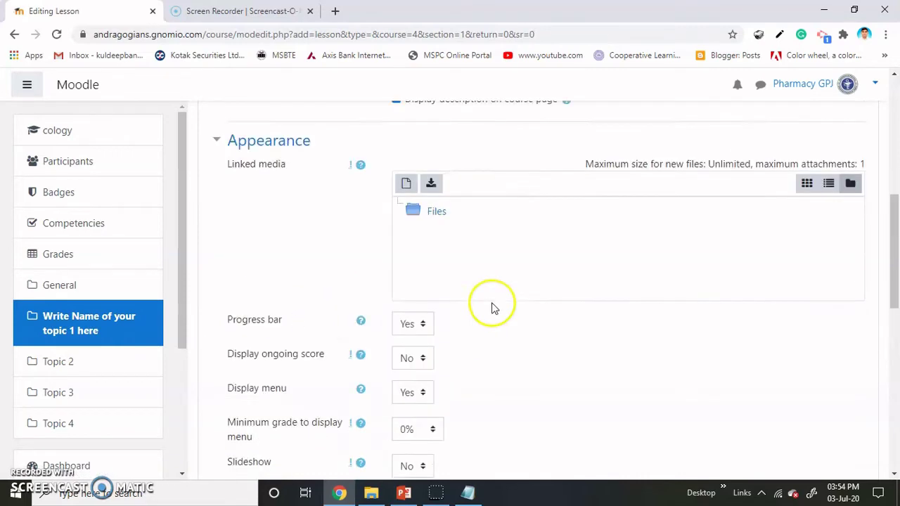
scroll(494, 308, down, 1)
scroll(493, 307, down, 1)
scroll(478, 295, up, 2)
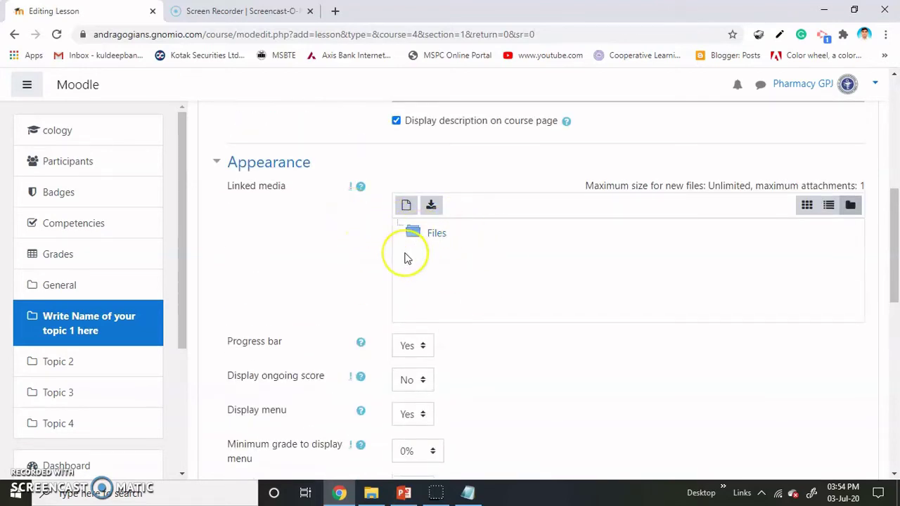
scroll(405, 256, down, 3)
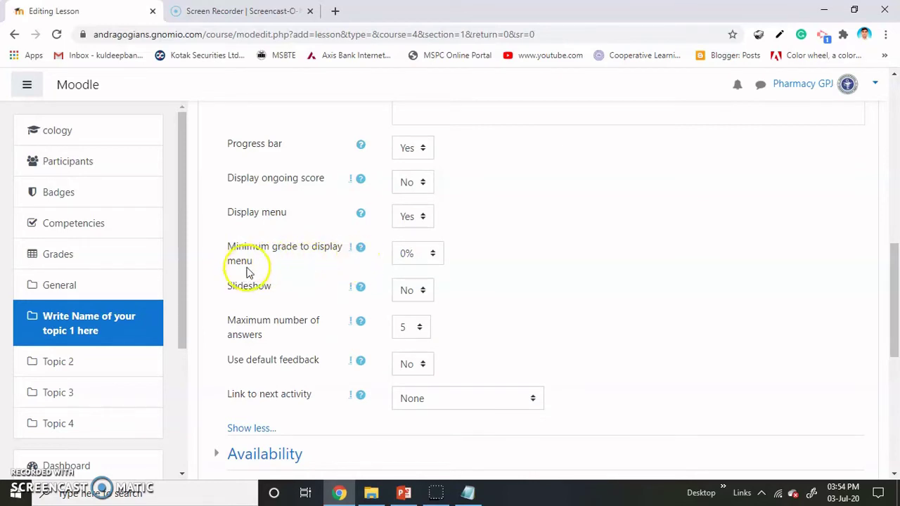
click(433, 255)
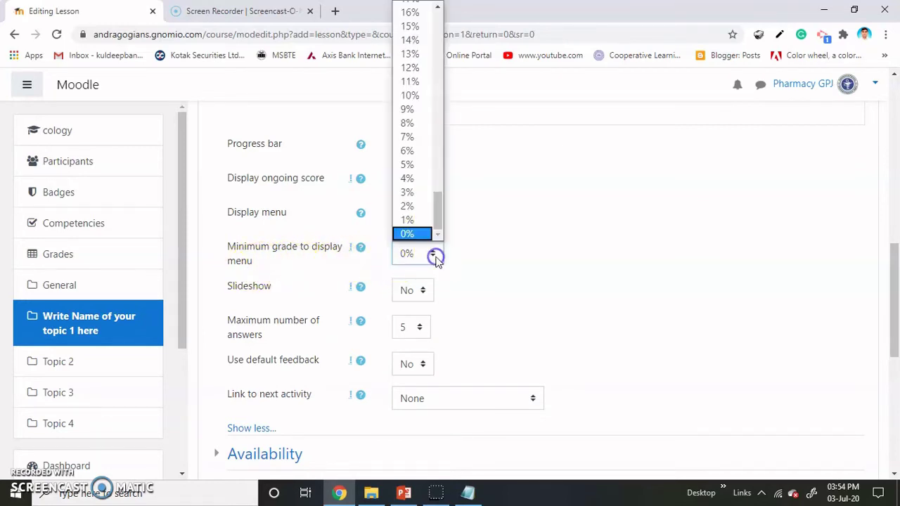
click(479, 258)
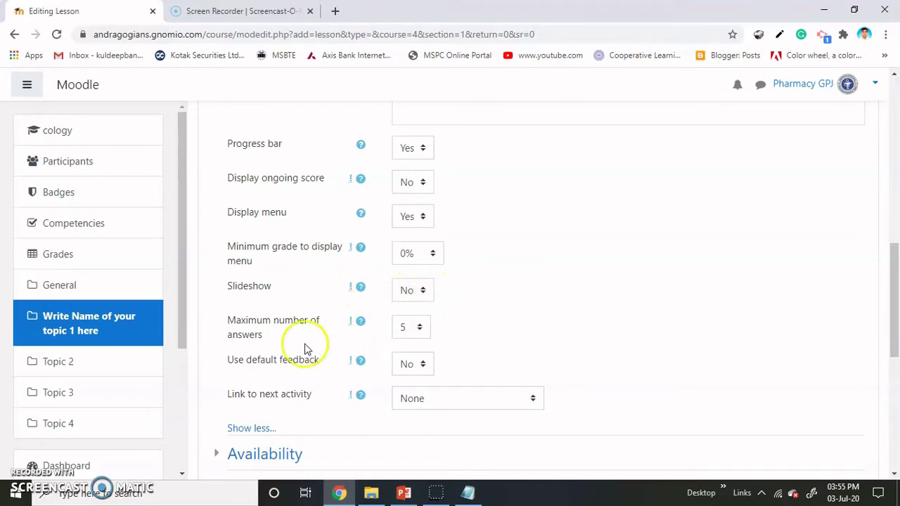
click(415, 330)
click(415, 331)
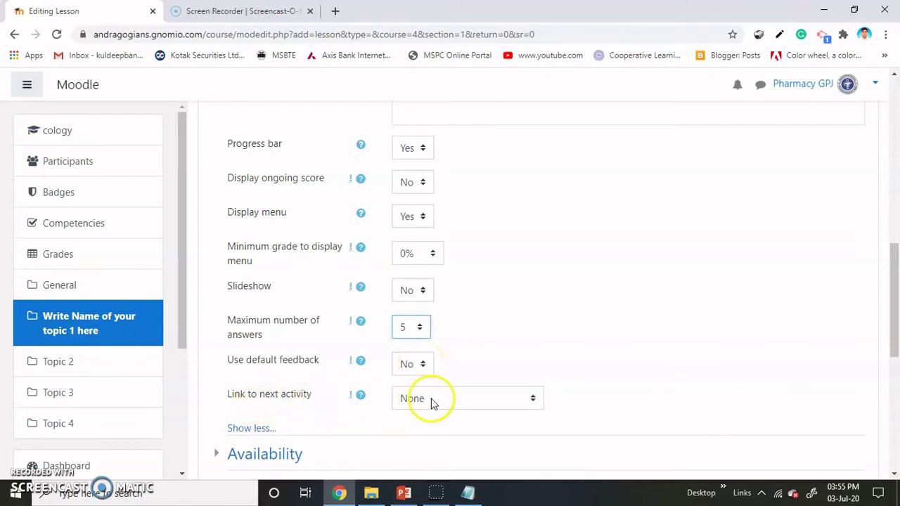
click(532, 398)
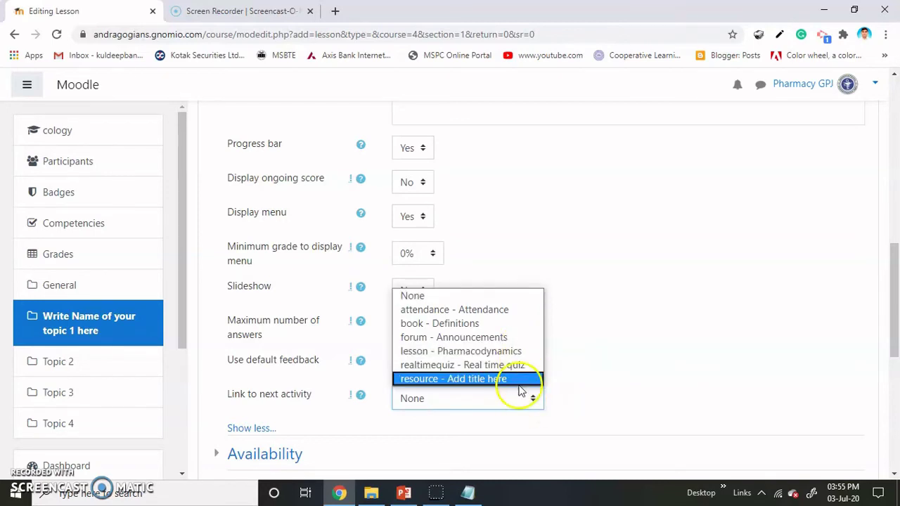
click(567, 389)
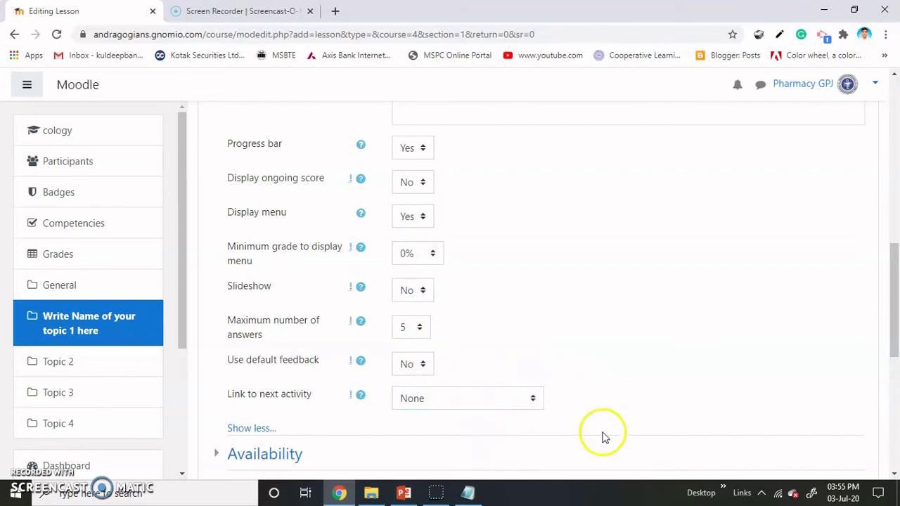
scroll(358, 391, down, 3)
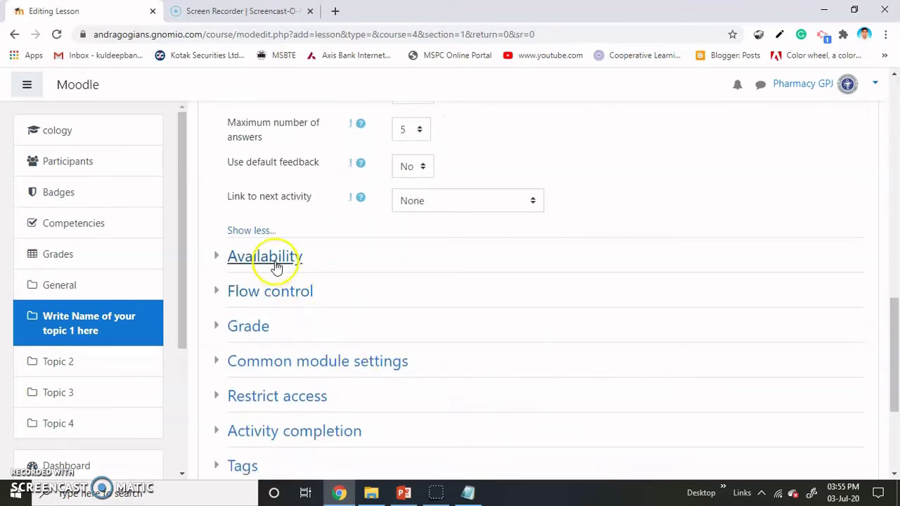
Expand the Availability and Flow control sections, keeping maximum number of attempts at 1
click(278, 259)
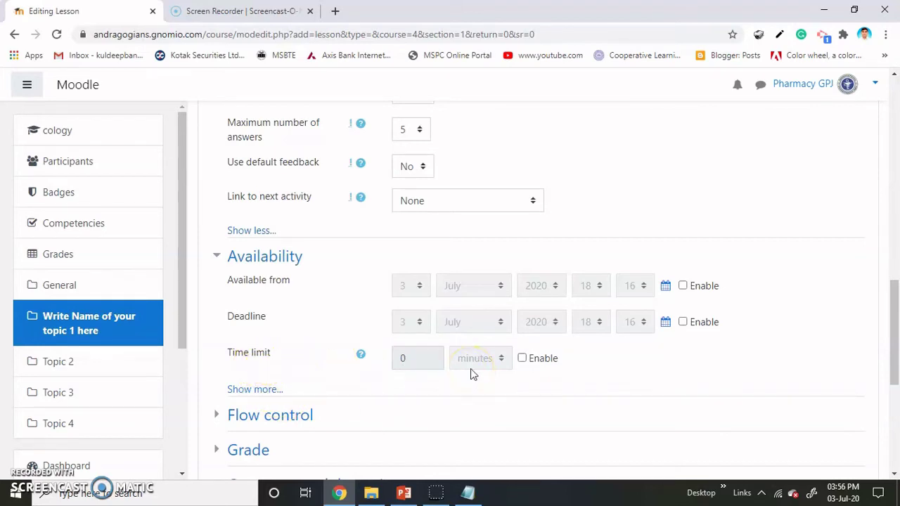
scroll(354, 386, down, 2)
click(265, 287)
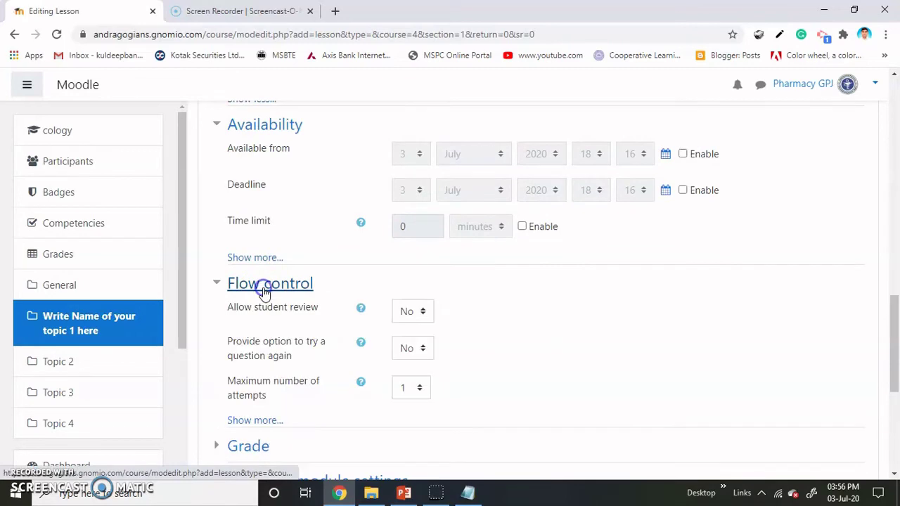
scroll(306, 301, down, 1)
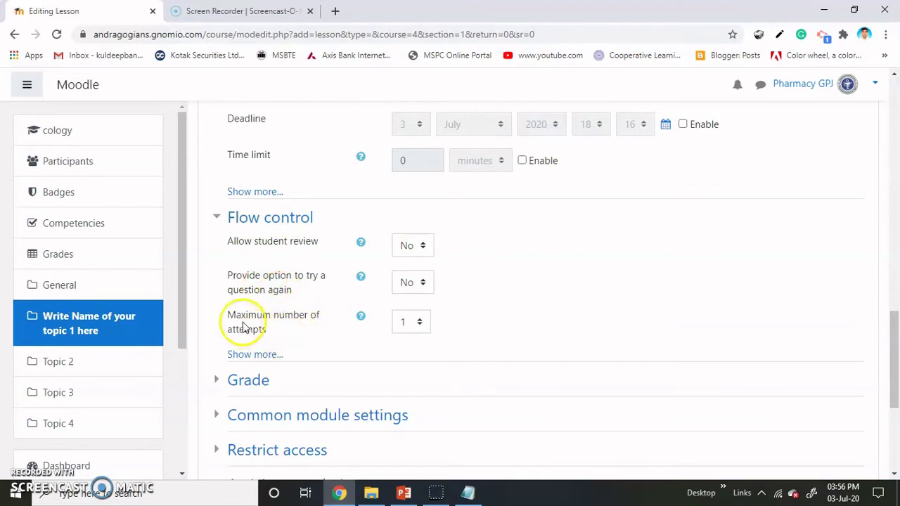
click(418, 323)
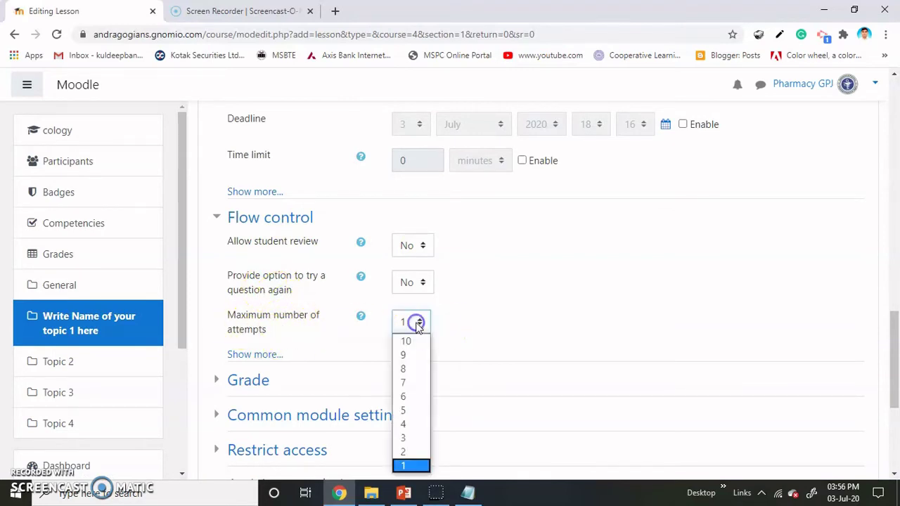
click(466, 323)
scroll(270, 290, down, 2)
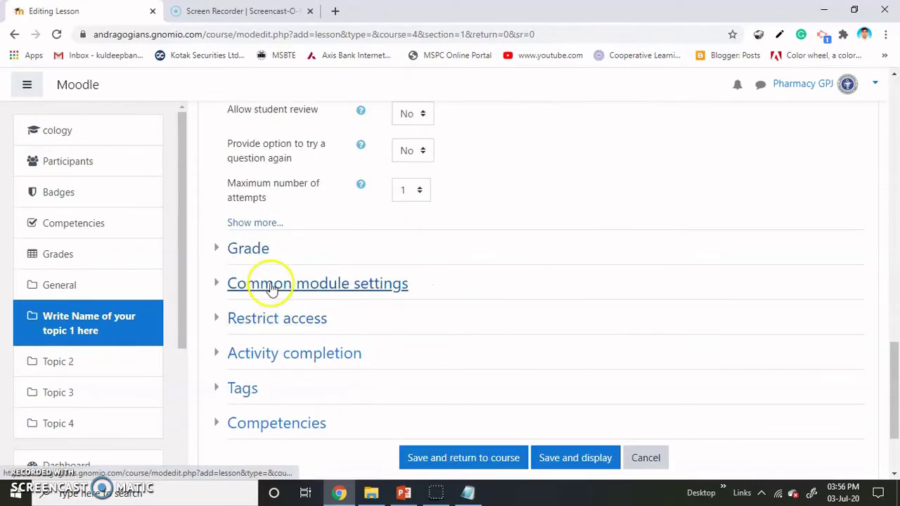
scroll(302, 309, down, 1)
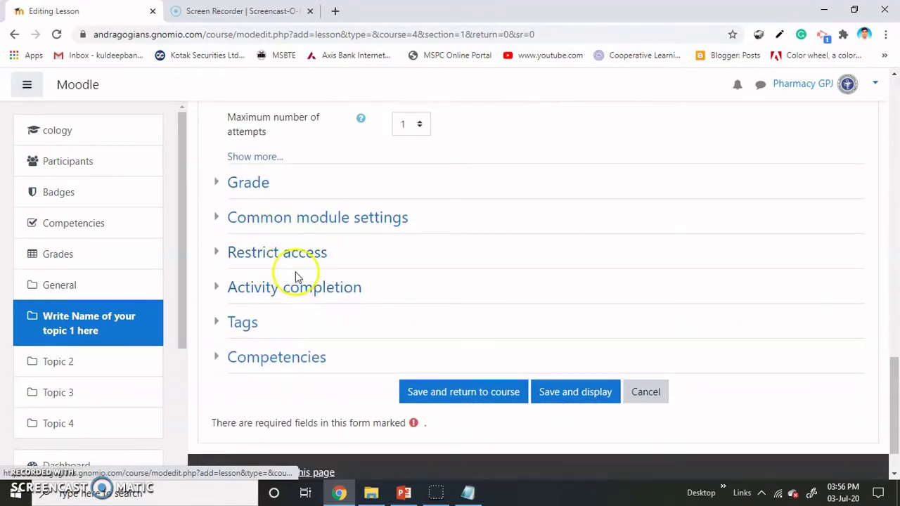
Save the pharmacodynamics lesson with Save and display to reach its edit page
click(568, 396)
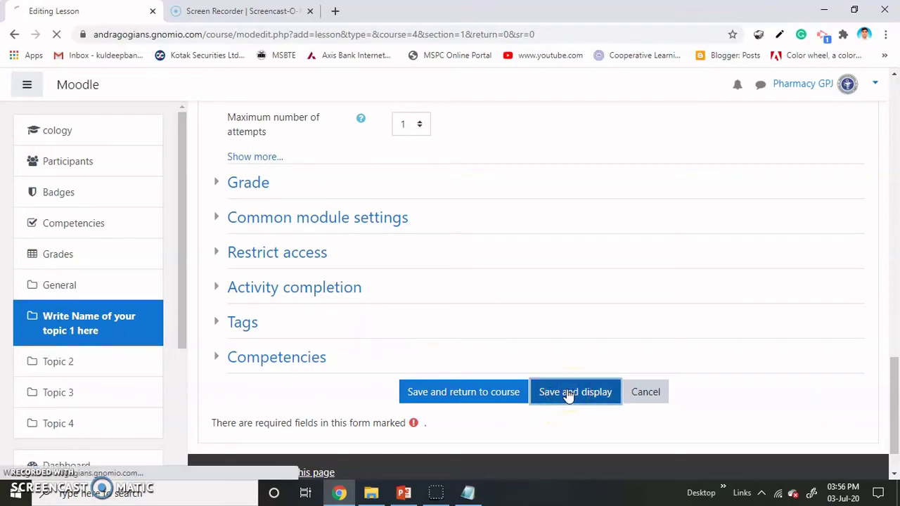
scroll(291, 372, down, 2)
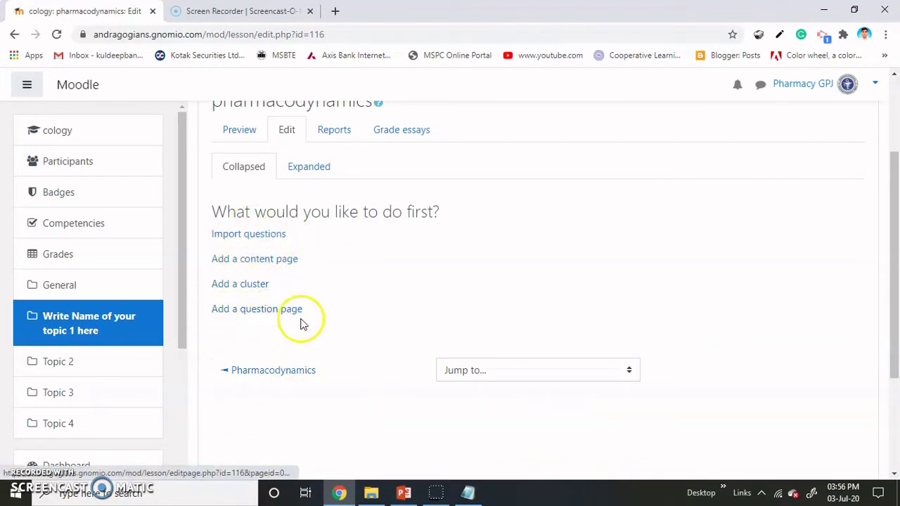
Start a content page titled 'Drugs: agonist and antagonist' with the pasted agonist/antagonist paragraphs
click(263, 265)
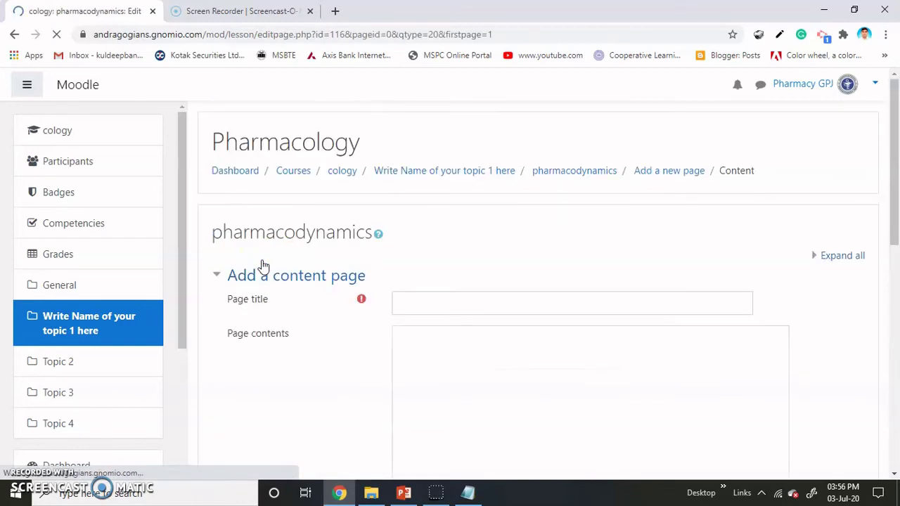
click(415, 235)
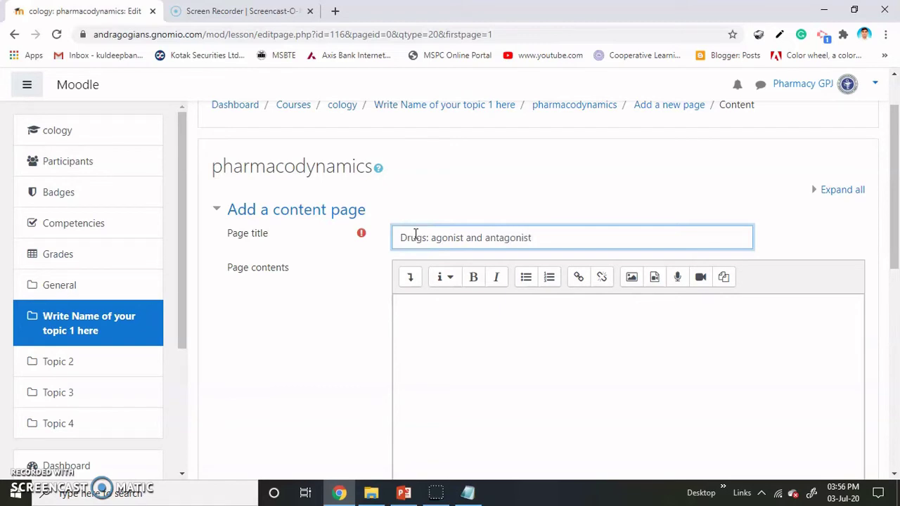
click(418, 329)
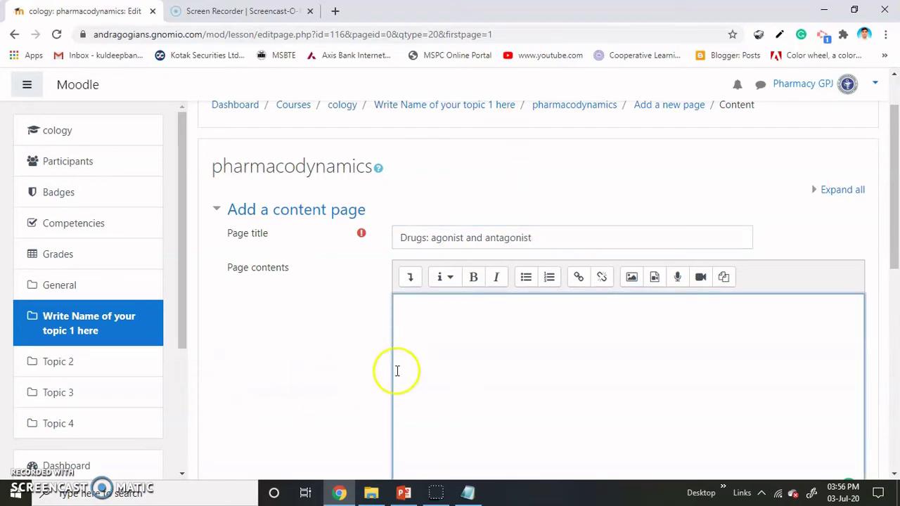
text(Pharmacology the term agonist-antagonist or mixed agonist/antagonist is used to refer to a drug which under some conditions behaves as an agonist (a substance that fully activates the receptor that it binds to) while under other conditions, behaves as an antagonist (a substance that binds to a receptor but does not activate and can block the activity of other agonists). Types of mixed agonist/antagonist include receptor ligands that act as agonist for some receptor types and antagonist for others or agonist in some tissues while antagonist in others (also known as selective receptor modulators).)
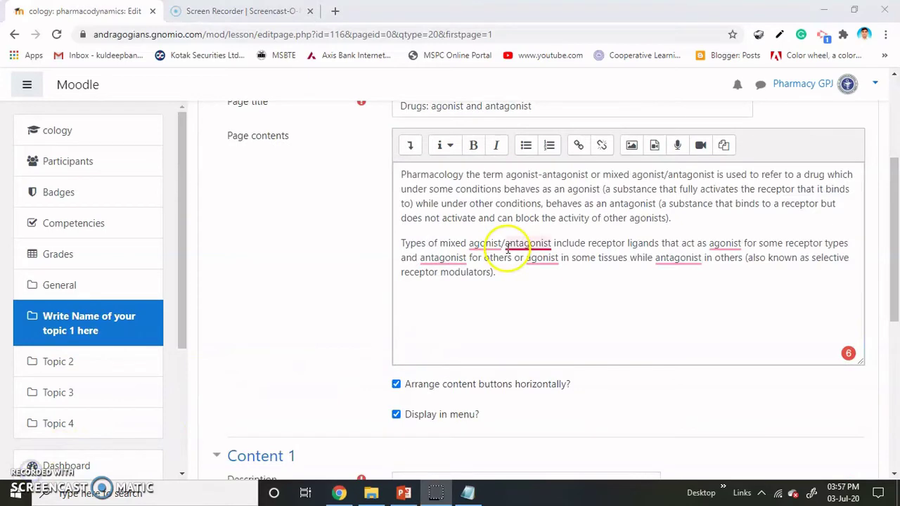
scroll(508, 251, up, 1)
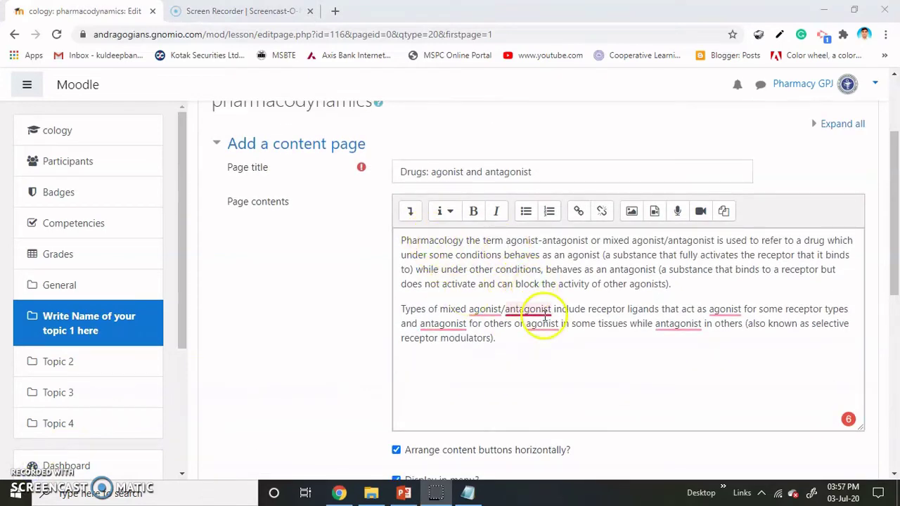
scroll(472, 193, down, 5)
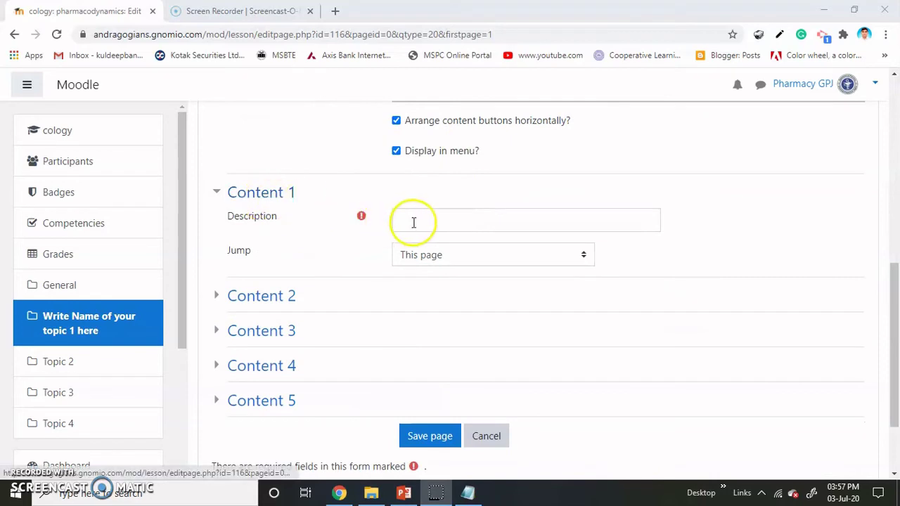
Label Content 1 'Next' with its jump on This page, and save the page
click(422, 222)
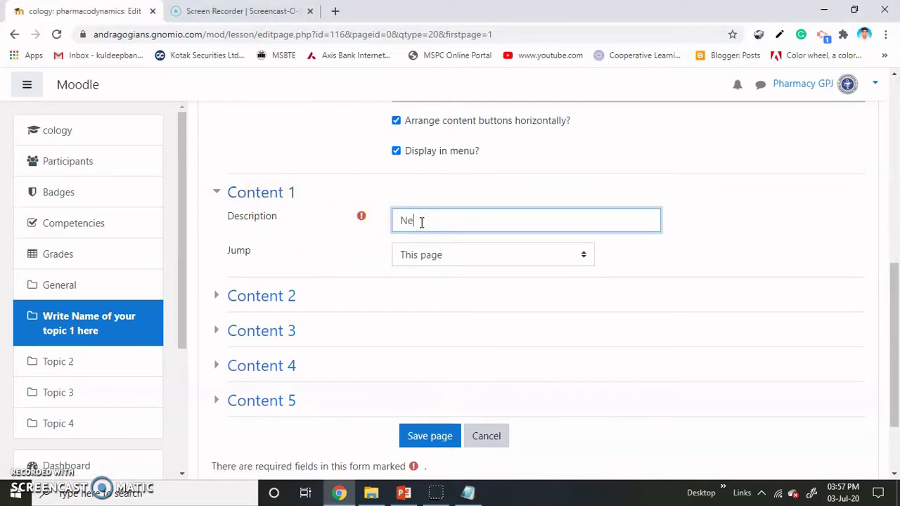
scroll(422, 223, up, 2)
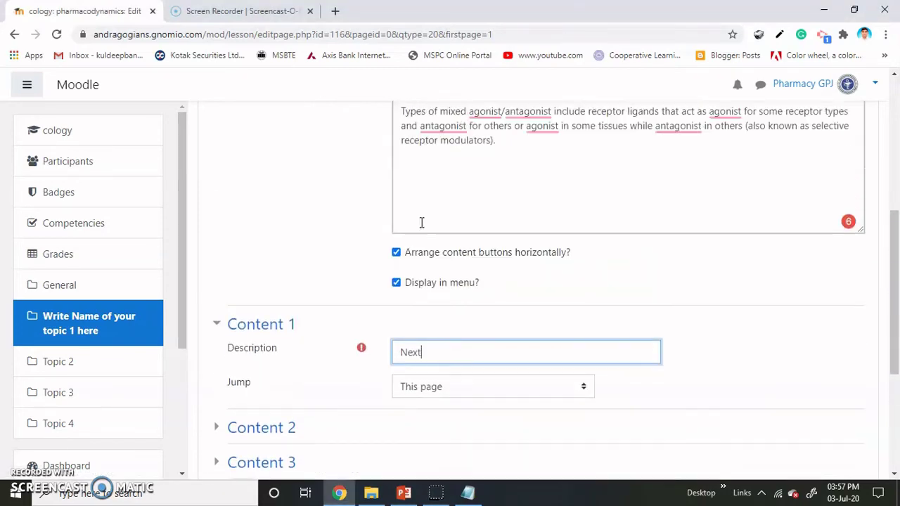
scroll(408, 341, down, 1)
scroll(406, 343, down, 1)
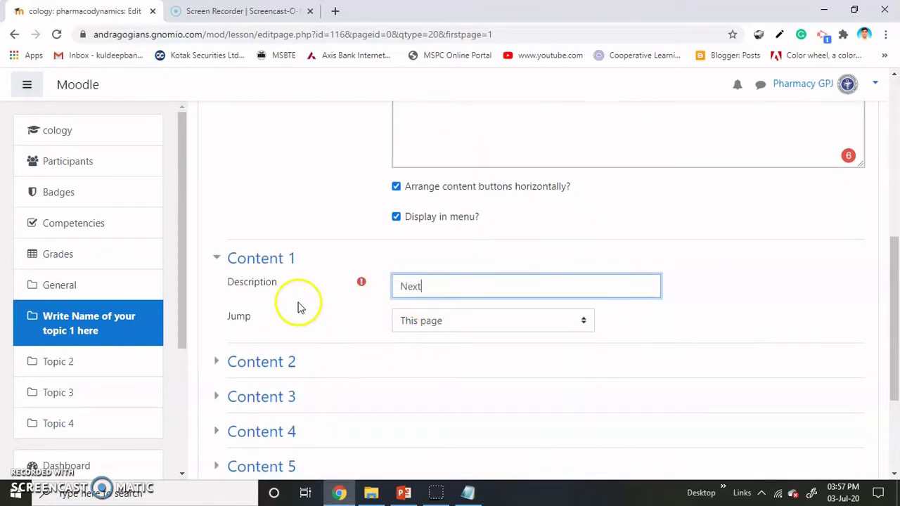
click(363, 310)
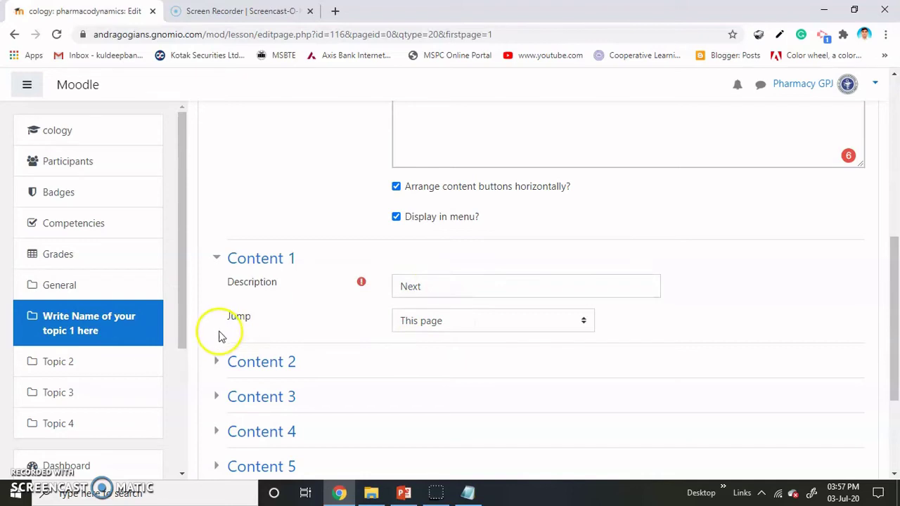
click(505, 325)
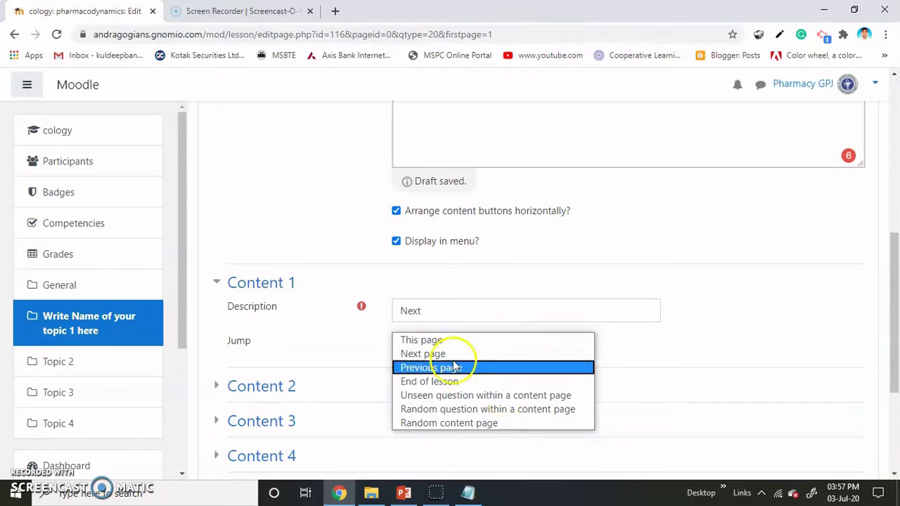
click(334, 360)
scroll(249, 347, down, 2)
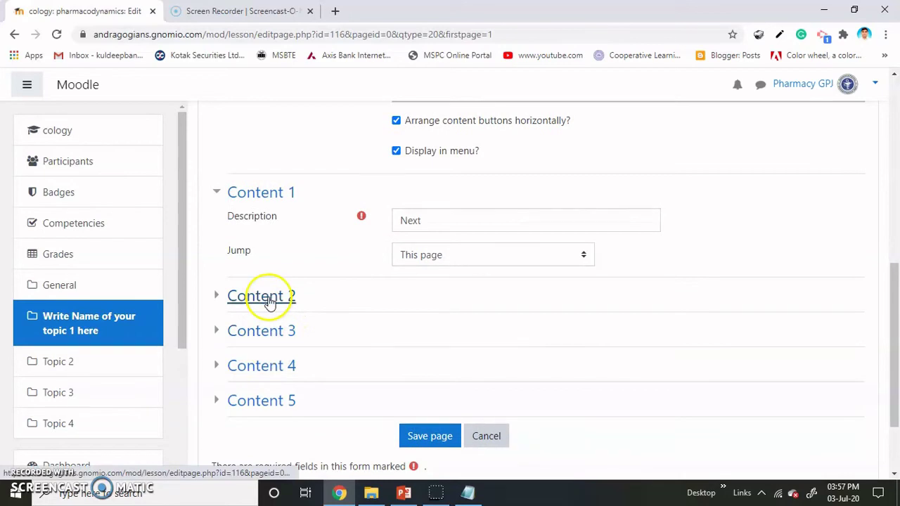
click(442, 438)
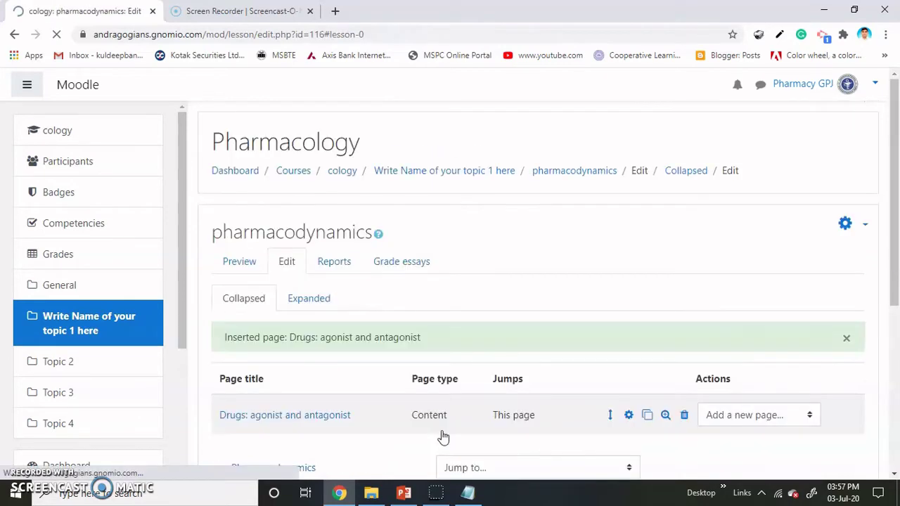
Add a Multichoice question page titled '1 Questions' and write its contents
scroll(436, 401, down, 5)
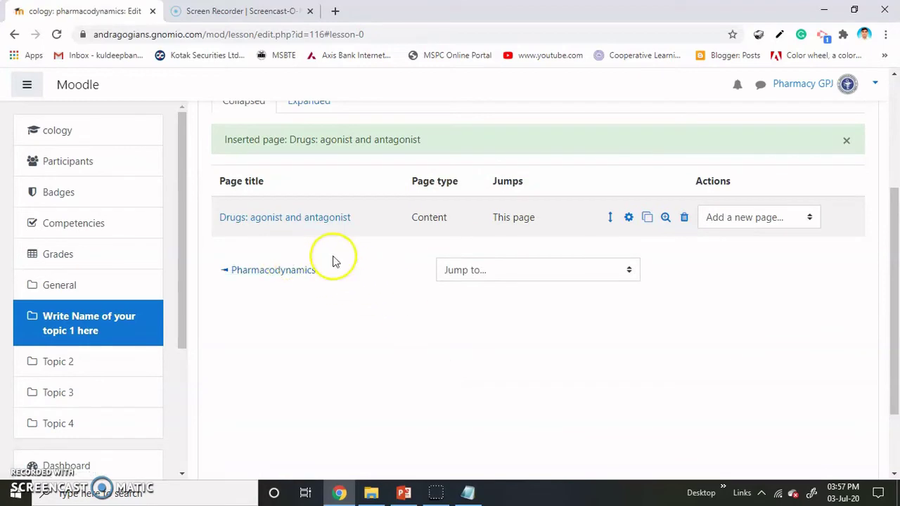
click(737, 225)
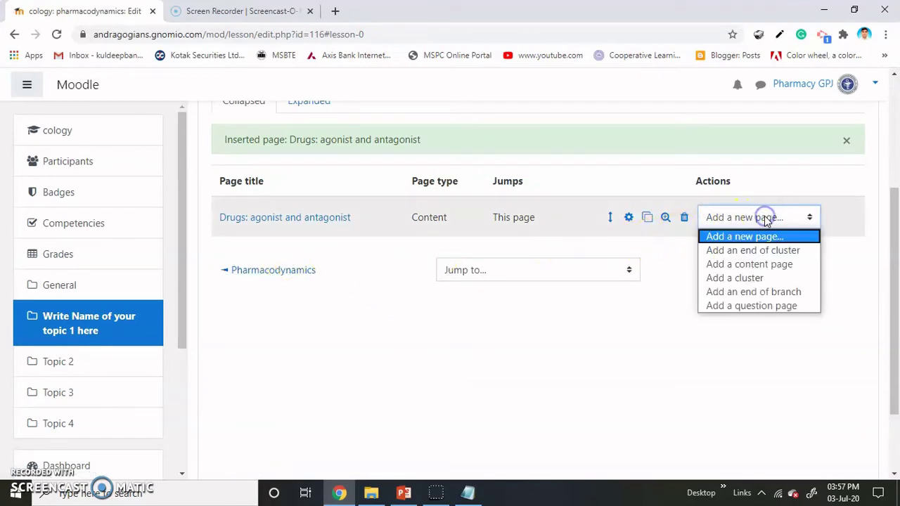
click(773, 306)
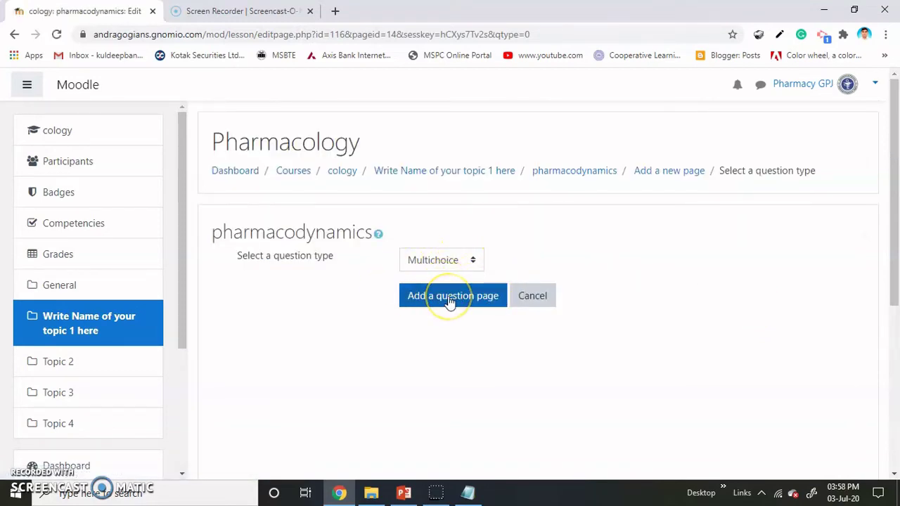
click(450, 296)
scroll(452, 291, down, 1)
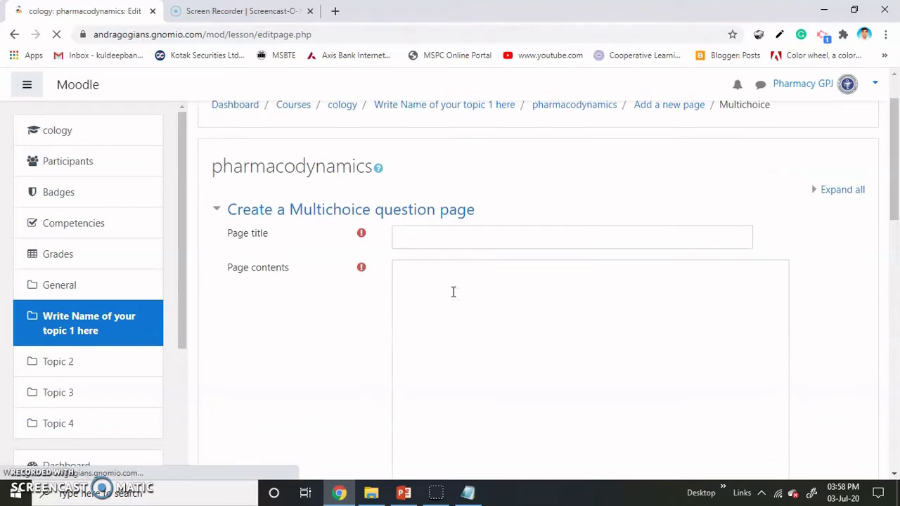
click(436, 240)
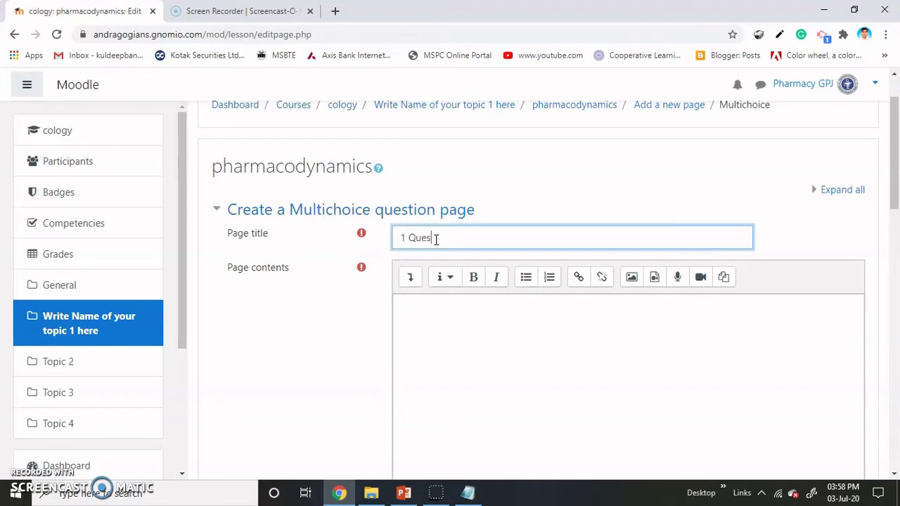
click(442, 334)
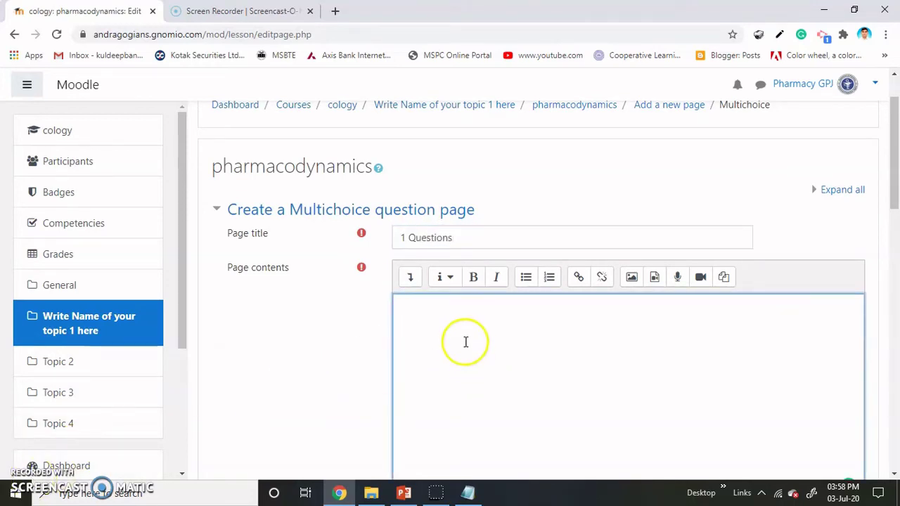
scroll(460, 332, down, 1)
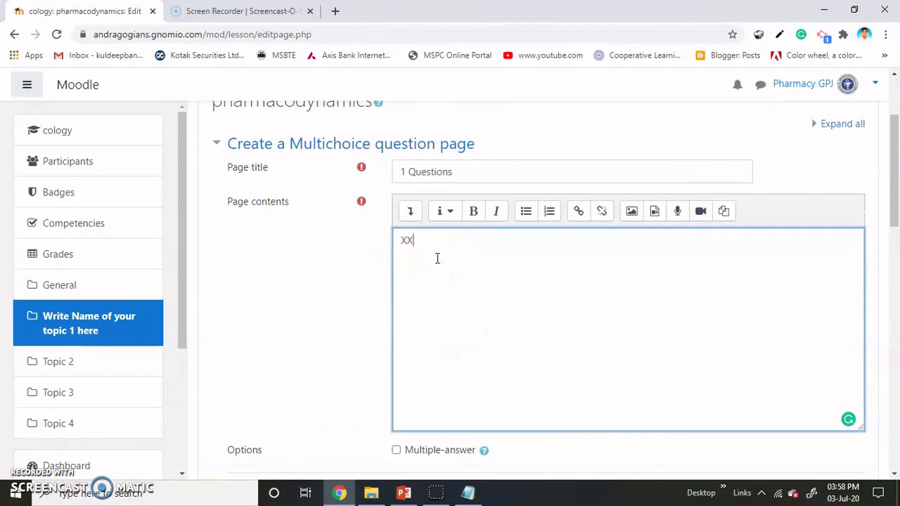
scroll(436, 260, down, 4)
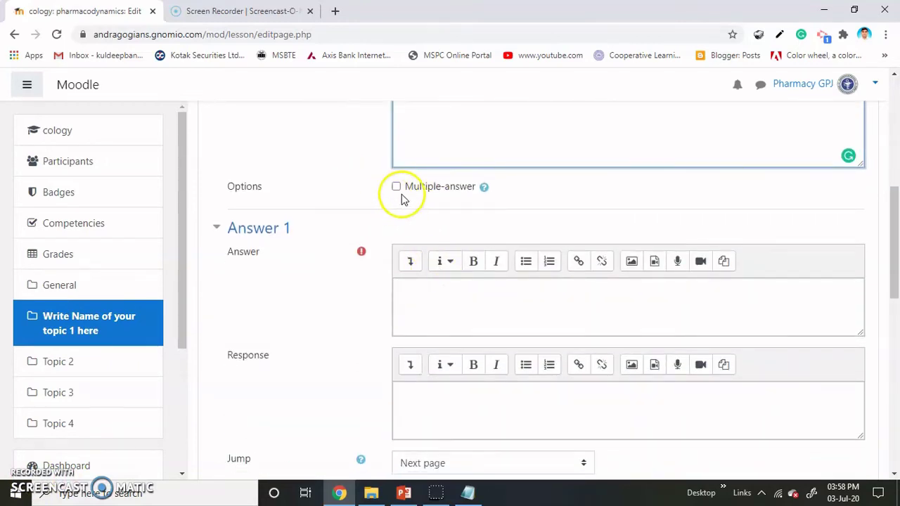
Enter answer A as the correct answer, scoring 1, with its response
click(419, 296)
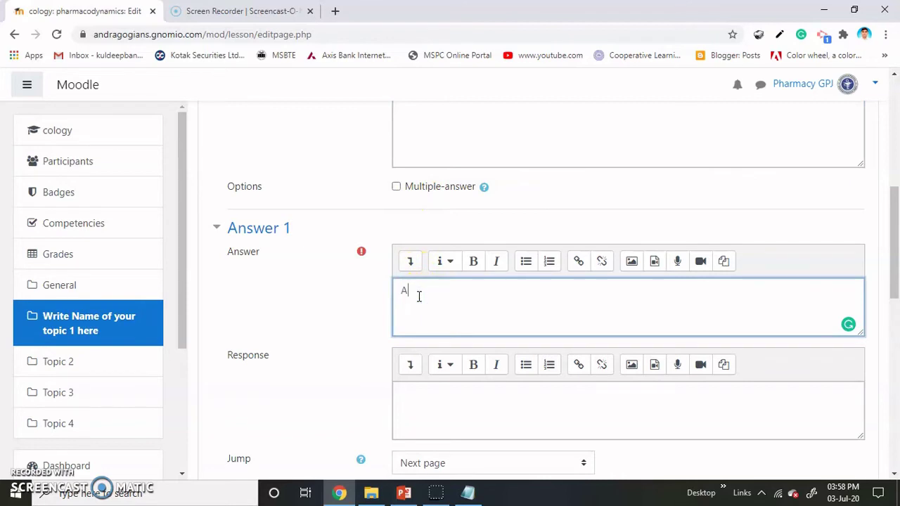
scroll(418, 296, down, 1)
click(431, 344)
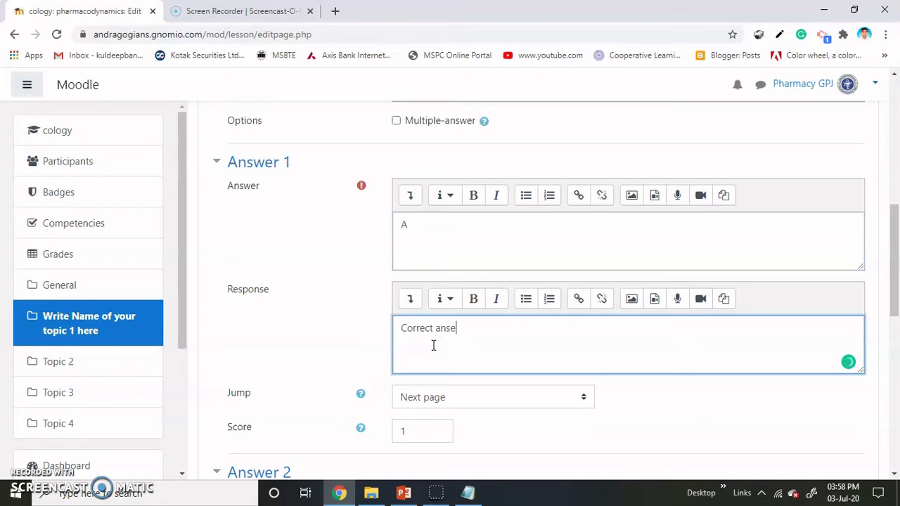
scroll(433, 345, down, 2)
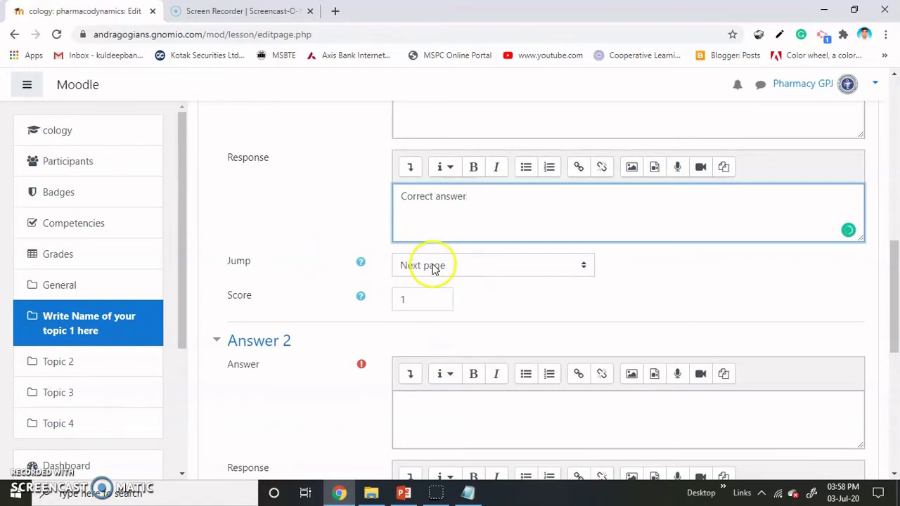
scroll(414, 296, down, 1)
Enter wrong answer B with its response, jumping to Drugs: agonist and antagonist, and save
click(432, 356)
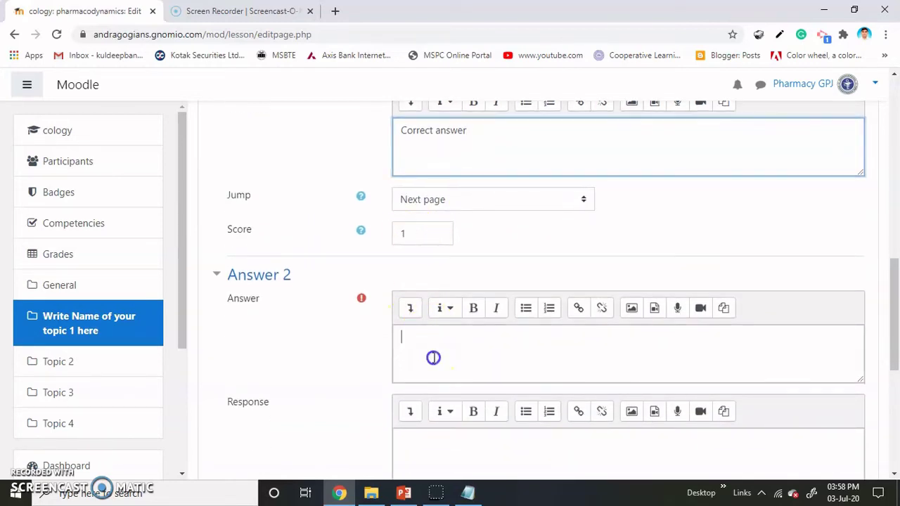
scroll(433, 354, up, 5)
scroll(438, 296, down, 4)
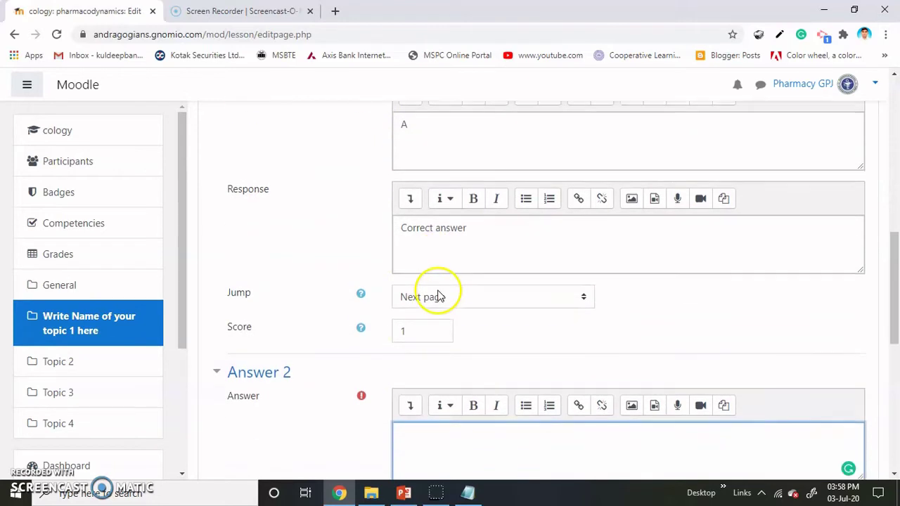
scroll(438, 292, down, 3)
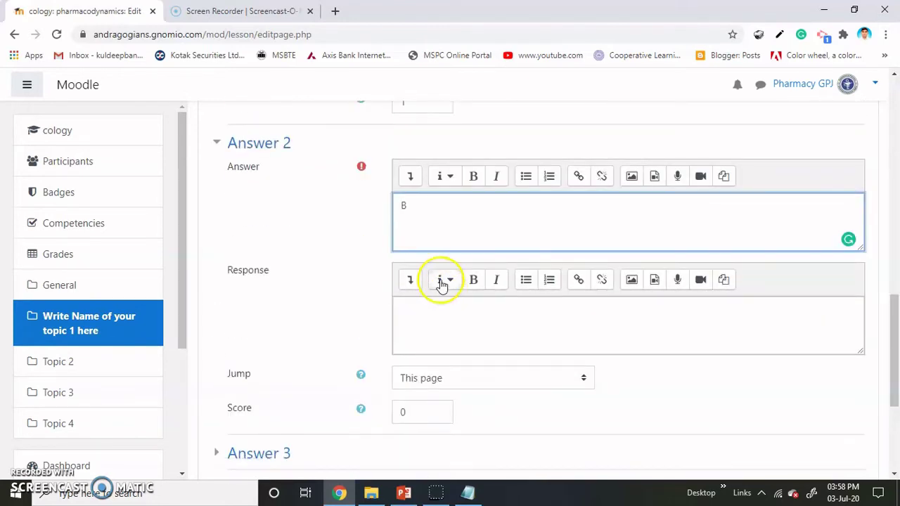
click(421, 315)
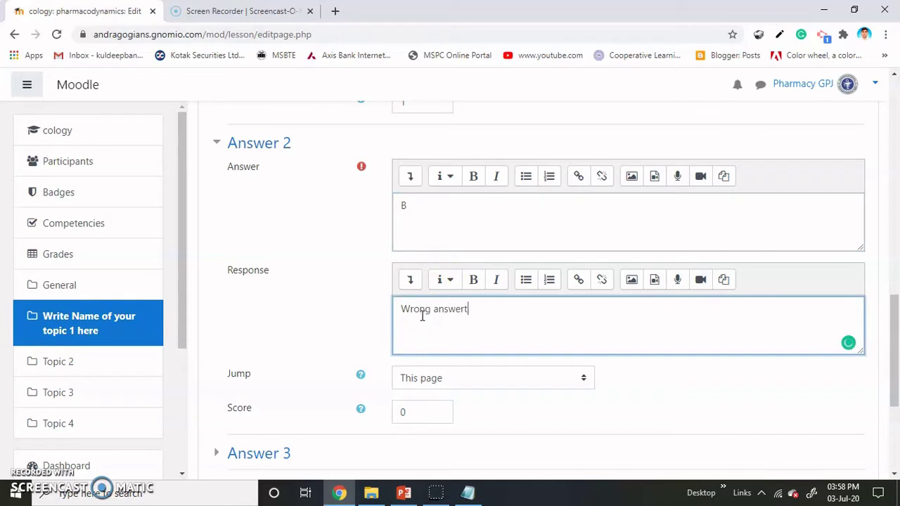
click(487, 378)
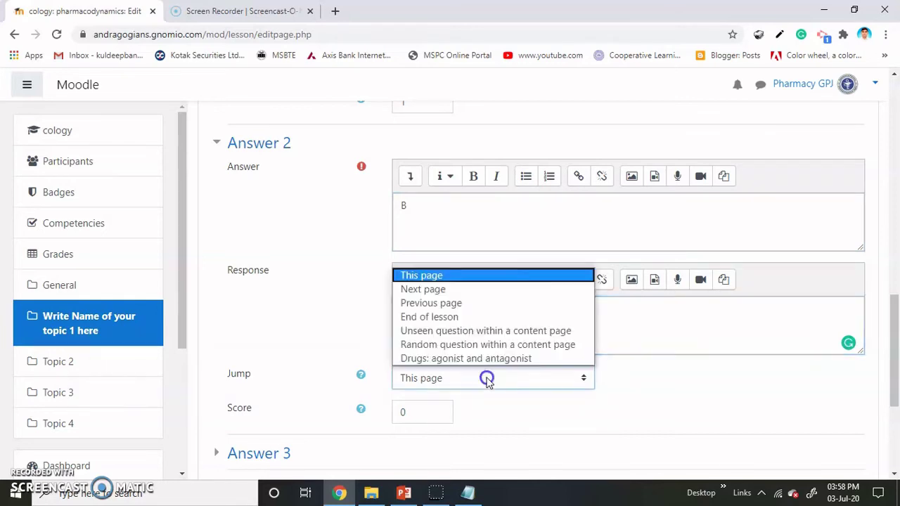
click(473, 359)
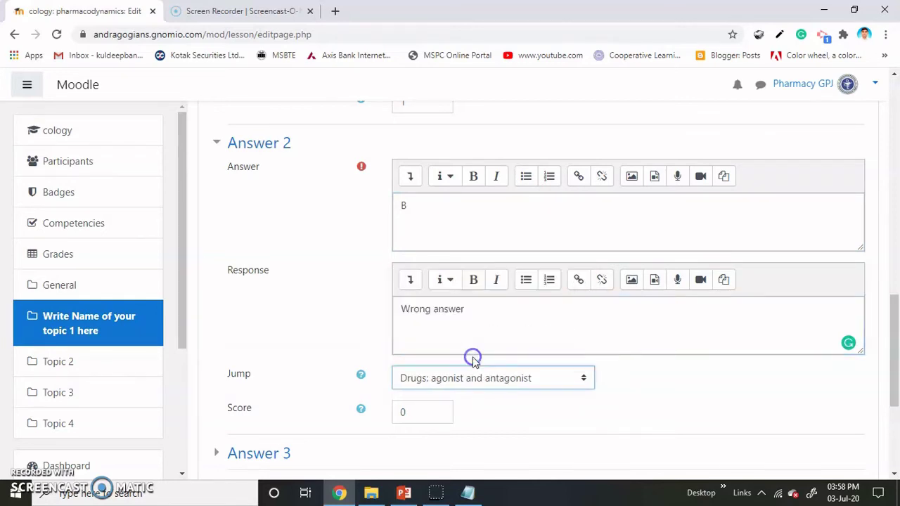
scroll(450, 412, down, 2)
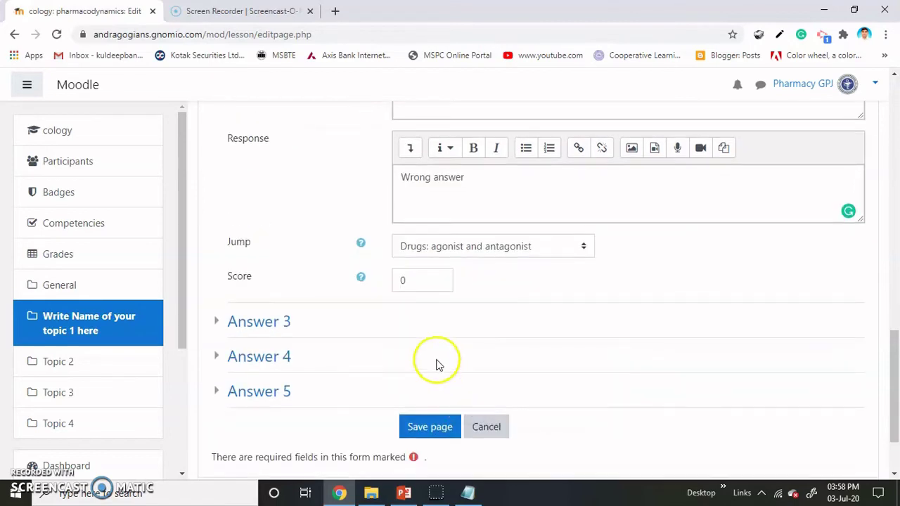
click(445, 432)
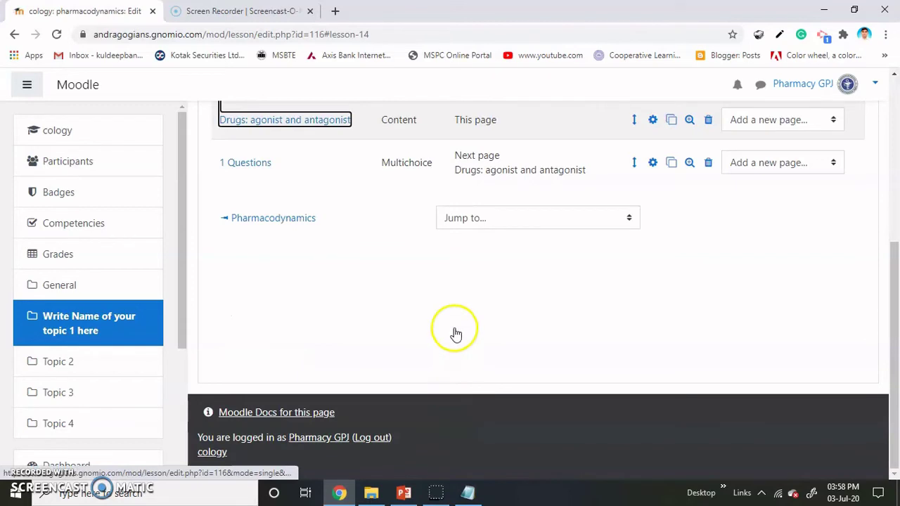
Make the Drugs: agonist and antagonist page's Next button jump to 1 Questions and save it
scroll(406, 222, up, 1)
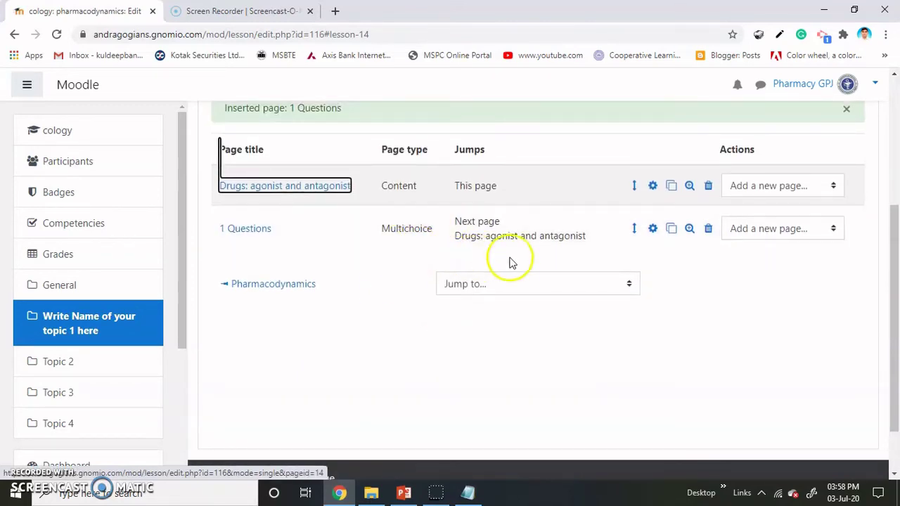
click(654, 187)
scroll(548, 236, down, 5)
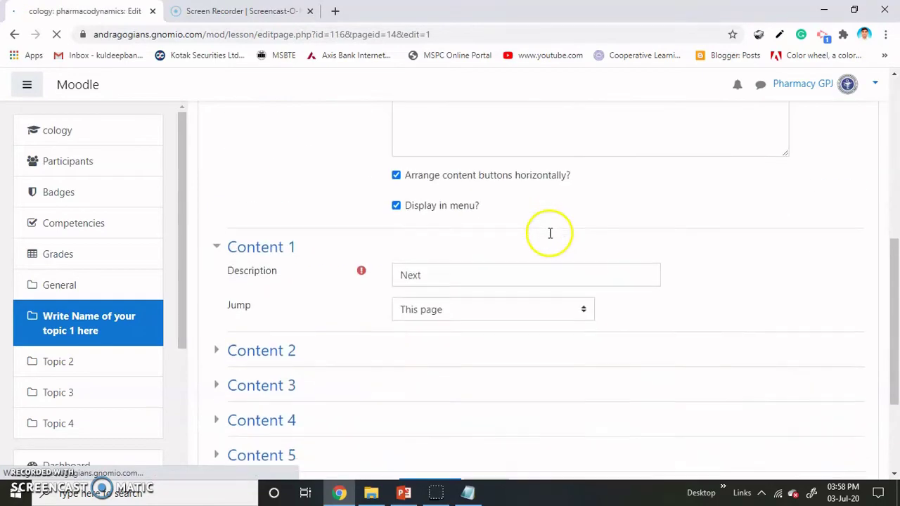
scroll(441, 203, down, 2)
scroll(440, 203, up, 1)
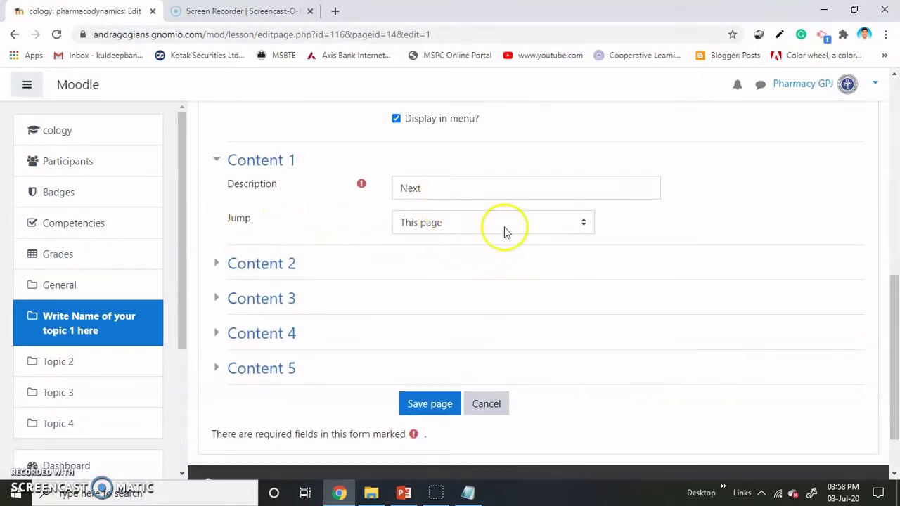
click(504, 224)
click(458, 357)
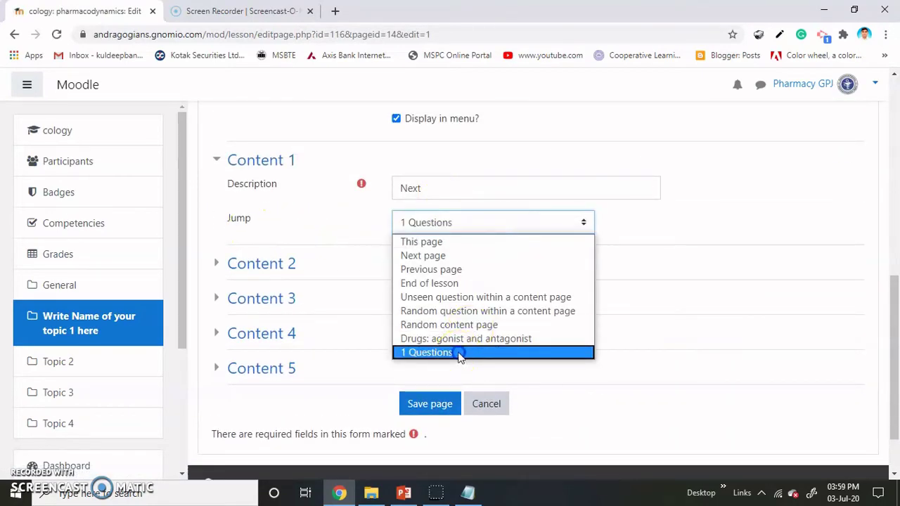
click(433, 406)
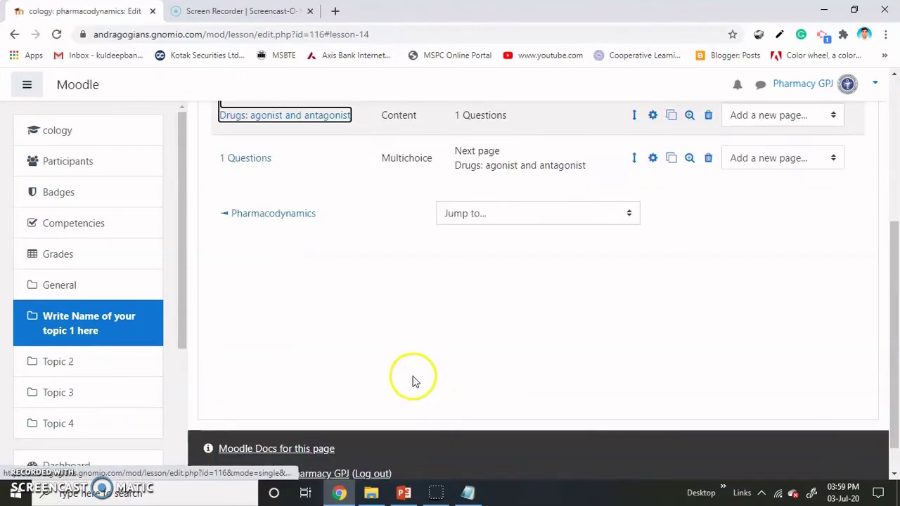
Add a new content page after 1 Questions
scroll(362, 327, up, 2)
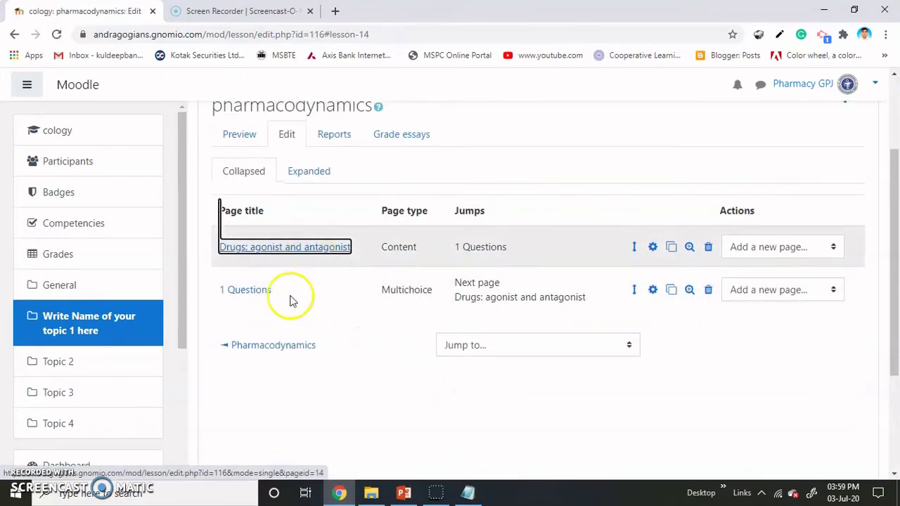
click(776, 291)
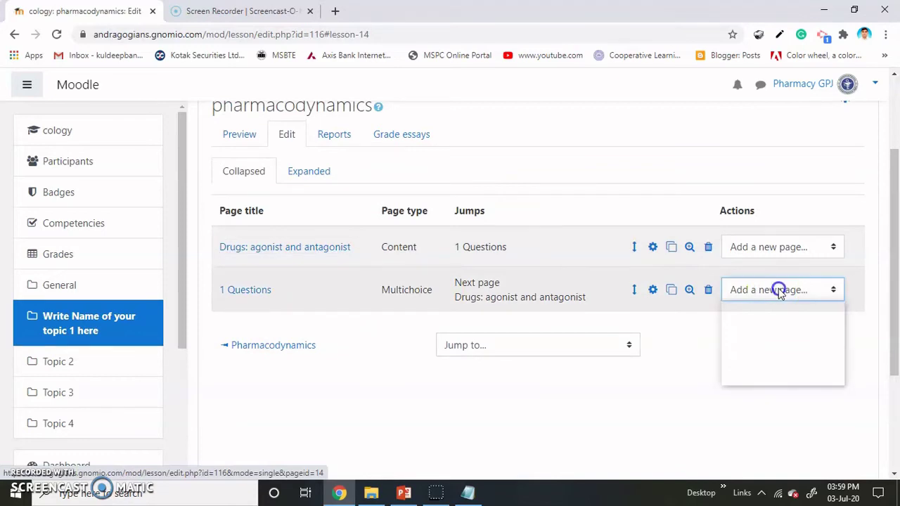
click(773, 341)
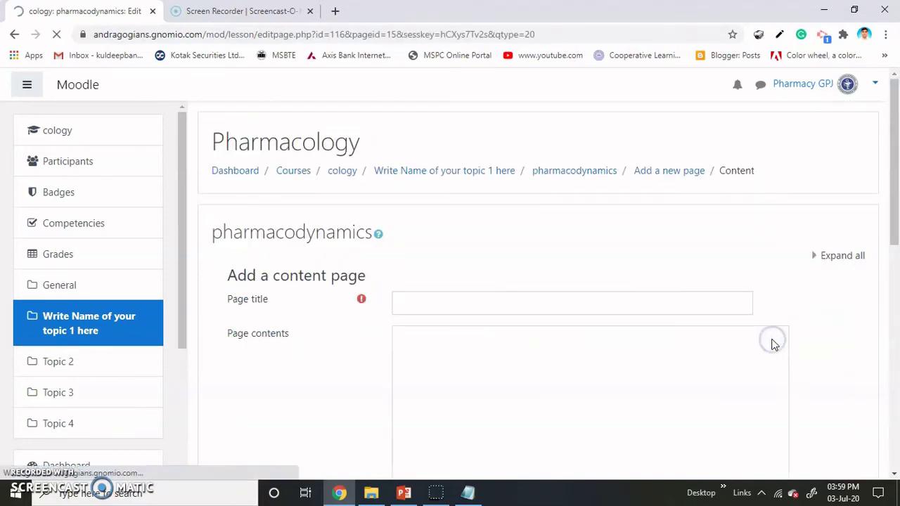
Title the page Receptors and insert the Receptor types video link into its contents
click(436, 307)
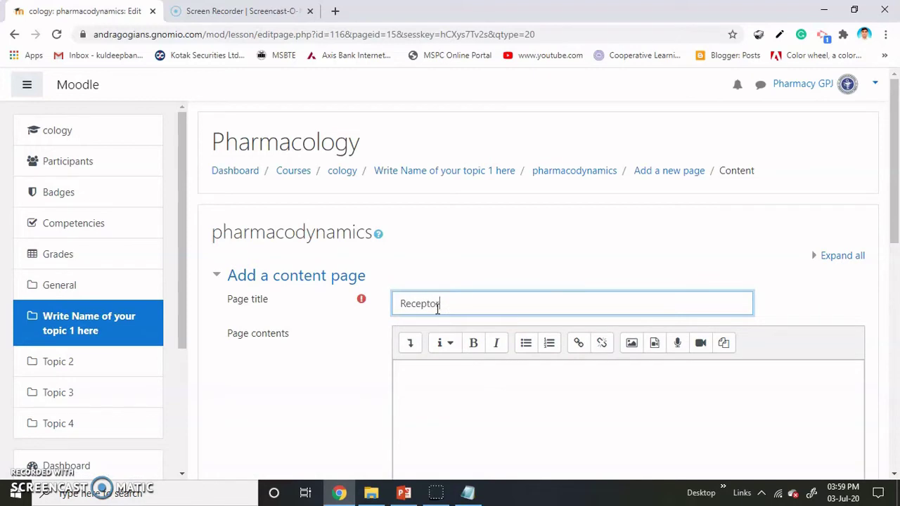
click(655, 343)
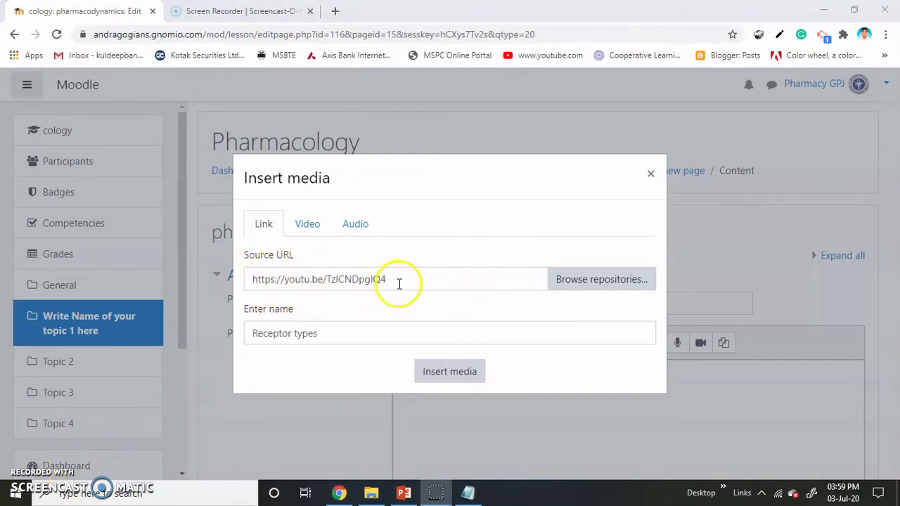
click(448, 372)
scroll(450, 372, down, 5)
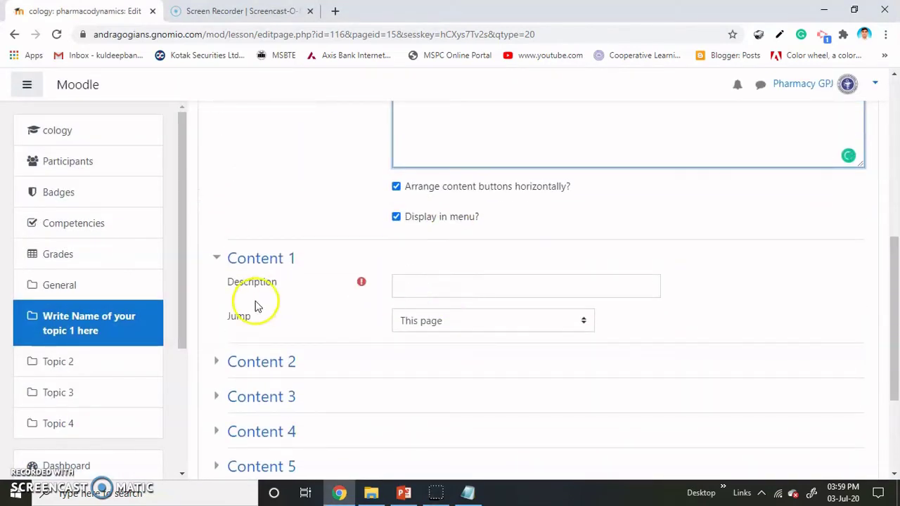
Label Content 1 'Next', keep its jump on This page, and save the page
click(422, 287)
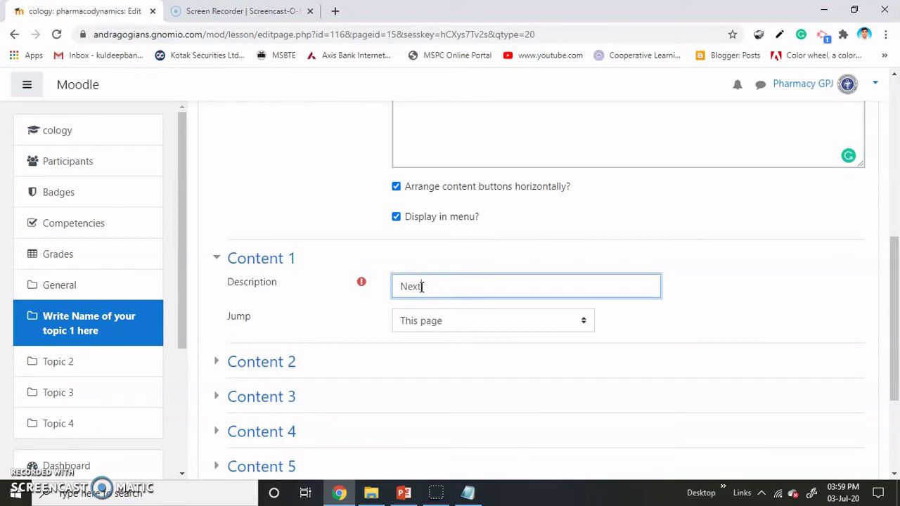
click(361, 317)
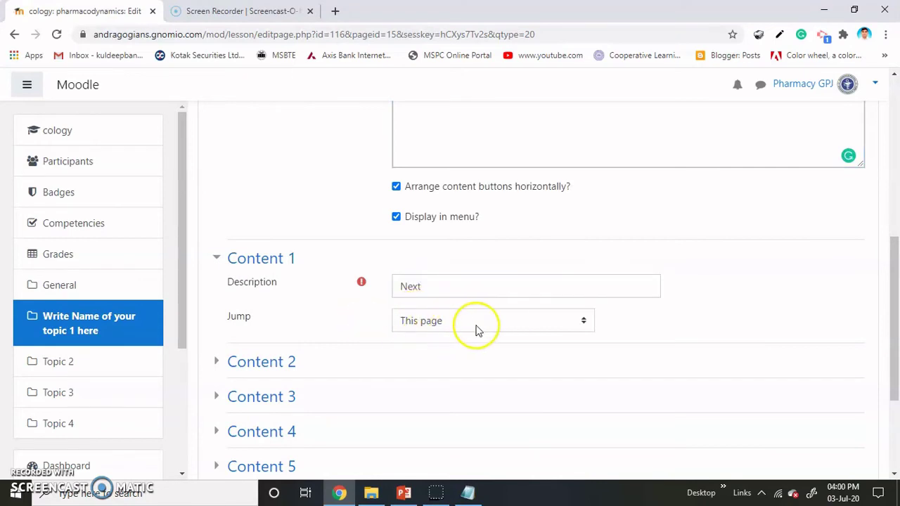
scroll(473, 330, down, 1)
click(432, 341)
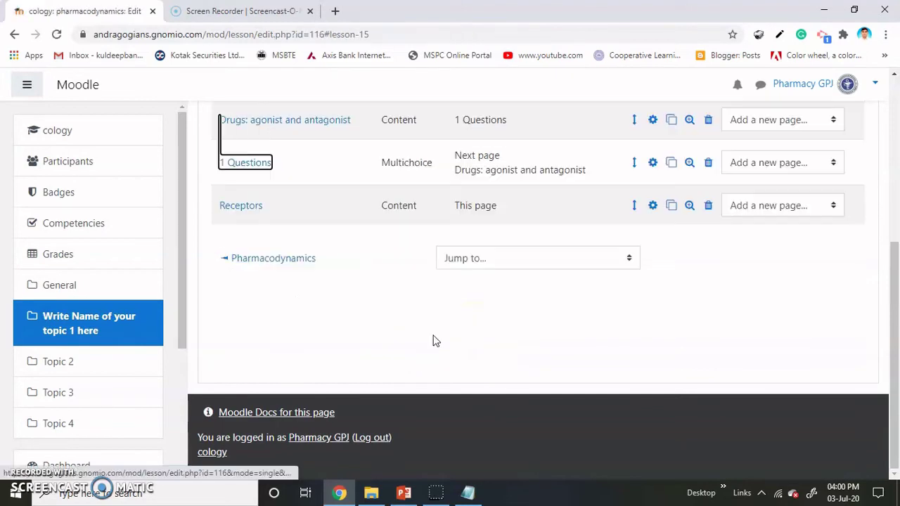
Add a Multichoice question page after Receptors
click(808, 213)
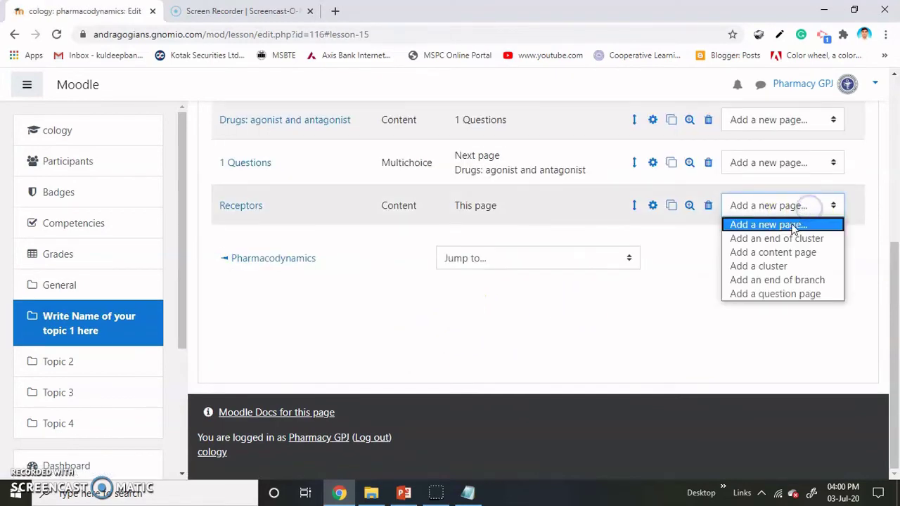
click(792, 296)
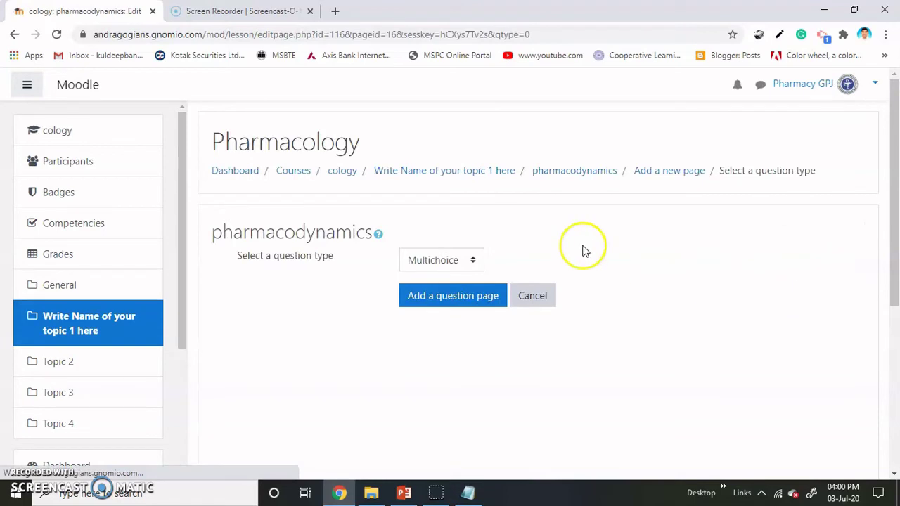
click(461, 266)
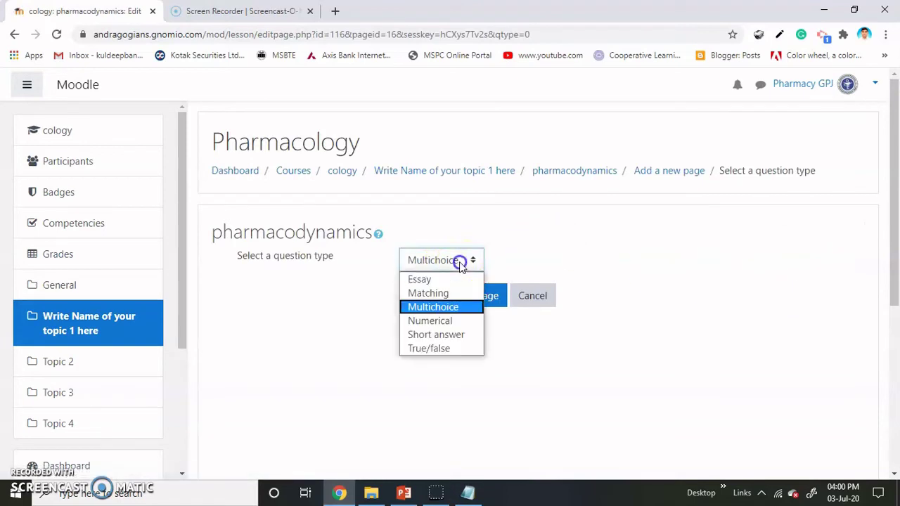
click(455, 303)
click(454, 264)
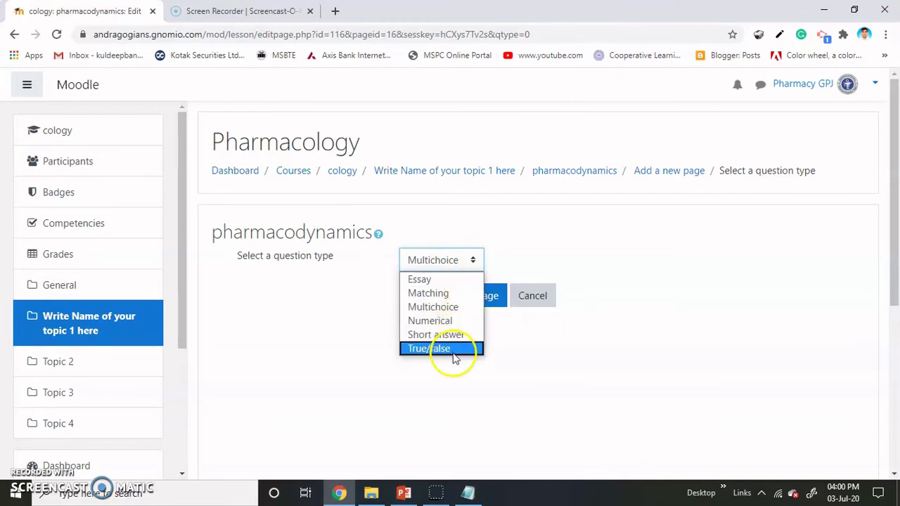
click(427, 307)
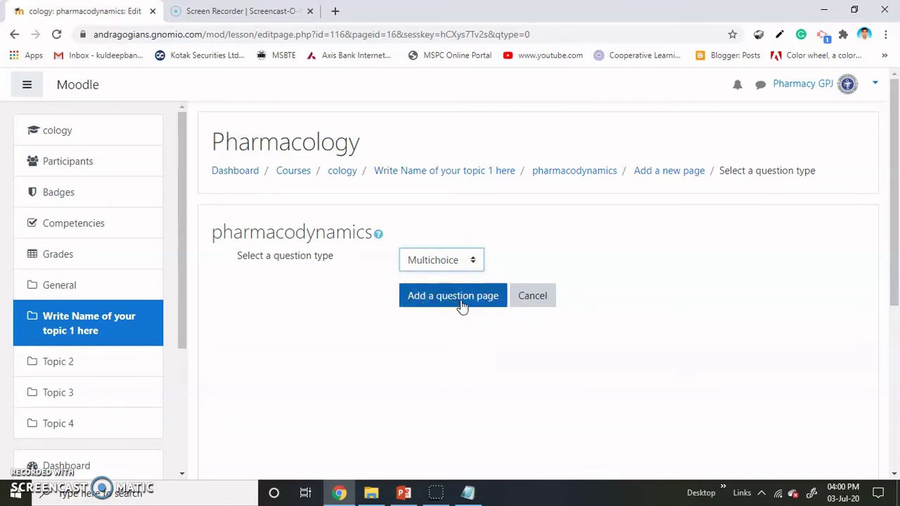
click(462, 305)
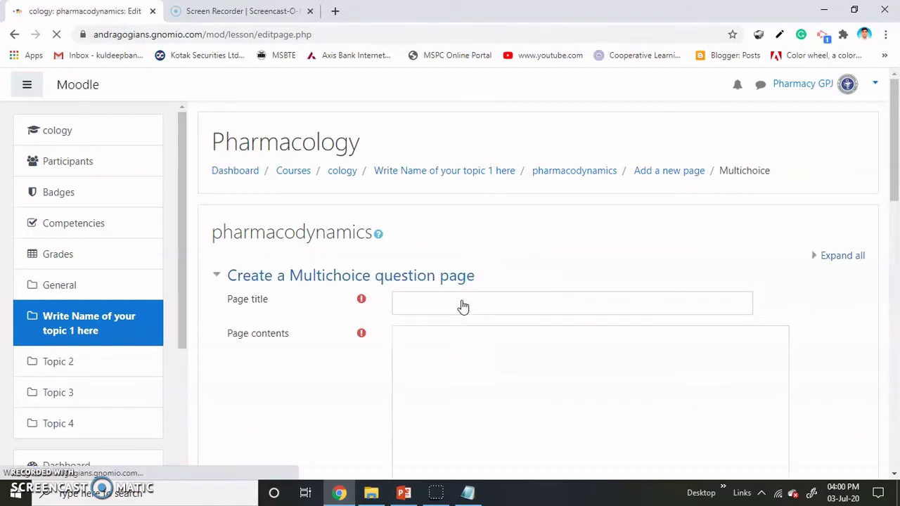
Work down the 2 Question form's title, contents and four receptor-type answers with their scores
scroll(450, 295, down, 2)
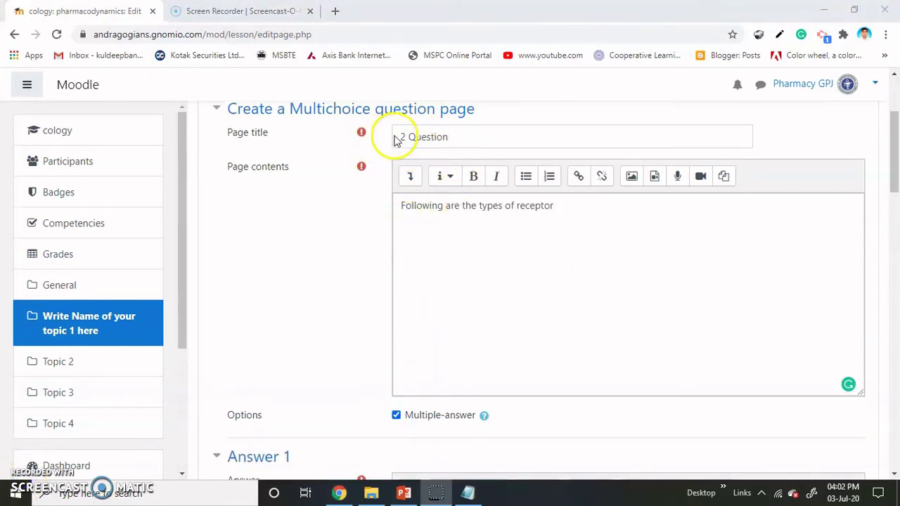
scroll(518, 237, down, 1)
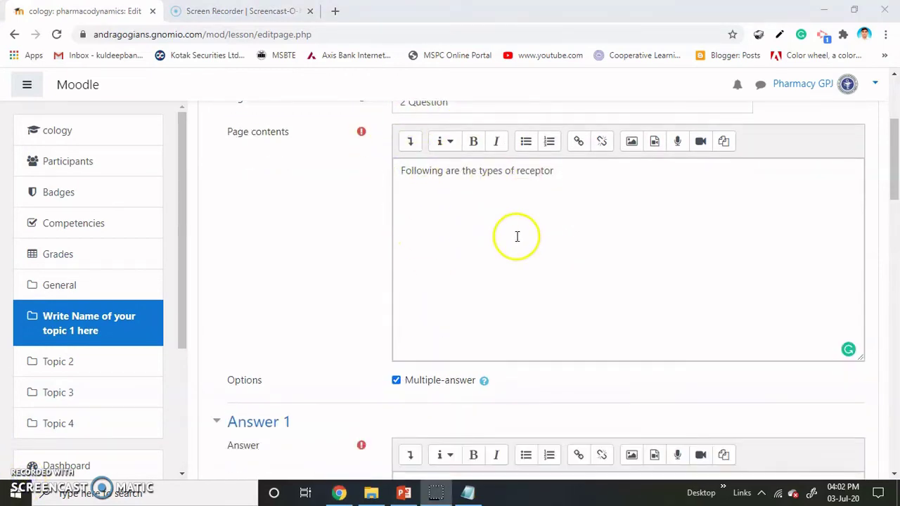
scroll(517, 237, down, 3)
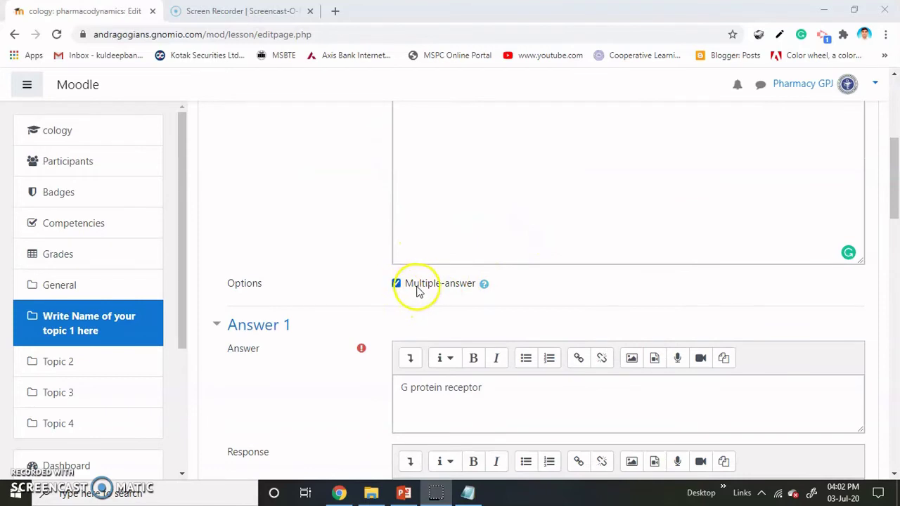
scroll(468, 293, down, 4)
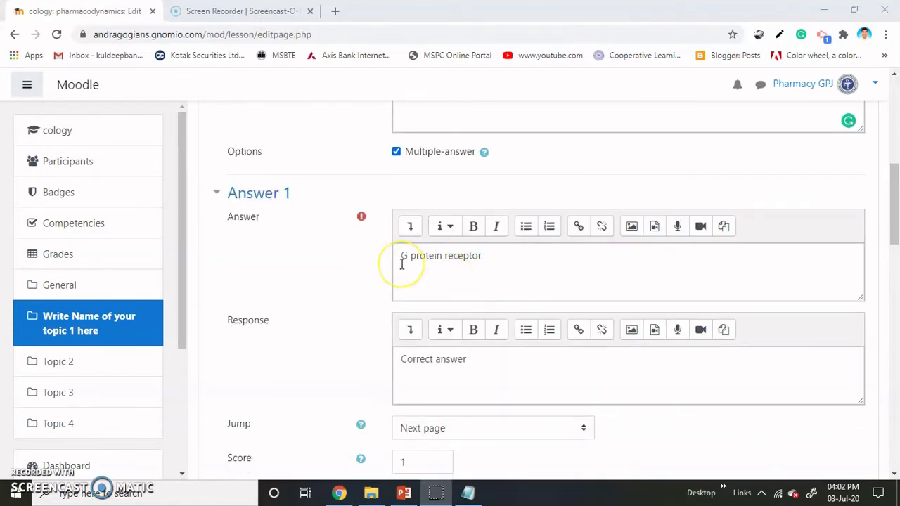
scroll(504, 265, down, 2)
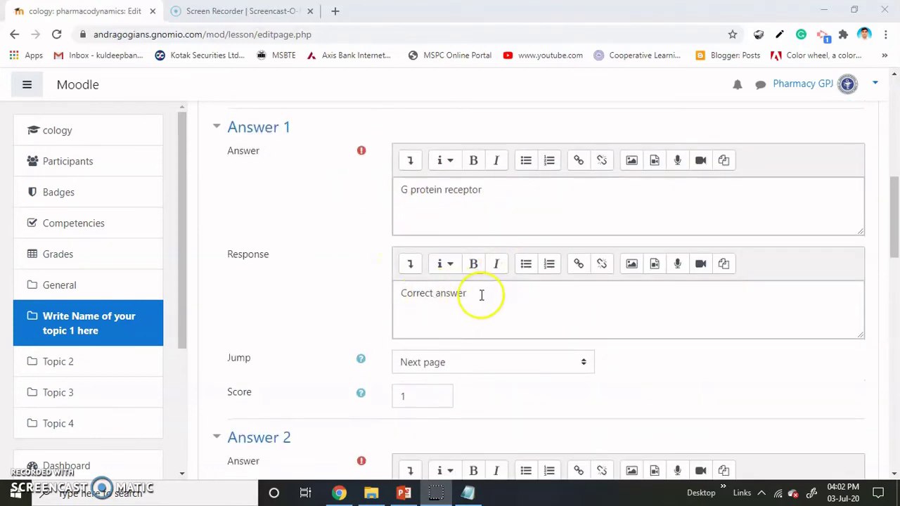
scroll(481, 298, down, 2)
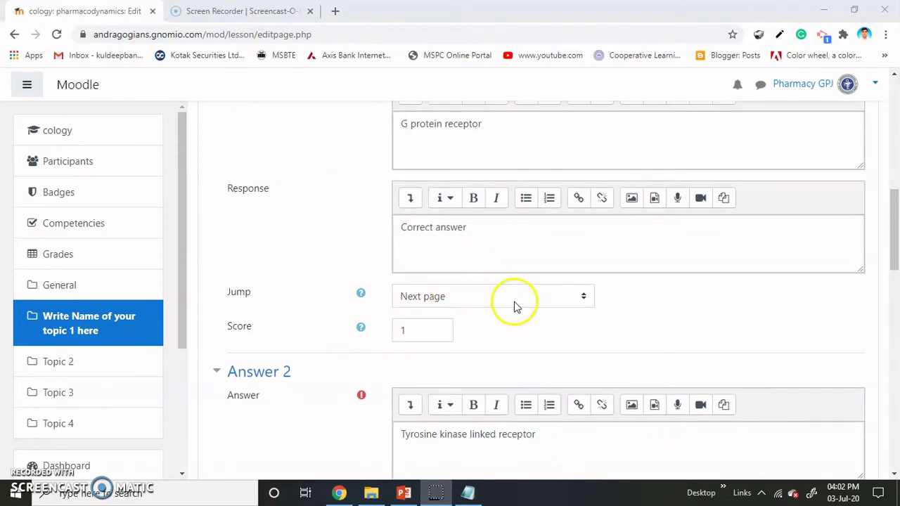
scroll(514, 306, down, 2)
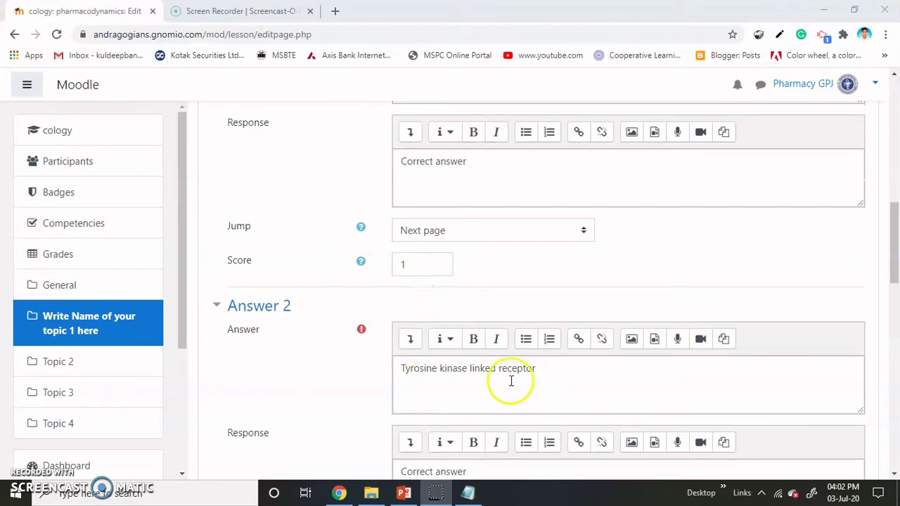
scroll(536, 380, down, 1)
scroll(537, 378, down, 3)
scroll(474, 357, down, 4)
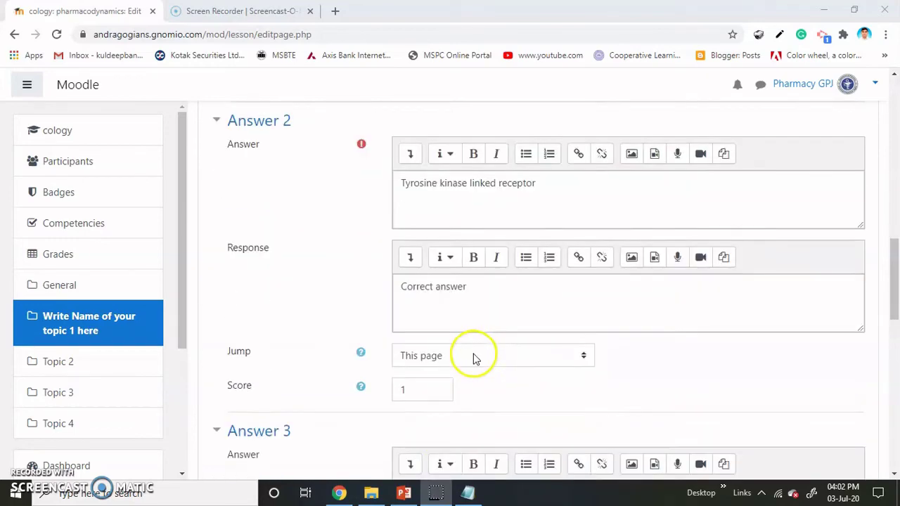
scroll(415, 322, down, 2)
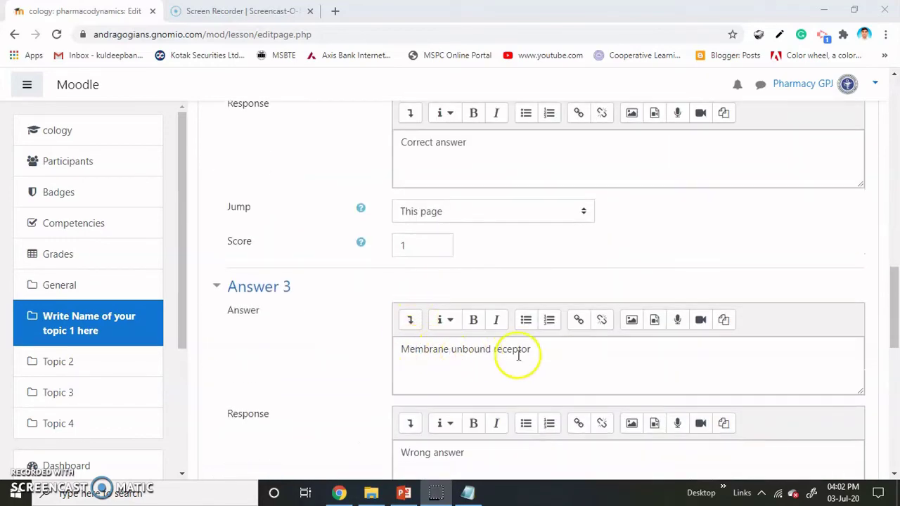
scroll(534, 357, down, 3)
scroll(492, 348, down, 1)
scroll(456, 355, down, 2)
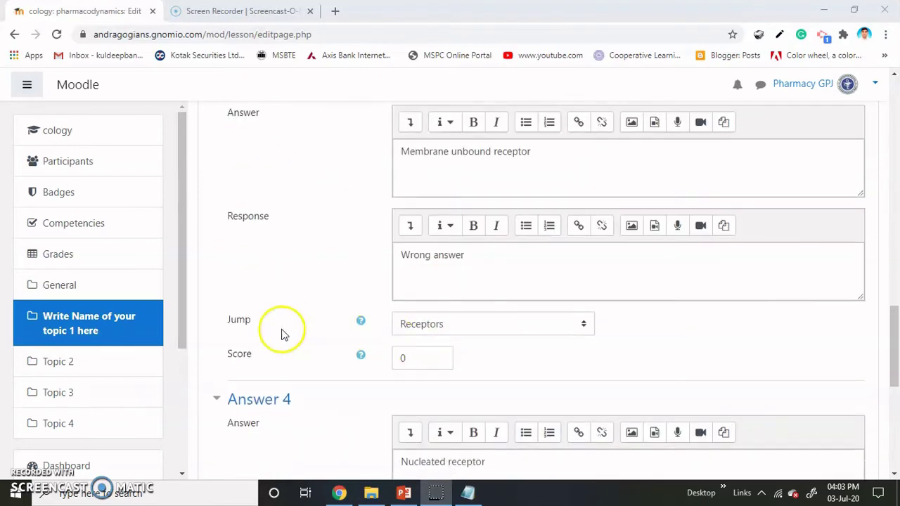
Send the third answer's jump back to Receptors and save the 2 Question page
click(512, 332)
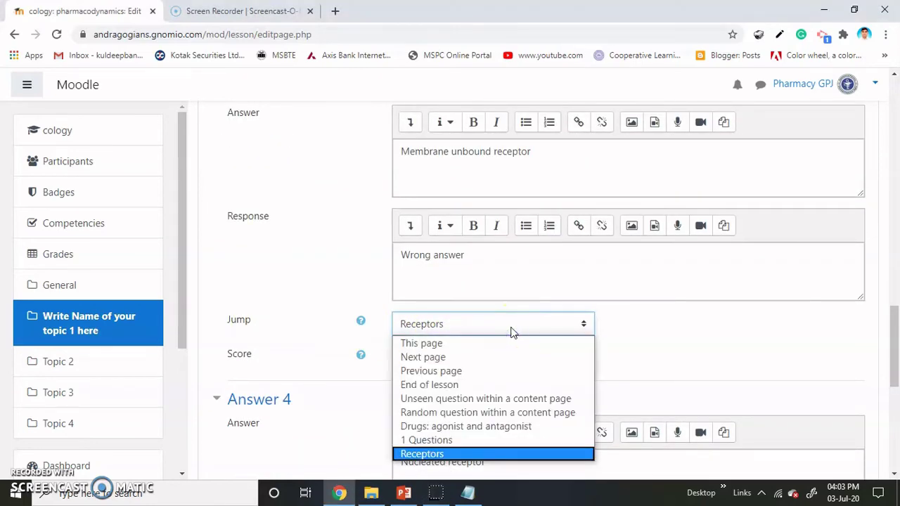
click(518, 455)
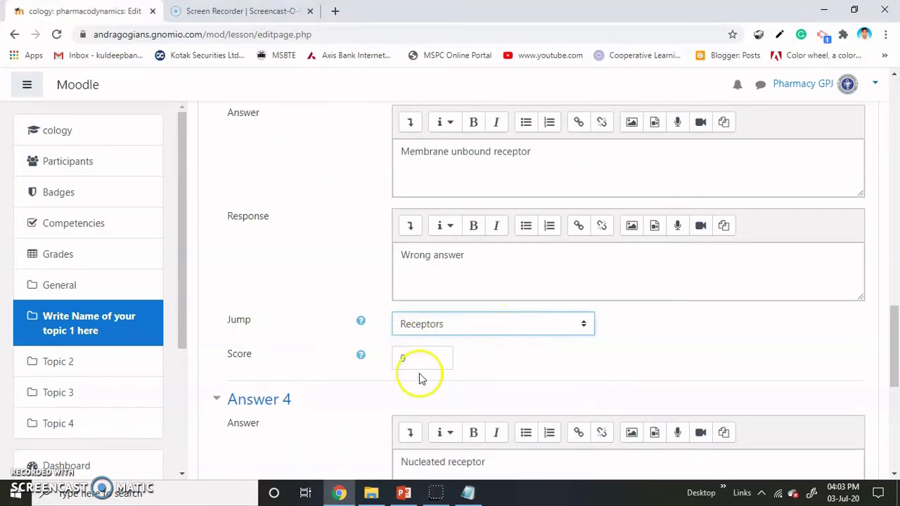
scroll(411, 362, down, 3)
scroll(409, 349, down, 2)
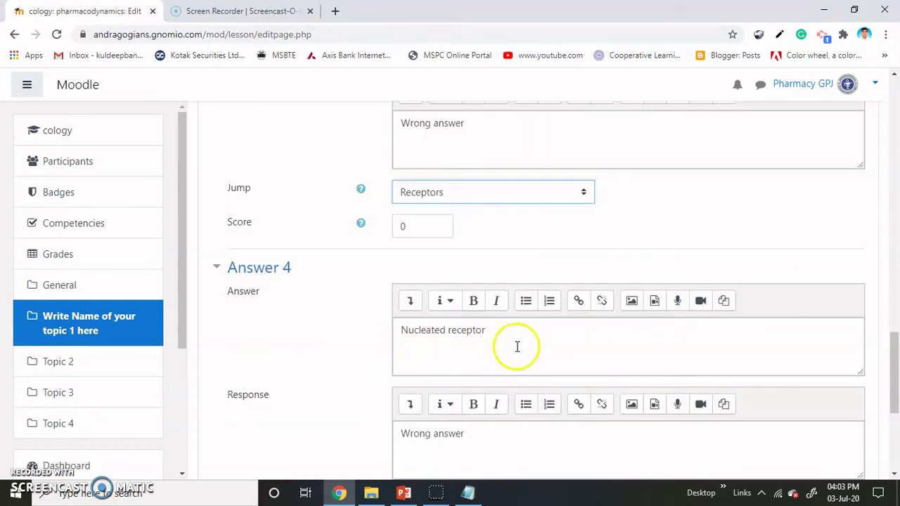
scroll(485, 331, down, 1)
scroll(450, 318, down, 1)
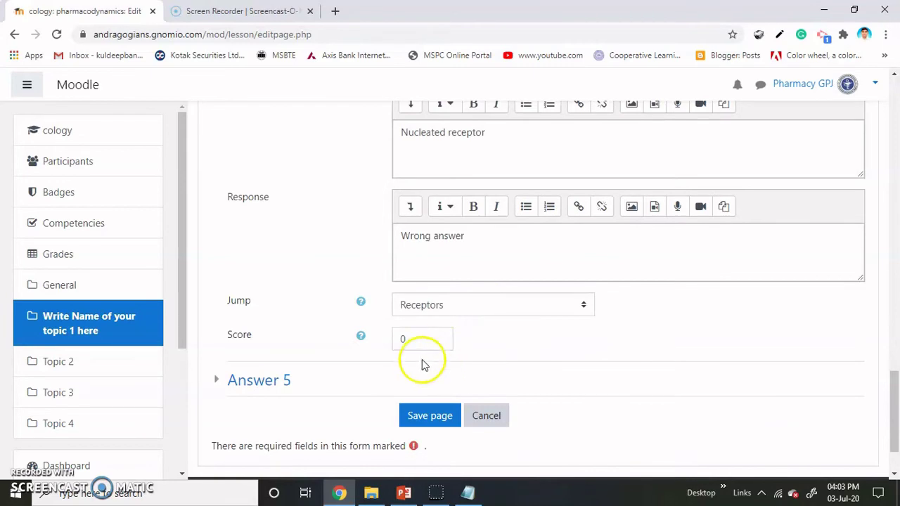
click(430, 417)
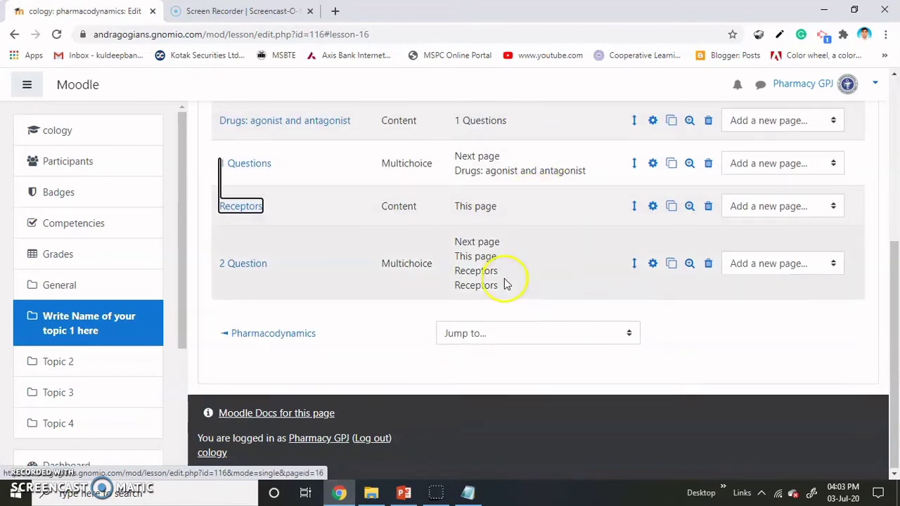
Check the new 2 Question row in the lesson table, then open the Receptors page for editing
scroll(509, 281, up, 1)
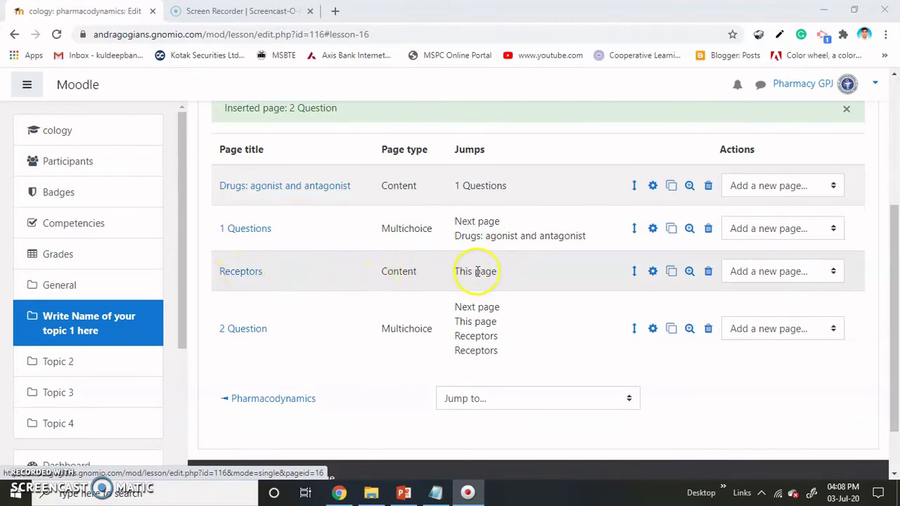
click(653, 273)
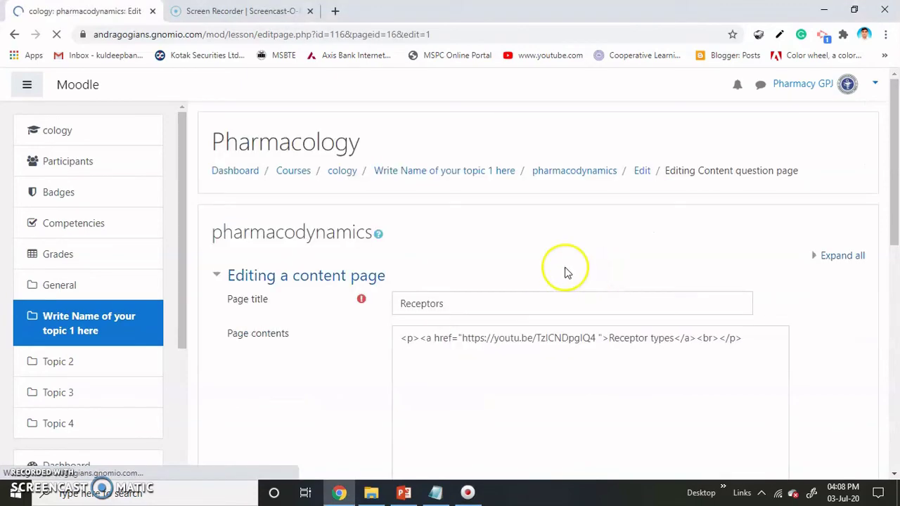
Point the Receptors page's Content 1 Next button to 2 Question
scroll(521, 248, down, 10)
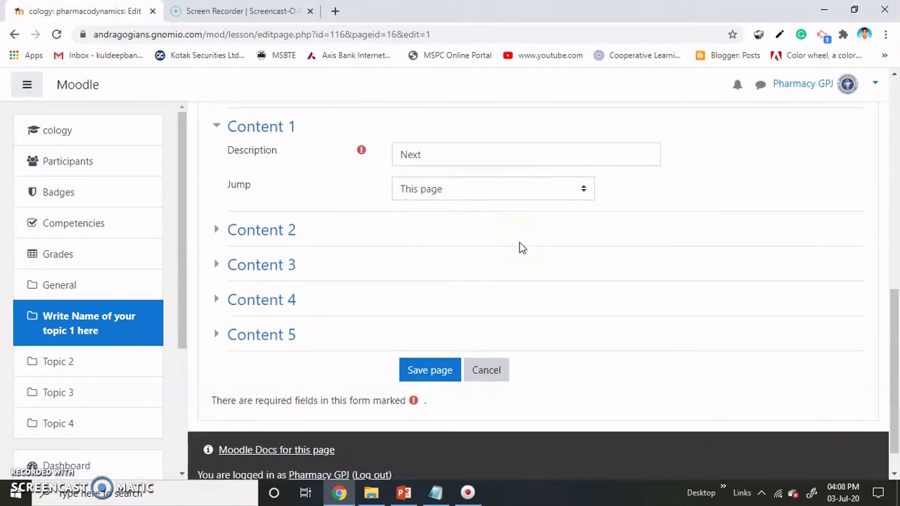
scroll(520, 248, up, 2)
scroll(478, 211, up, 1)
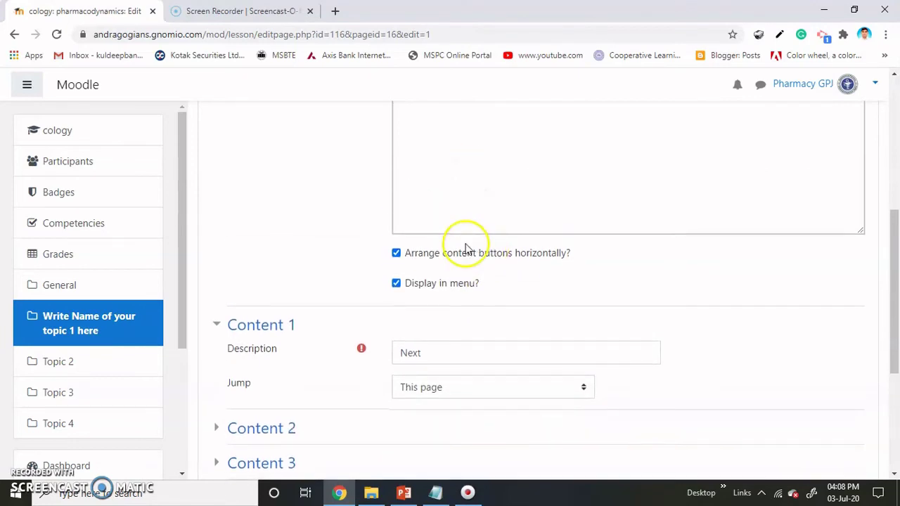
scroll(468, 232, up, 2)
scroll(474, 240, down, 2)
click(494, 356)
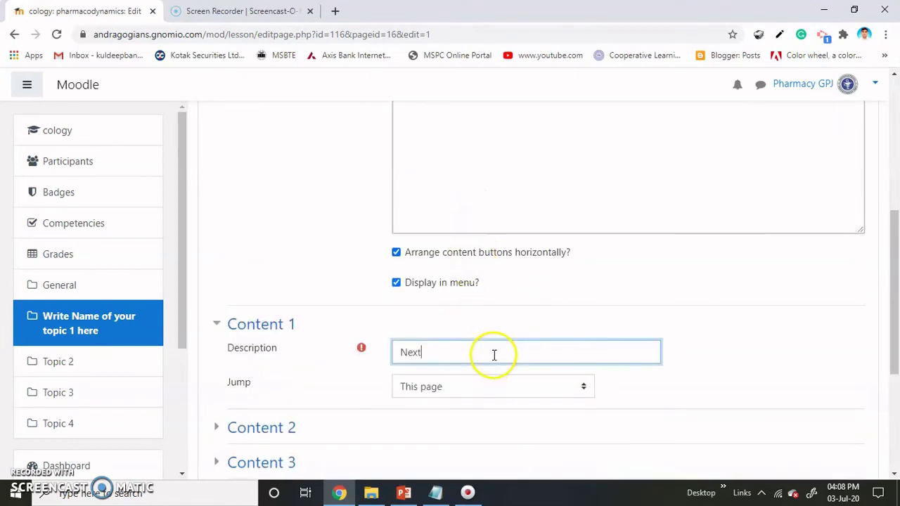
click(502, 391)
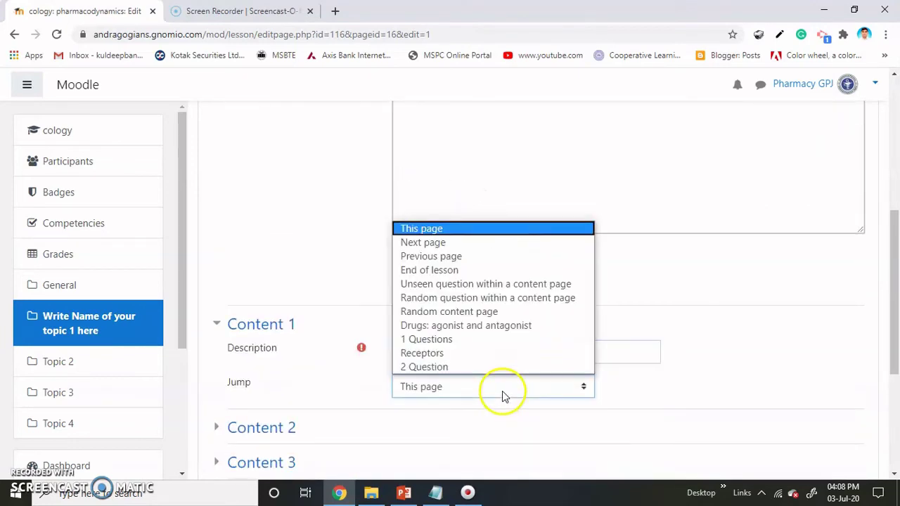
click(461, 366)
Save the Receptors page and start adding a content page after 2 Question
scroll(461, 370, down, 1)
scroll(460, 365, down, 2)
click(452, 337)
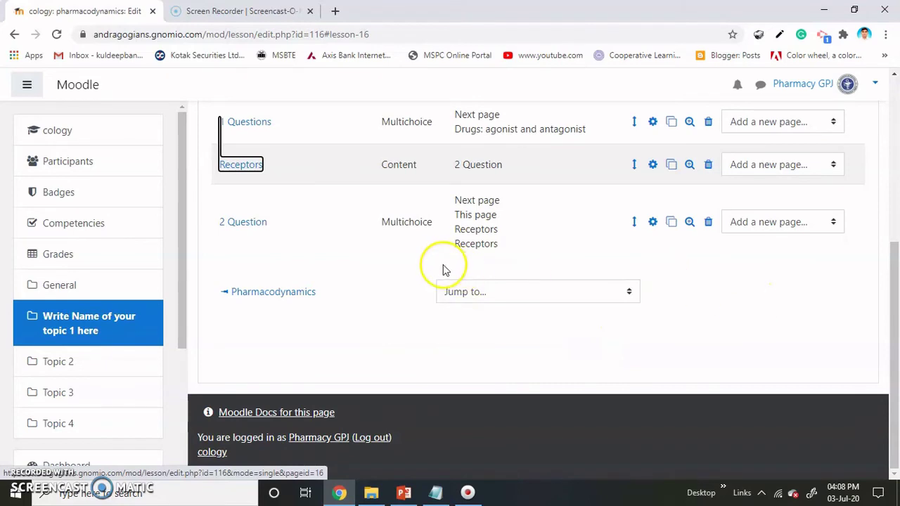
click(807, 225)
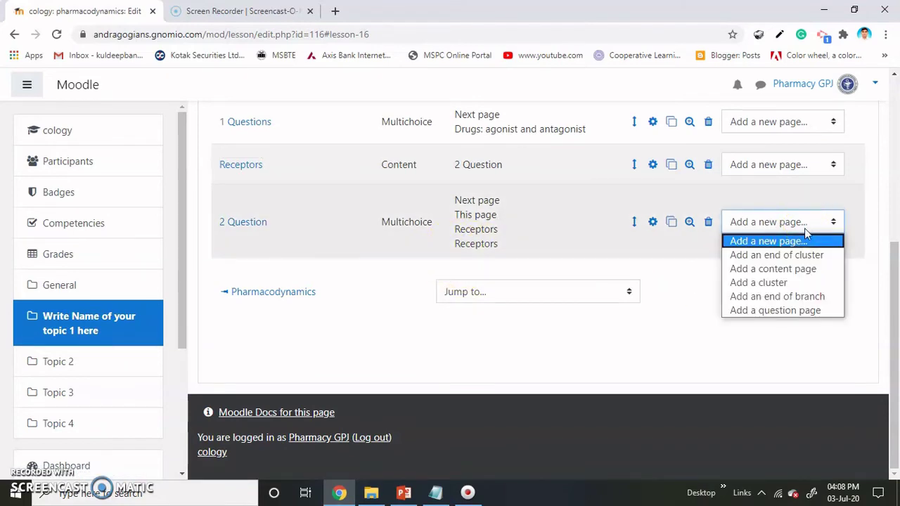
click(794, 273)
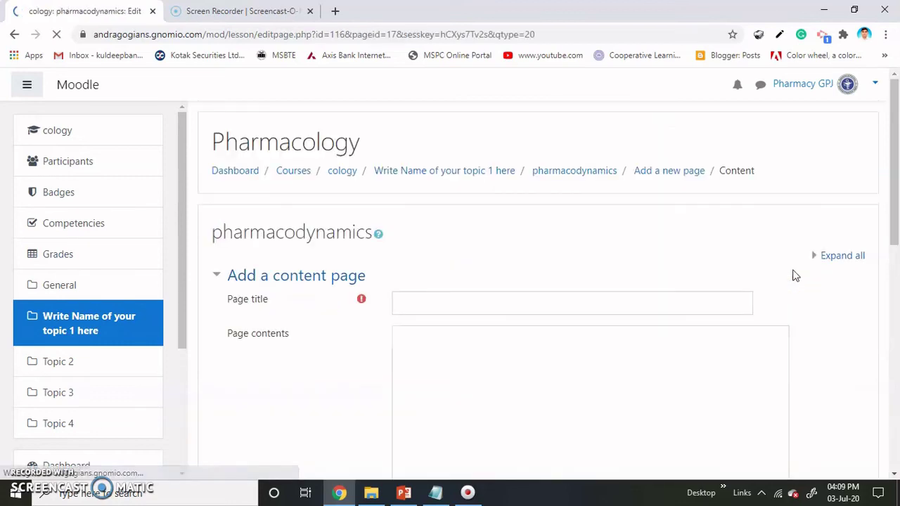
Title the new page 'Extra material for receptors' and paste the G-protein receptor text as its contents
click(559, 251)
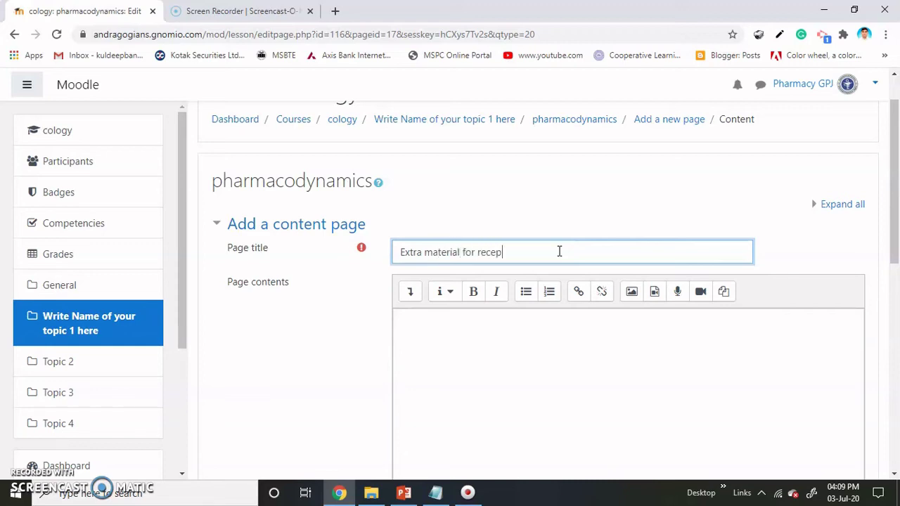
click(446, 357)
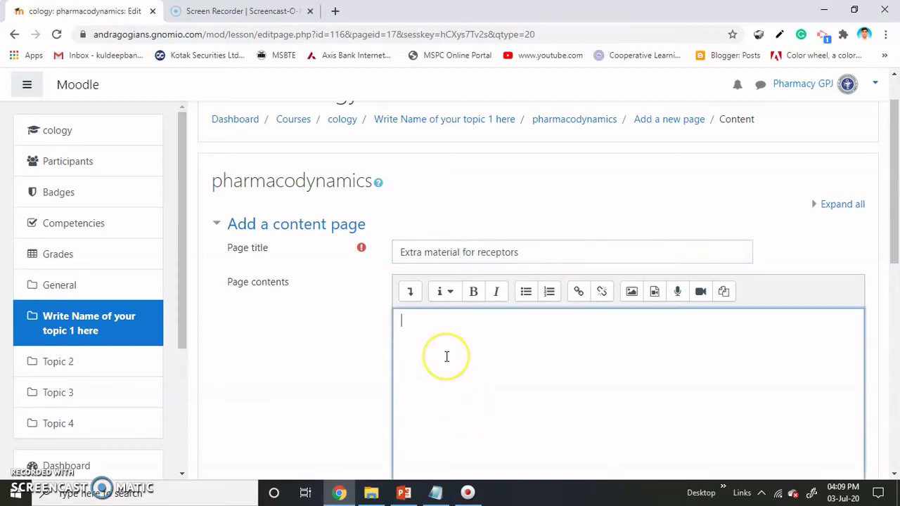
key(ctrl+v)
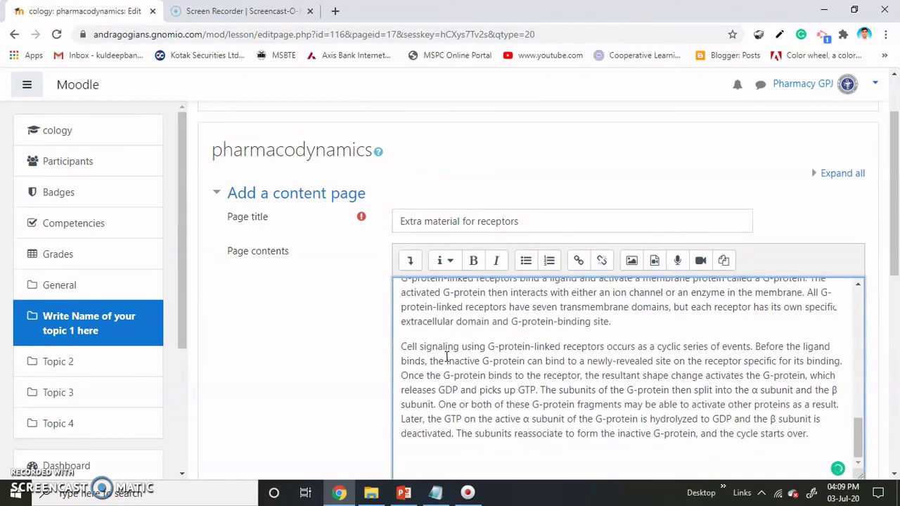
scroll(293, 389, down, 4)
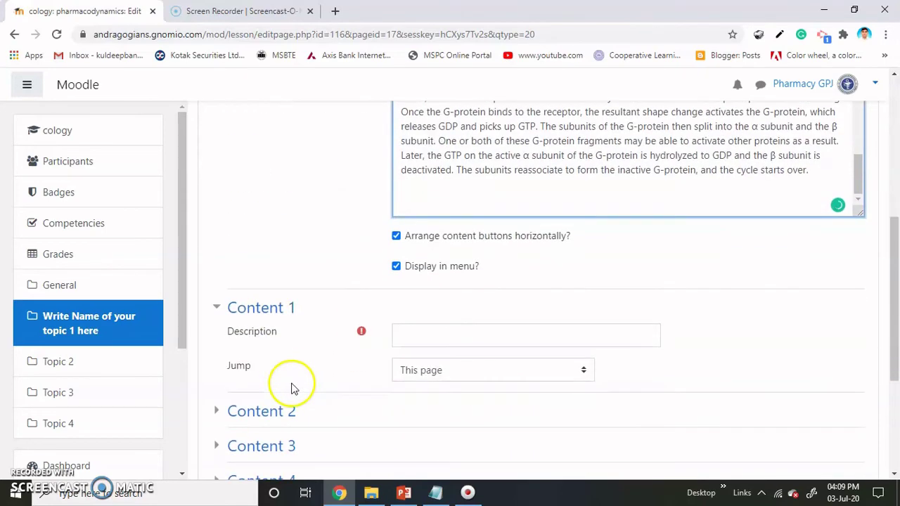
Give Content 1 a Next button jumping to 2 Question and save the page
click(491, 334)
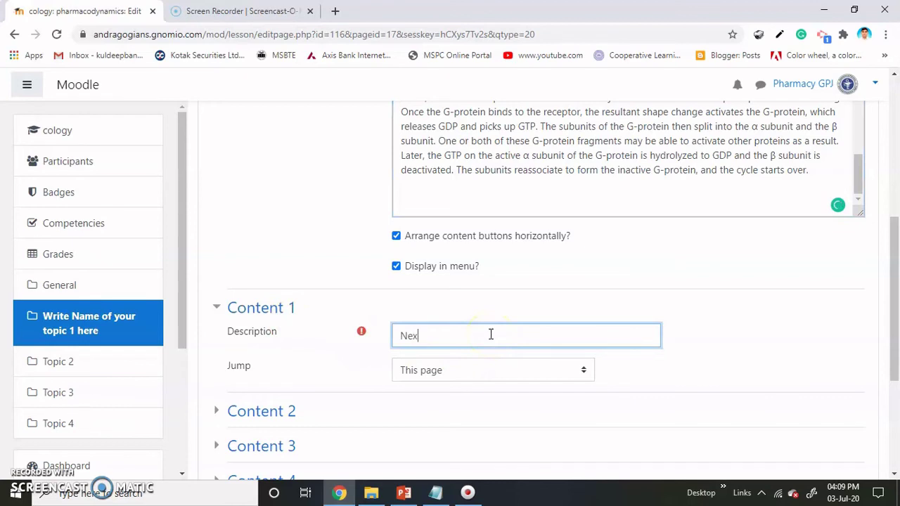
click(461, 374)
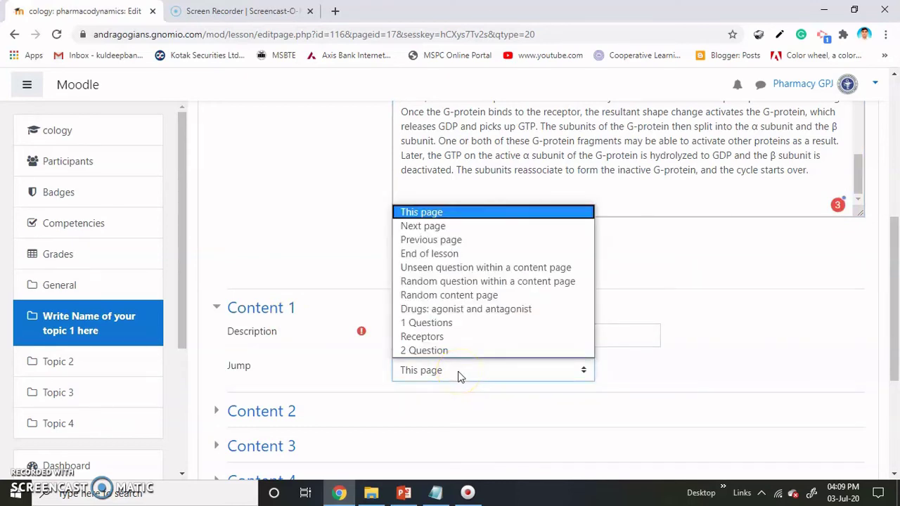
click(459, 351)
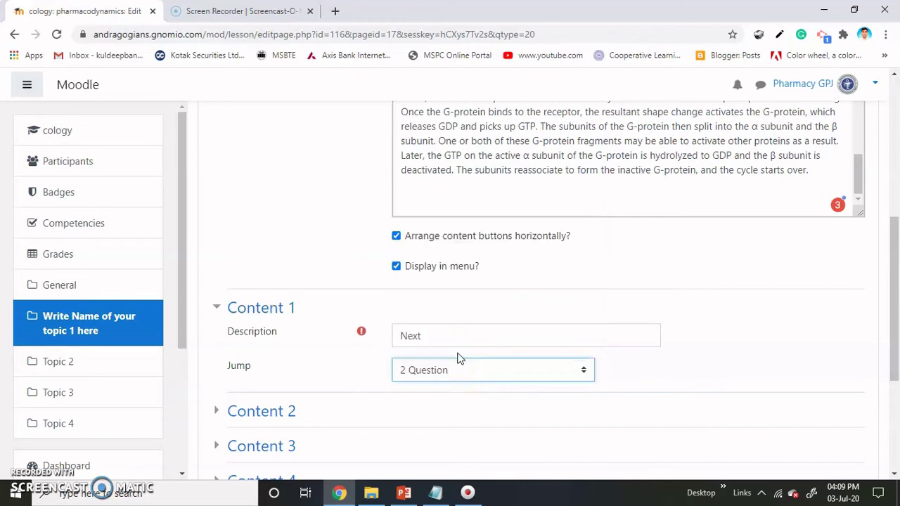
scroll(336, 380, down, 2)
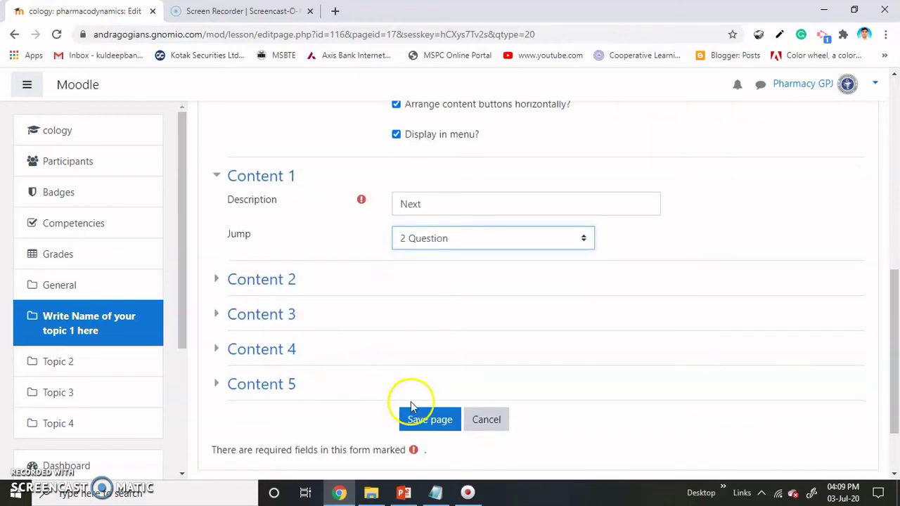
click(420, 420)
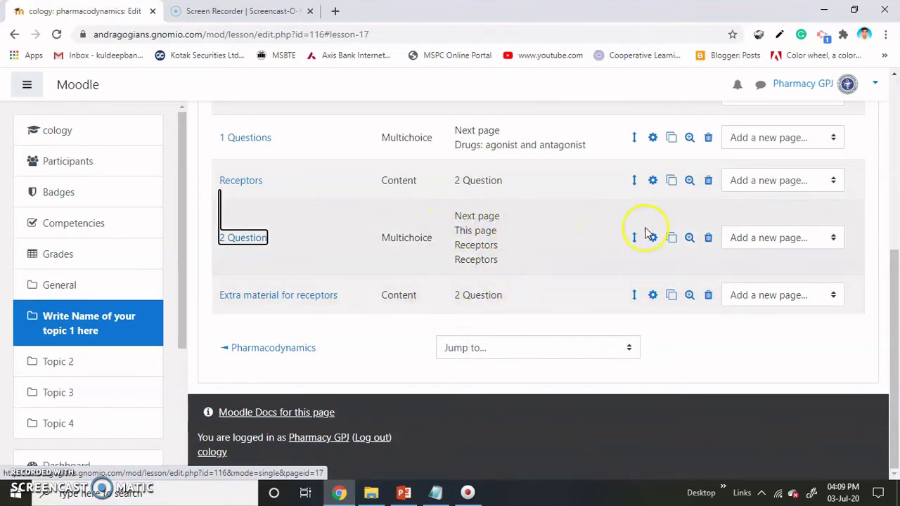
On the 2 Question page, make Answers 1 and 2 jump to End of lesson
click(653, 238)
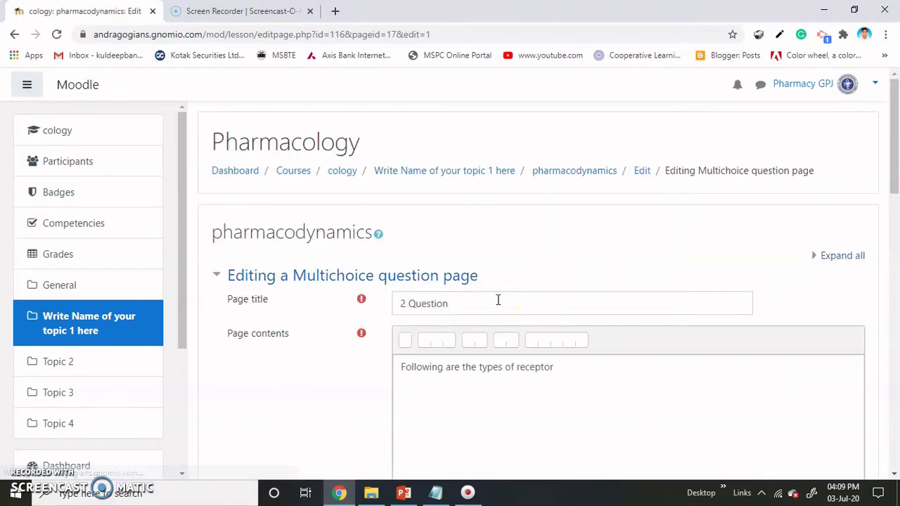
scroll(496, 299, down, 9)
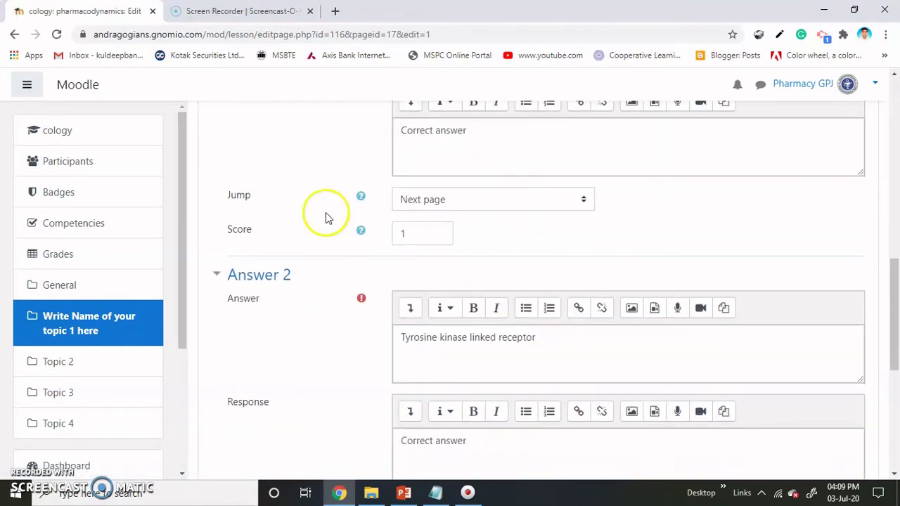
click(546, 201)
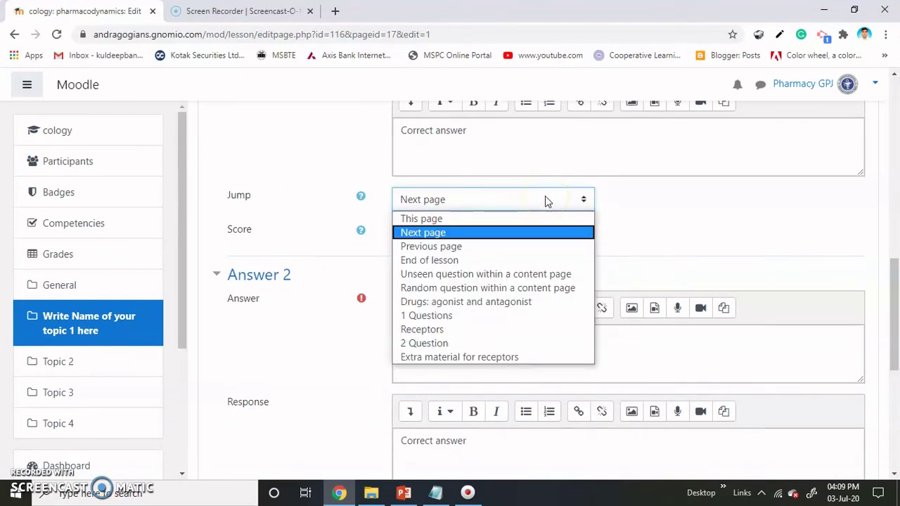
click(527, 261)
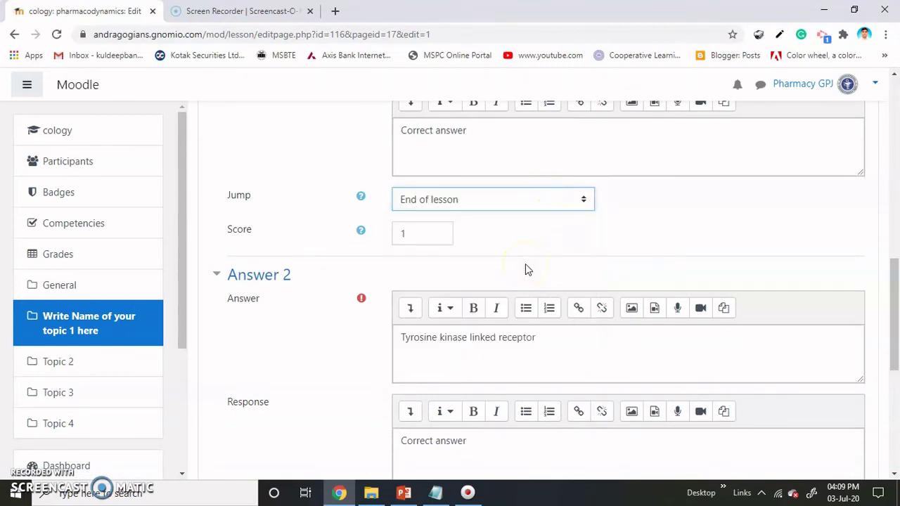
scroll(527, 267, down, 3)
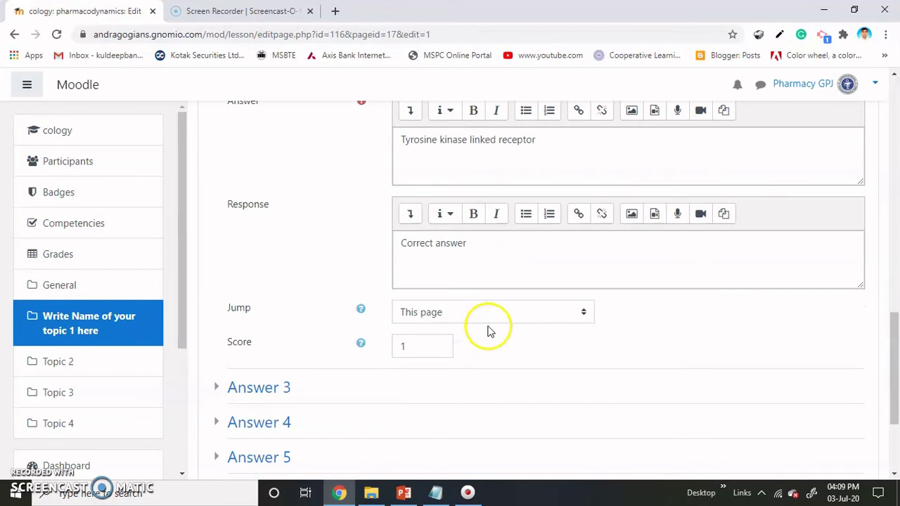
click(493, 316)
click(436, 373)
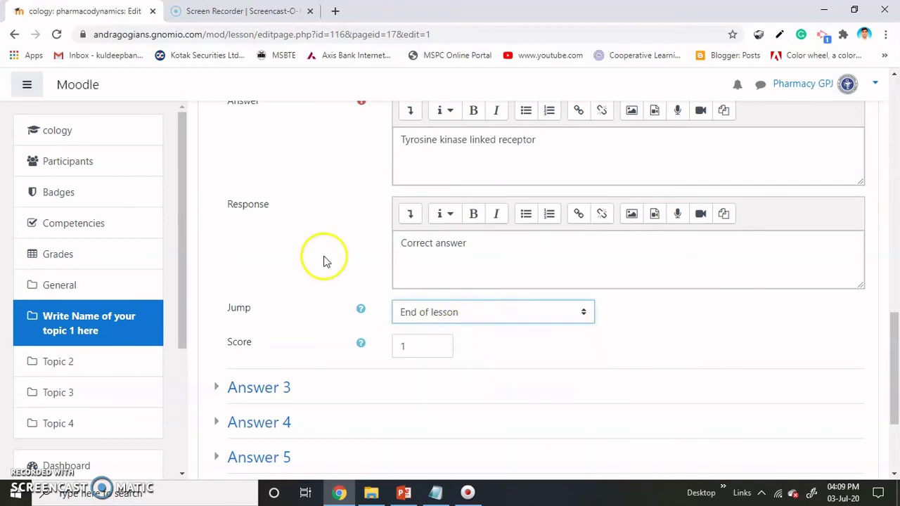
scroll(400, 259, up, 5)
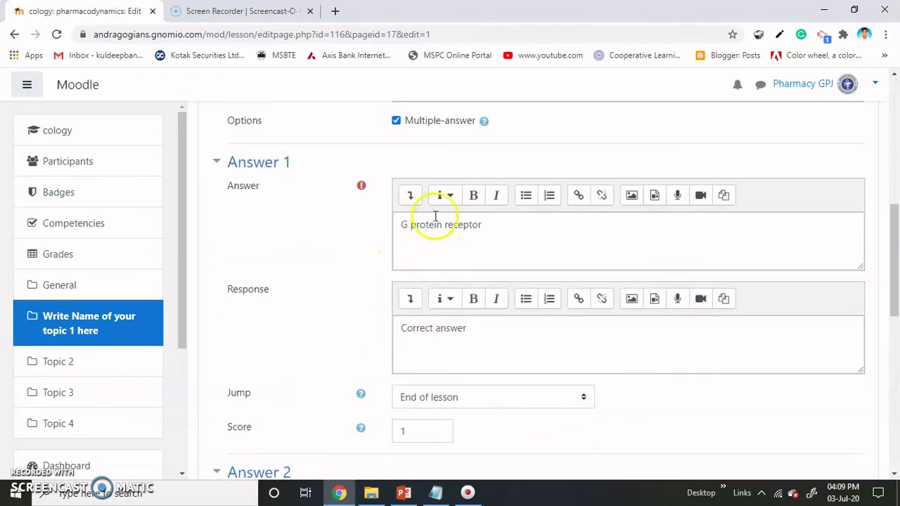
scroll(454, 276, down, 4)
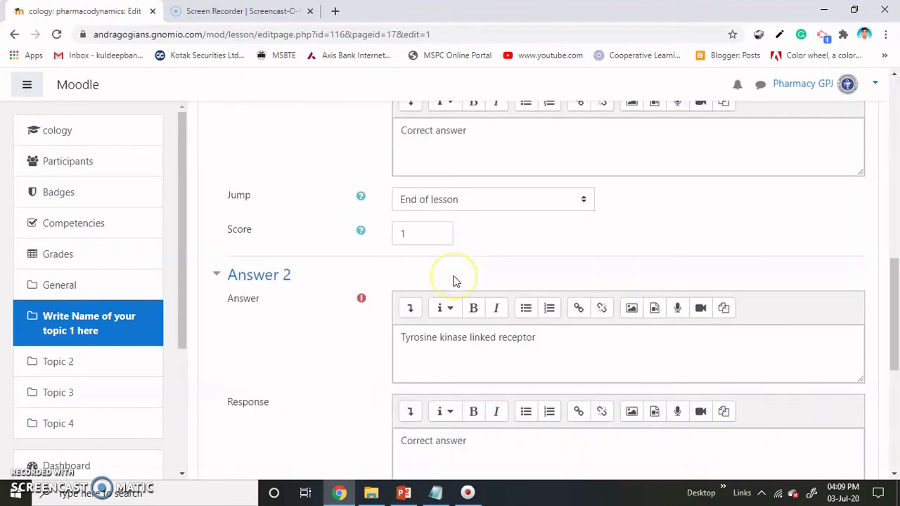
scroll(454, 282, down, 4)
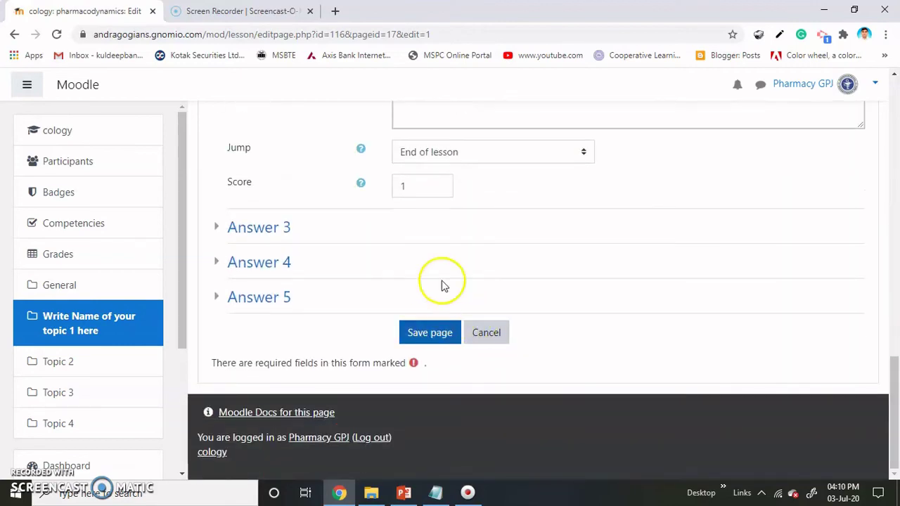
scroll(442, 281, up, 1)
scroll(401, 321, up, 1)
Make Answers 3 and 4 jump to Extra material for receptors and save the page
click(275, 358)
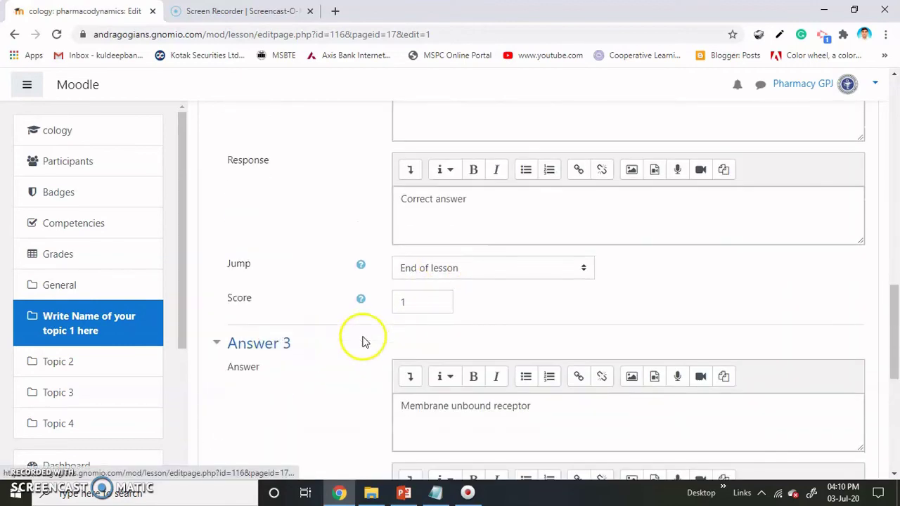
scroll(422, 310, down, 3)
scroll(469, 296, down, 3)
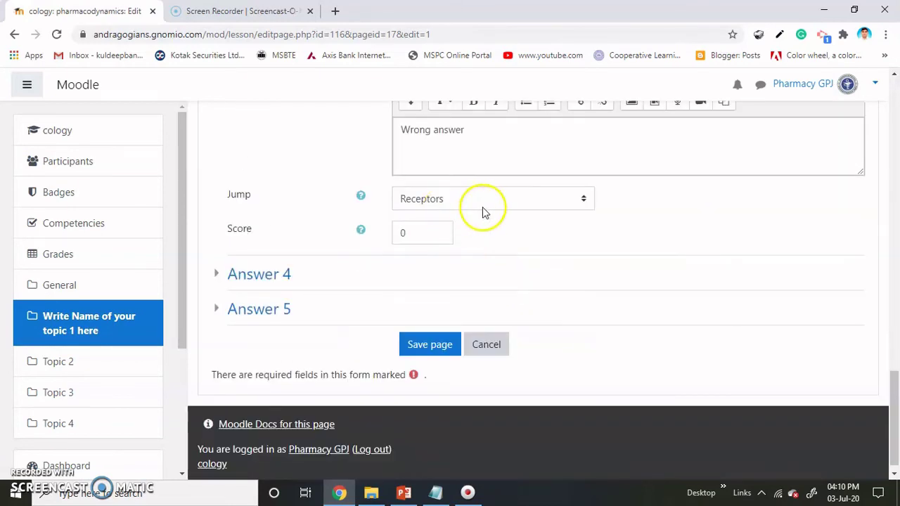
click(520, 201)
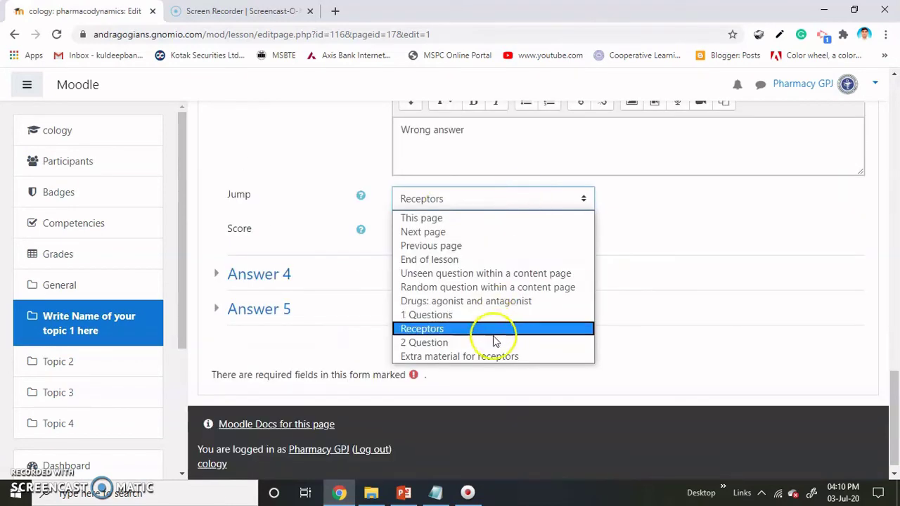
click(493, 357)
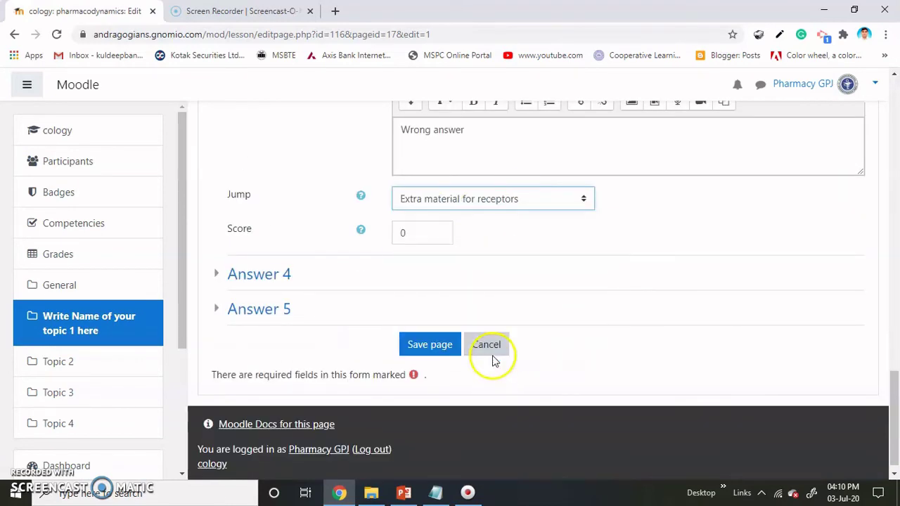
click(265, 274)
scroll(438, 281, down, 4)
click(510, 314)
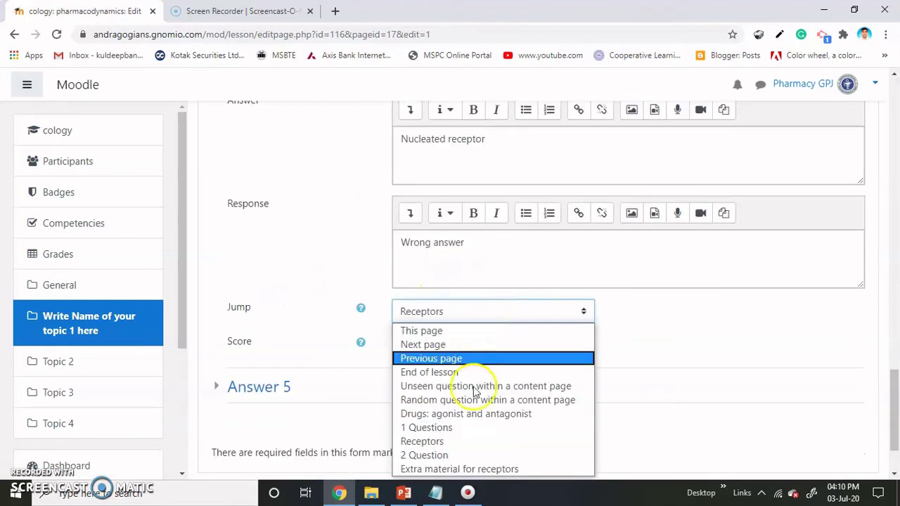
click(464, 467)
click(436, 426)
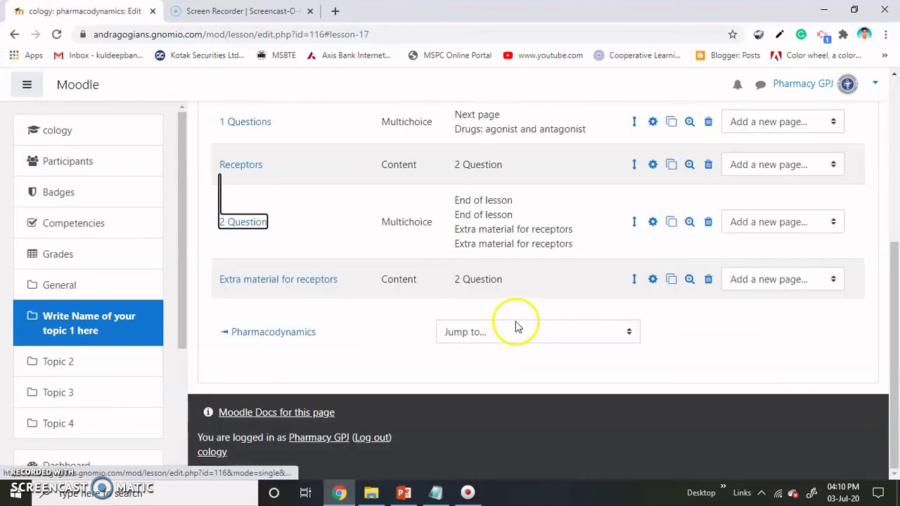
Scroll up the lesson overview to review 2 Question's jumps in the page table
scroll(611, 318, up, 1)
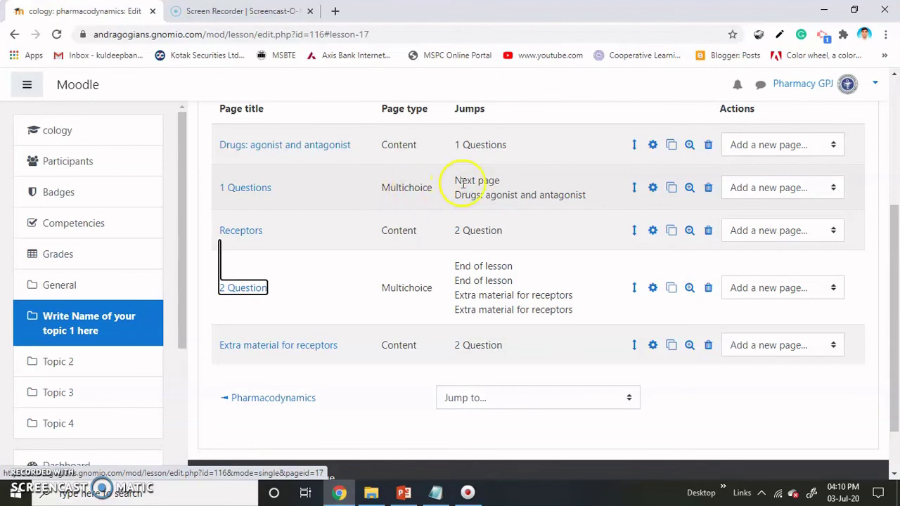
Edit the 1 Questions page so its correct answer jumps to Receptors, and save it
click(653, 187)
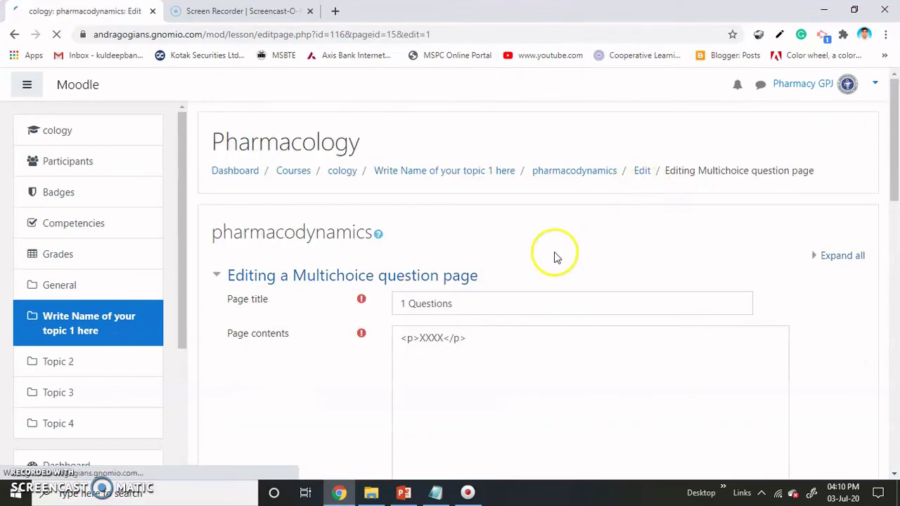
scroll(557, 232, down, 5)
scroll(450, 263, down, 5)
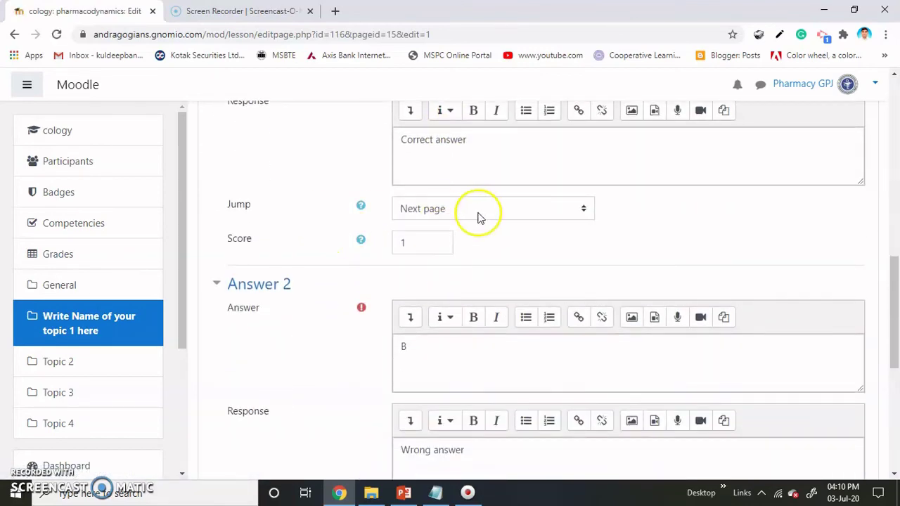
click(533, 209)
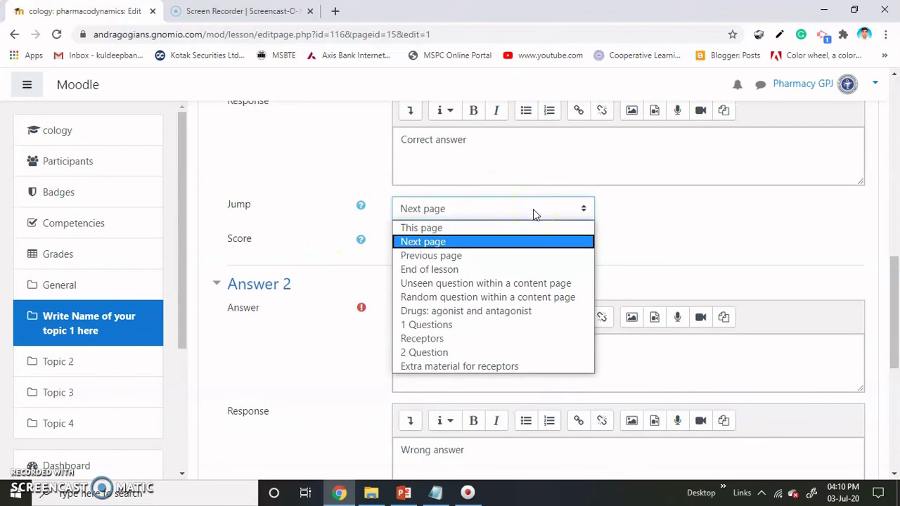
click(505, 339)
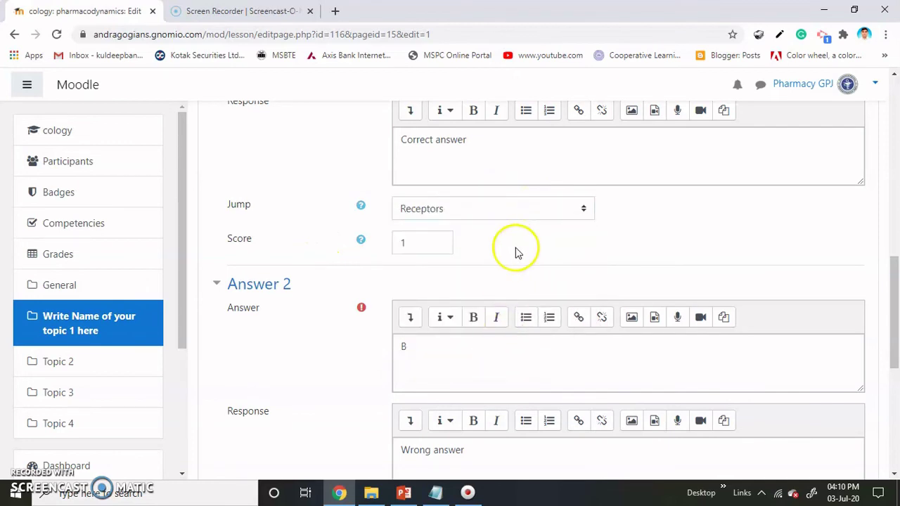
scroll(507, 251, down, 3)
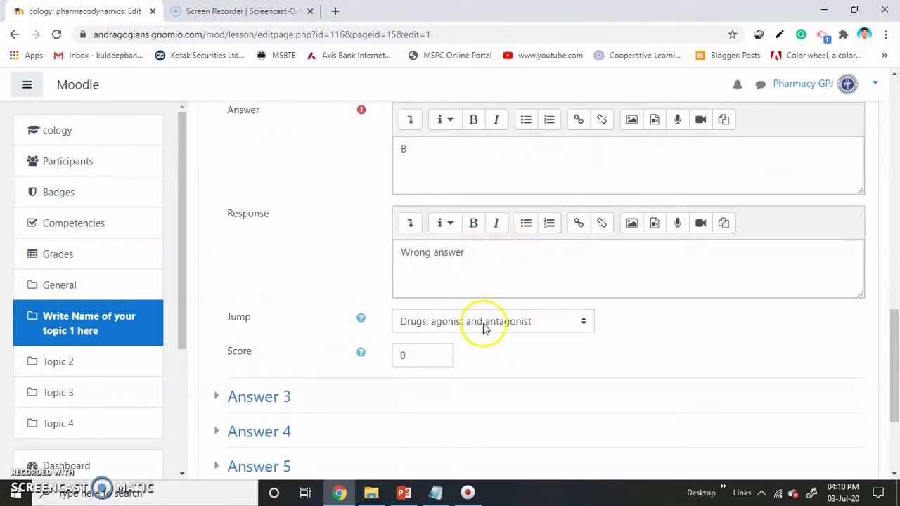
scroll(484, 331, down, 3)
click(425, 338)
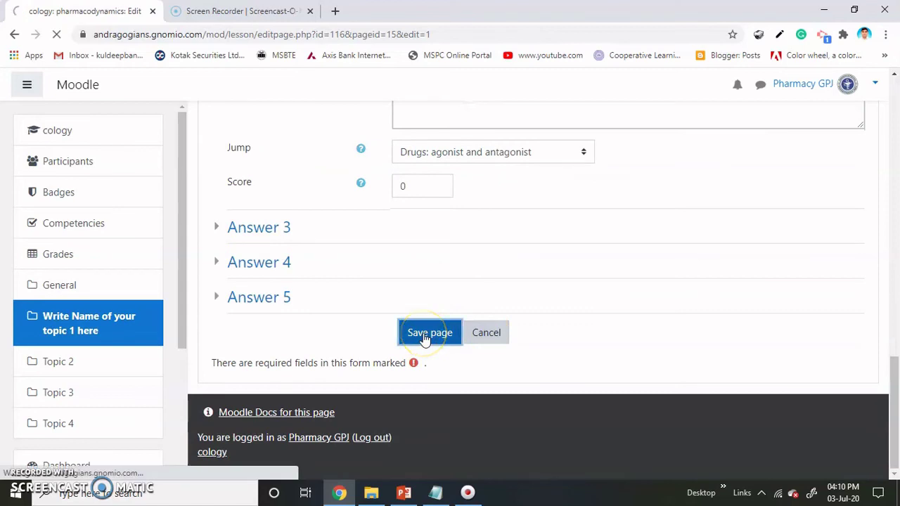
scroll(519, 267, up, 1)
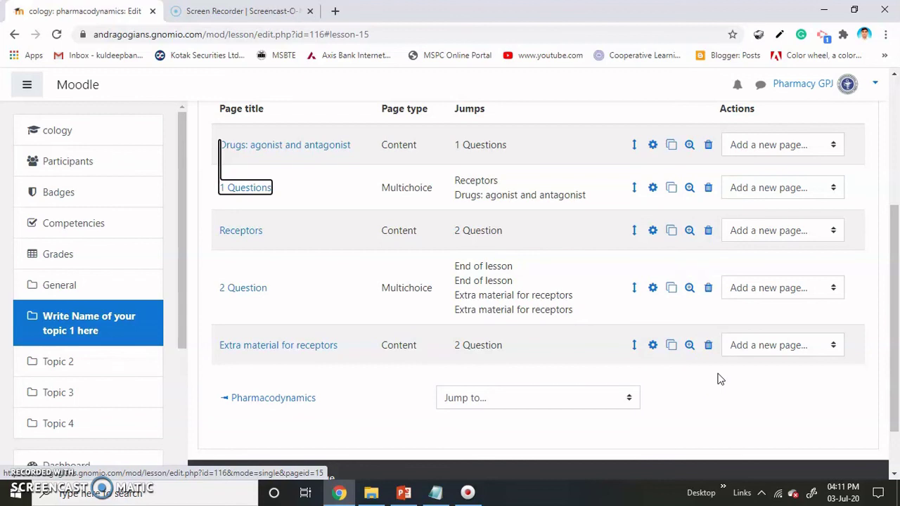
click(827, 349)
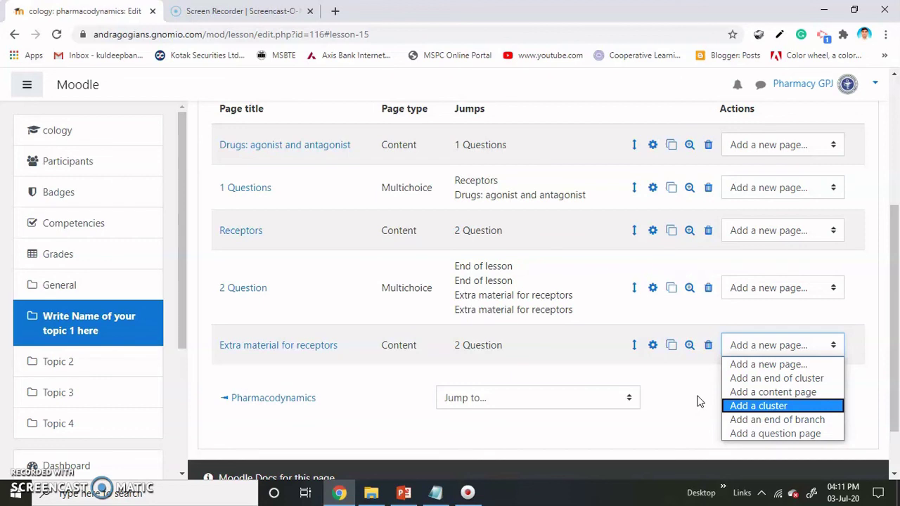
click(698, 401)
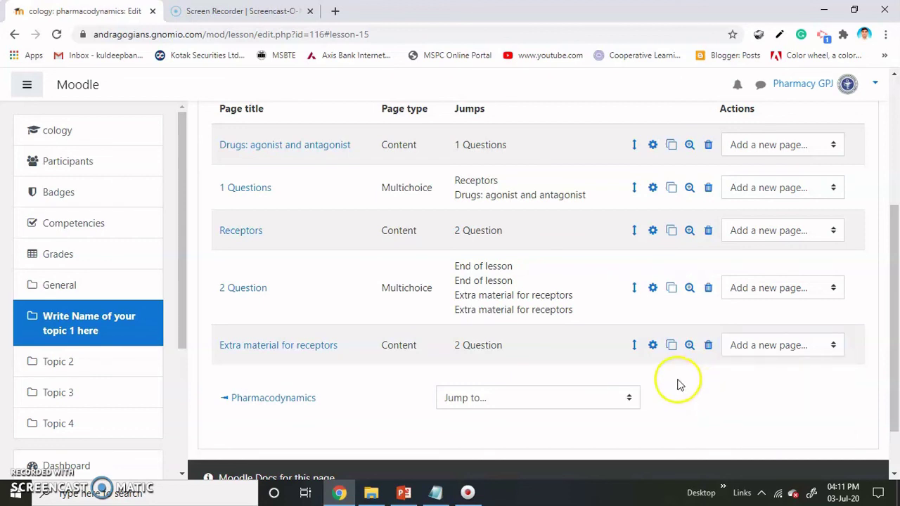
scroll(654, 366, up, 2)
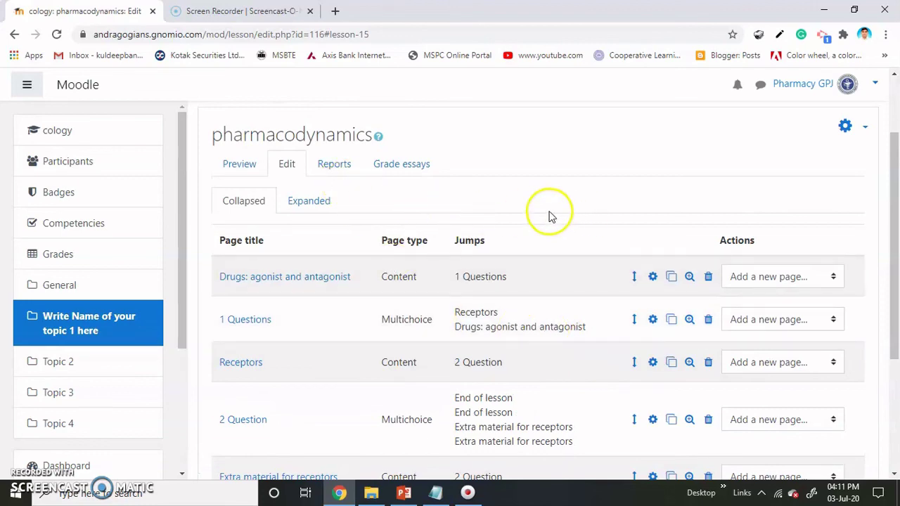
scroll(552, 217, up, 1)
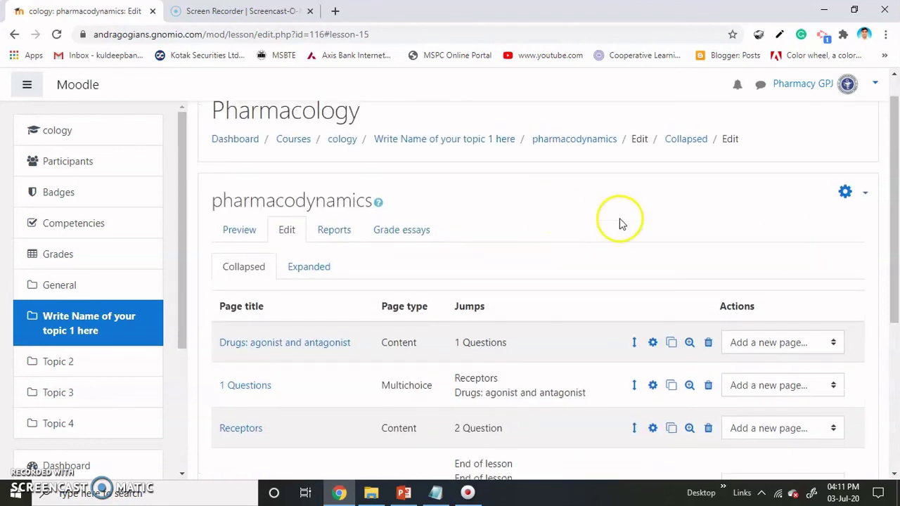
Return to the Pharmacology course's topic 1 and turn course editing off
click(484, 142)
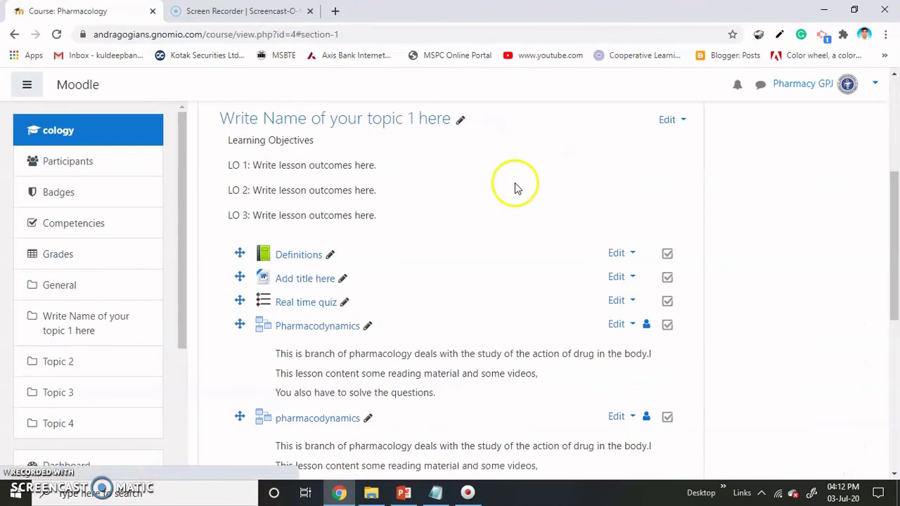
scroll(534, 187, up, 4)
scroll(844, 183, down, 4)
scroll(844, 174, up, 3)
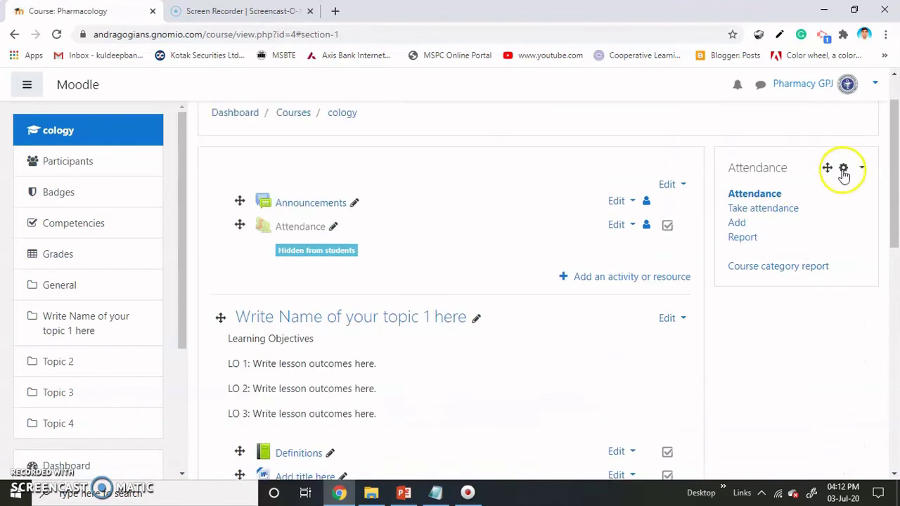
scroll(848, 165, up, 1)
click(855, 139)
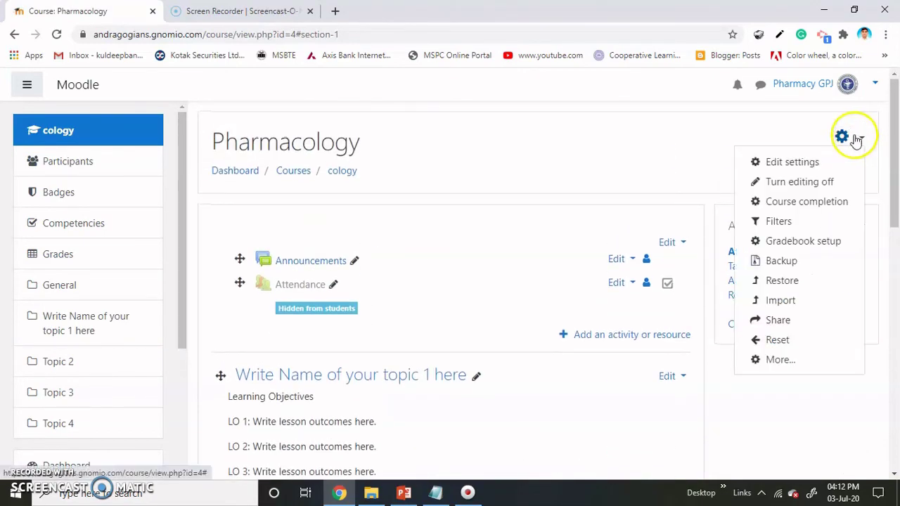
click(756, 184)
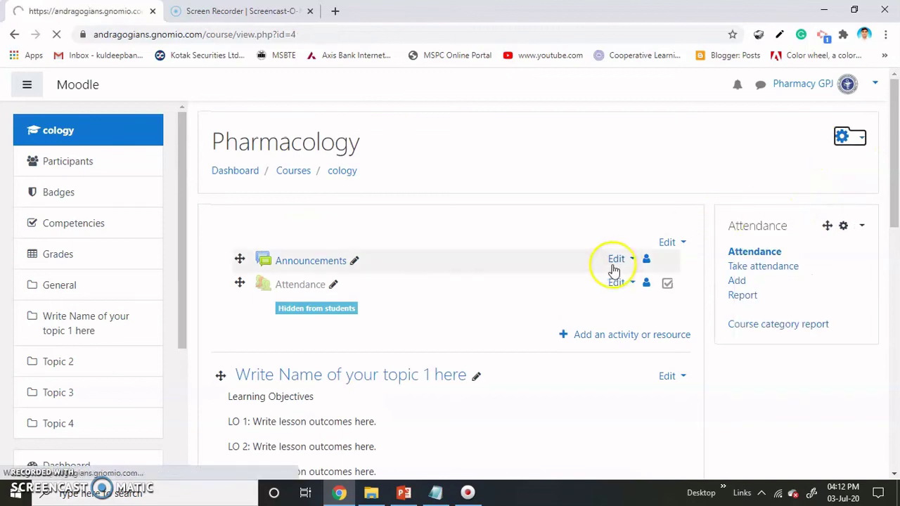
scroll(612, 269, down, 4)
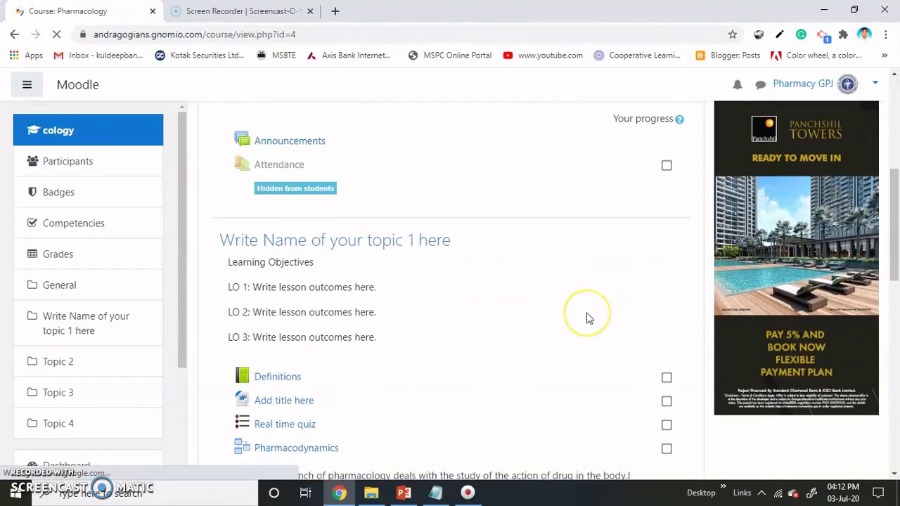
scroll(590, 319, down, 2)
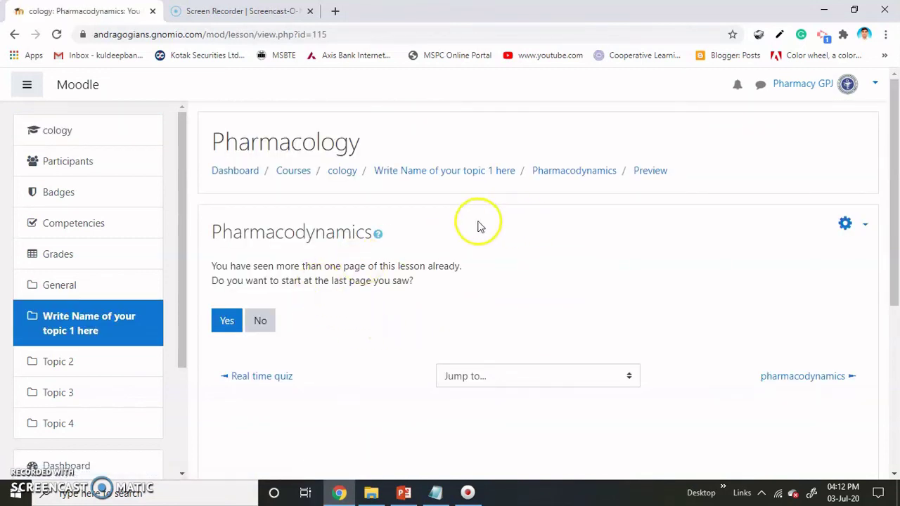
Open the Pharmacodynamics lesson's Reports and review the 100% attempt and lesson statistics
click(857, 232)
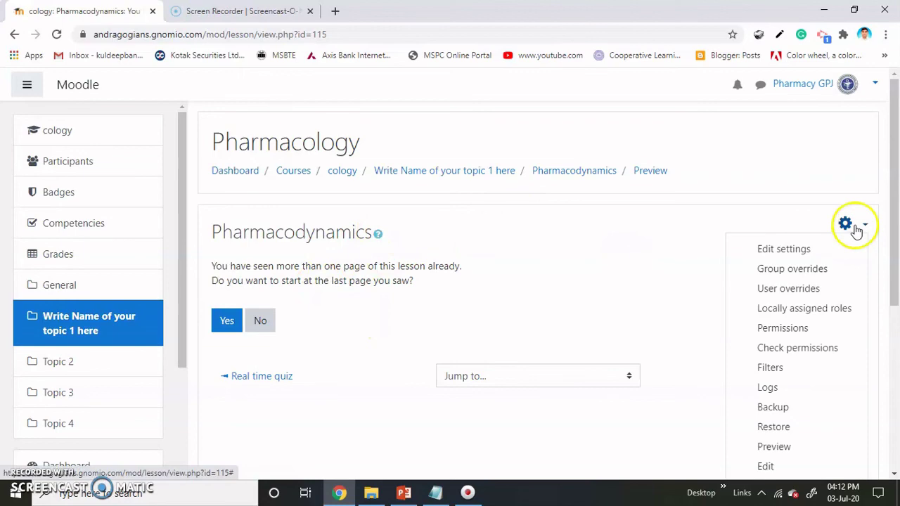
scroll(800, 321, down, 2)
click(793, 355)
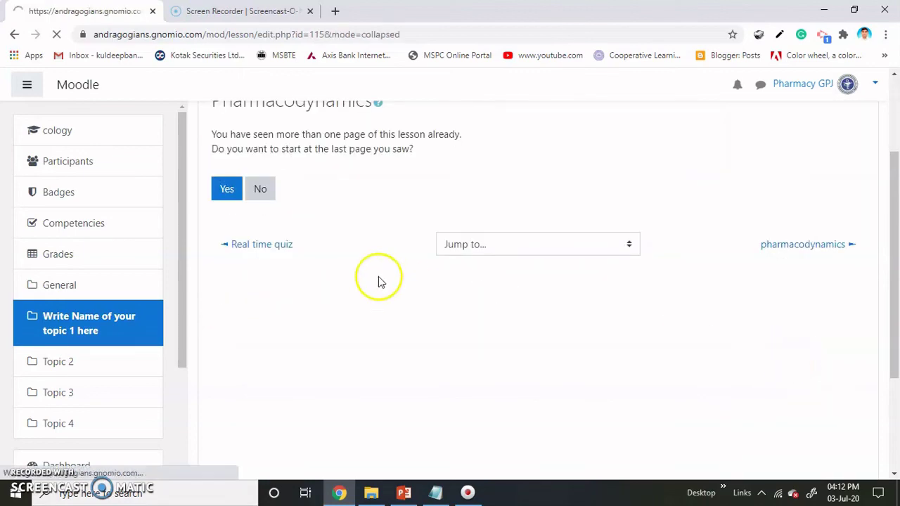
click(336, 262)
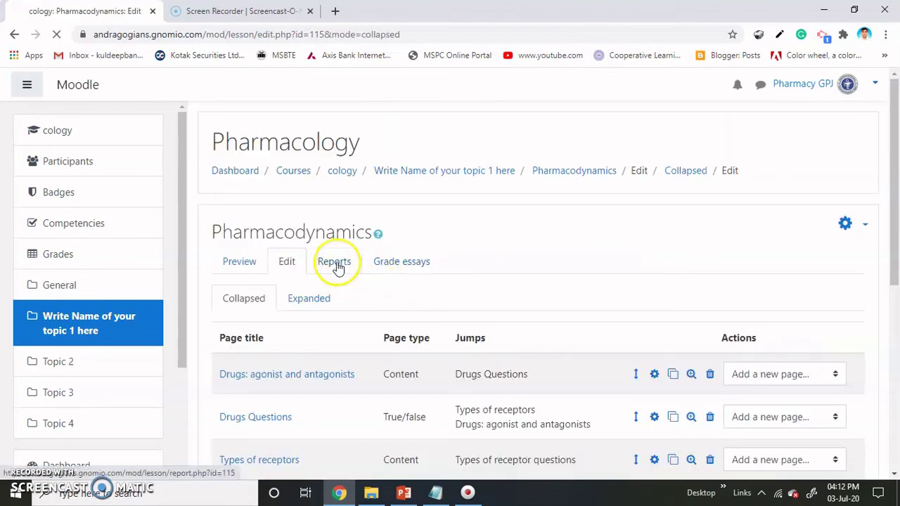
scroll(437, 260, down, 1)
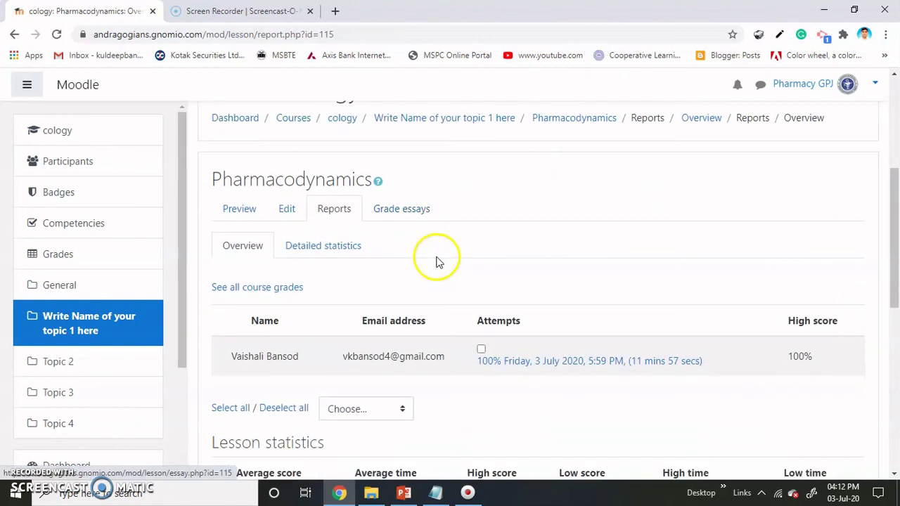
scroll(442, 288, down, 1)
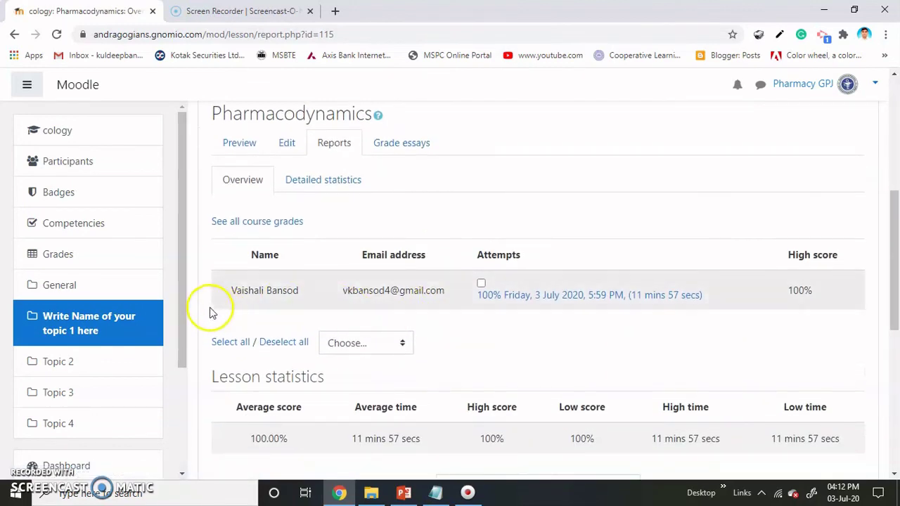
drag(305, 294, 231, 302)
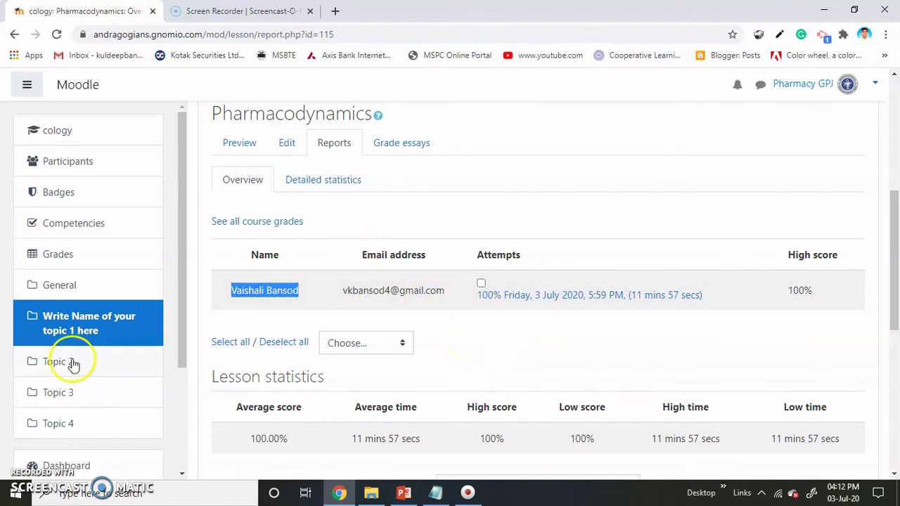
Go back to the course's topic 1 section and scroll to its activities
click(110, 329)
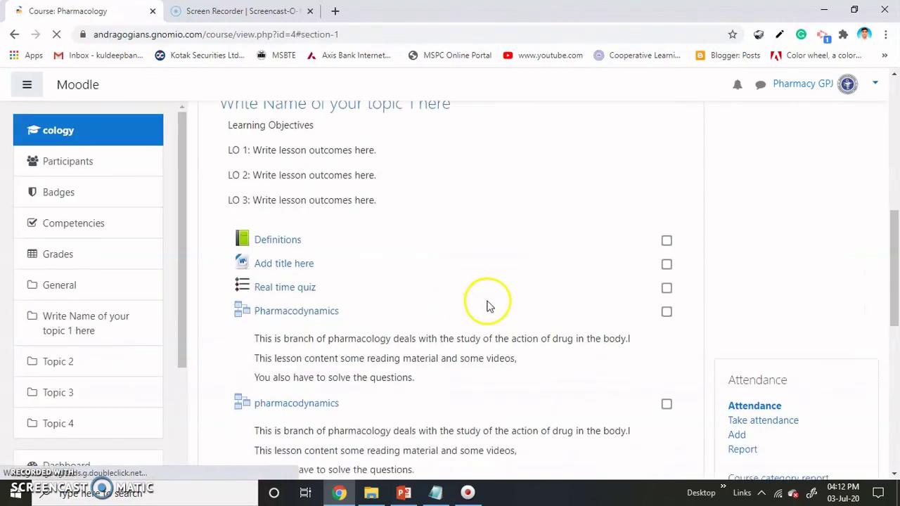
scroll(486, 303, down, 2)
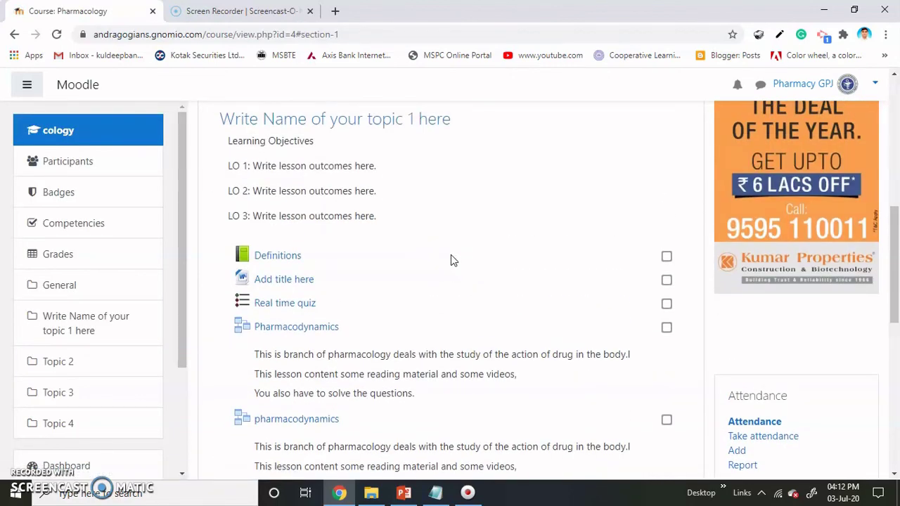
click(461, 255)
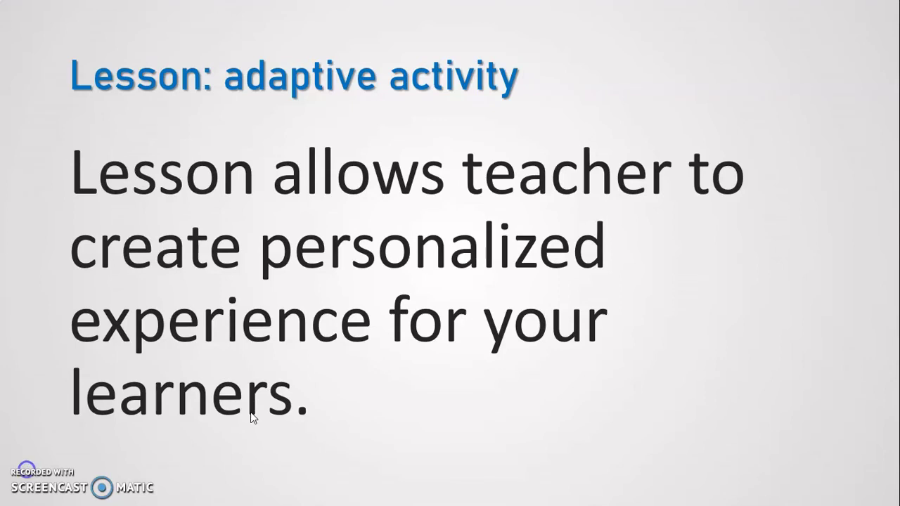
Advance the slideshow from the adaptive activity slide to the Summary slide
click(401, 366)
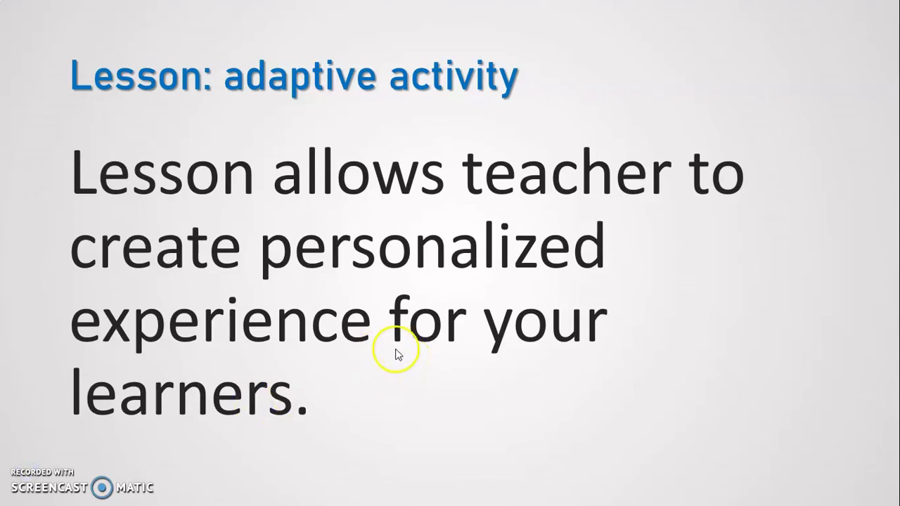
click(514, 325)
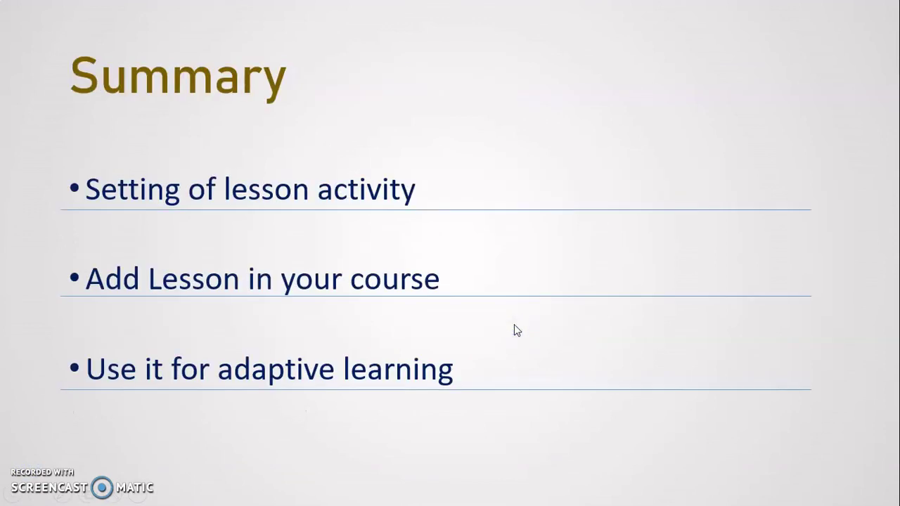